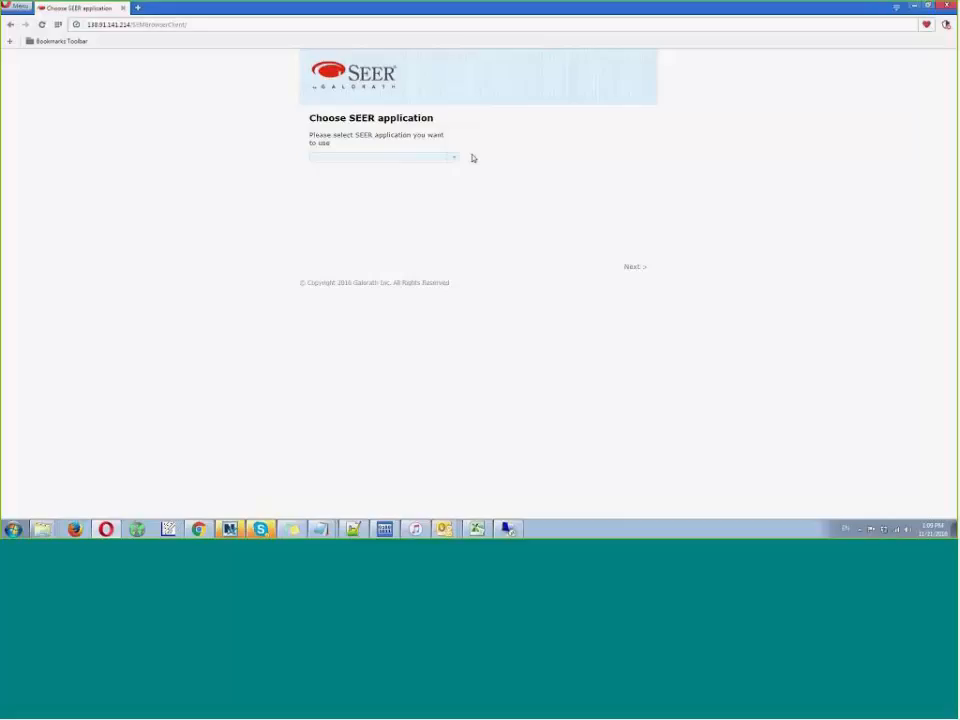
# - Choose SEER-SEM as the SEER application and continue to the template choice
pyautogui.hotkey('ctrl', '+')
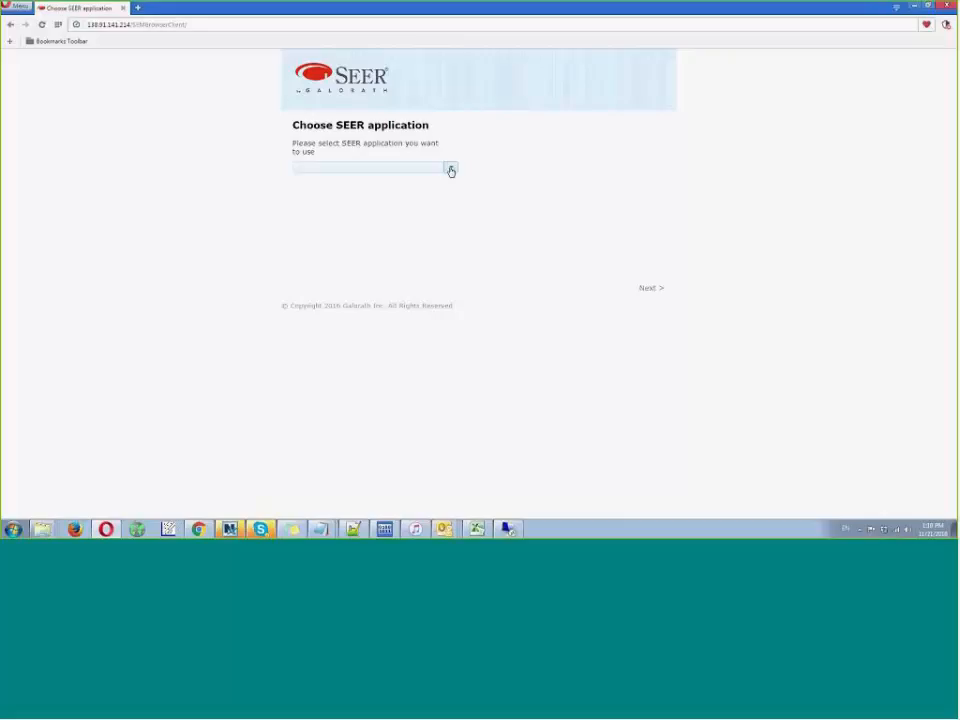
pyautogui.click(450, 170)
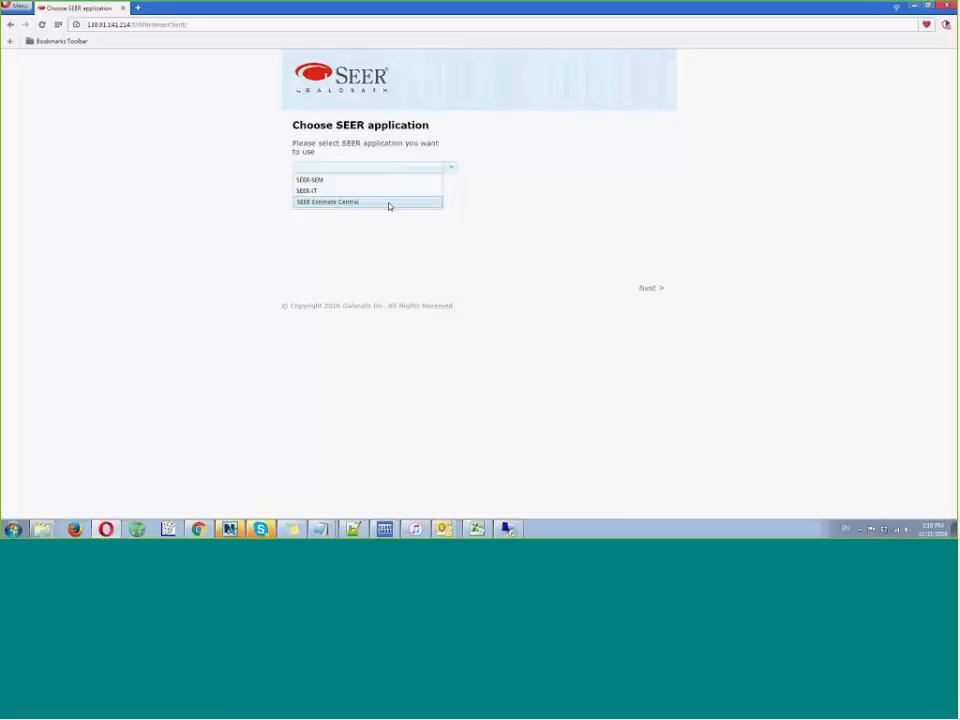
pyautogui.click(340, 181)
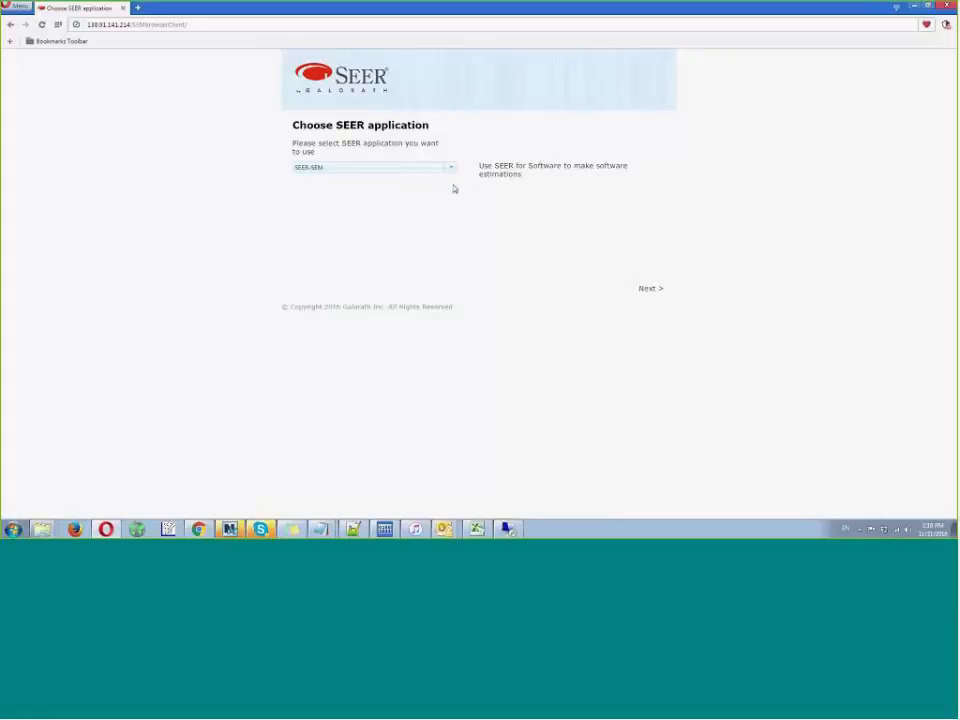
pyautogui.click(650, 289)
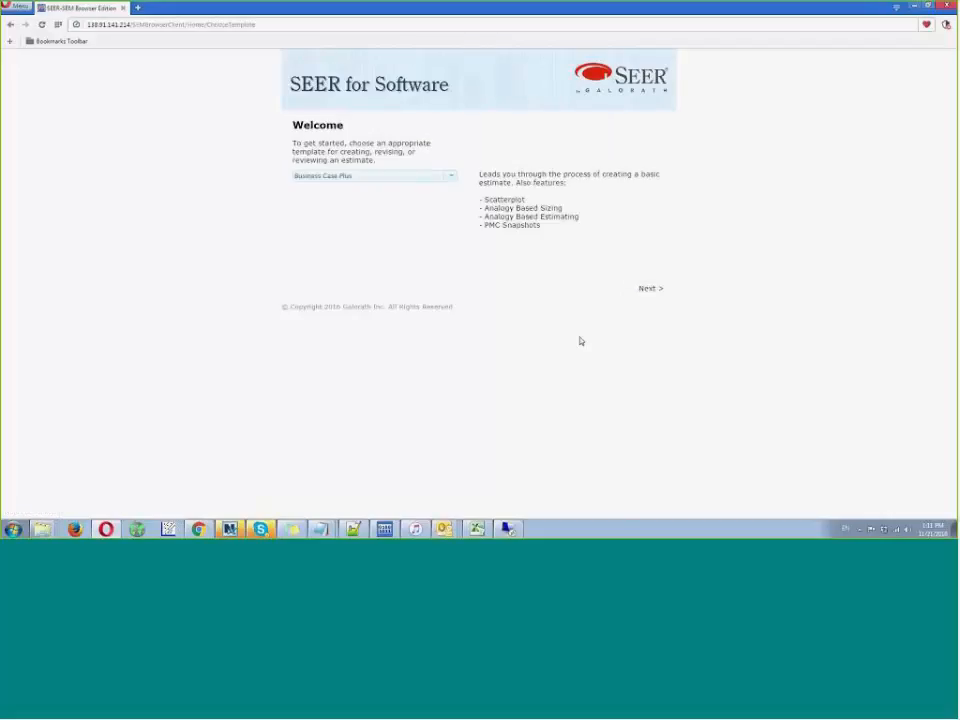
# - Look over the available estimate templates, keep Business Case Plus and start the estimate with it
pyautogui.click(451, 176)
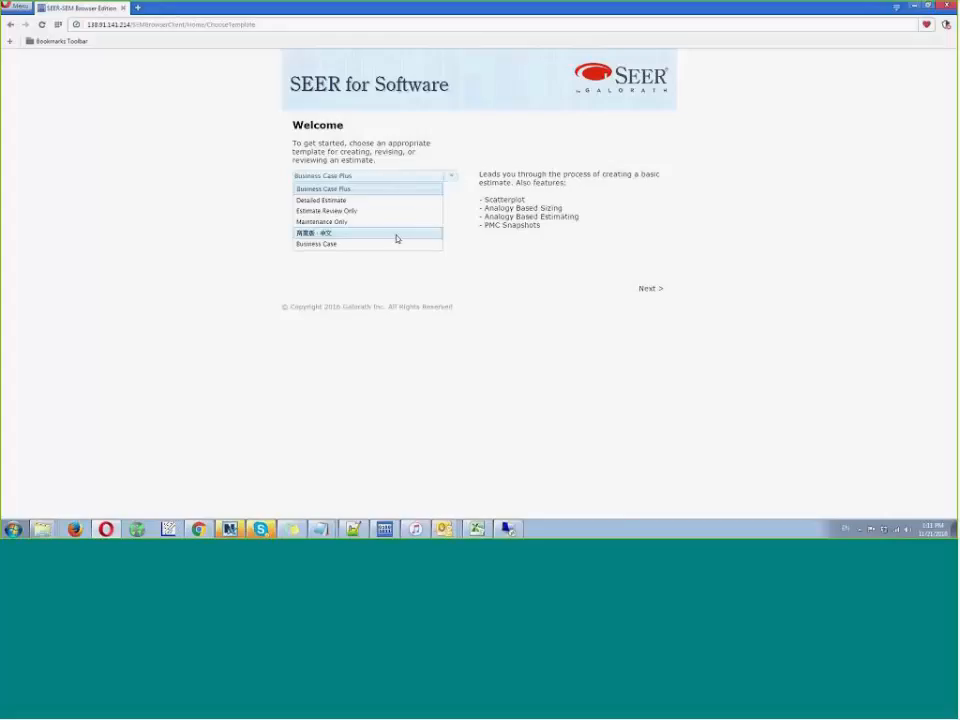
pyautogui.click(496, 176)
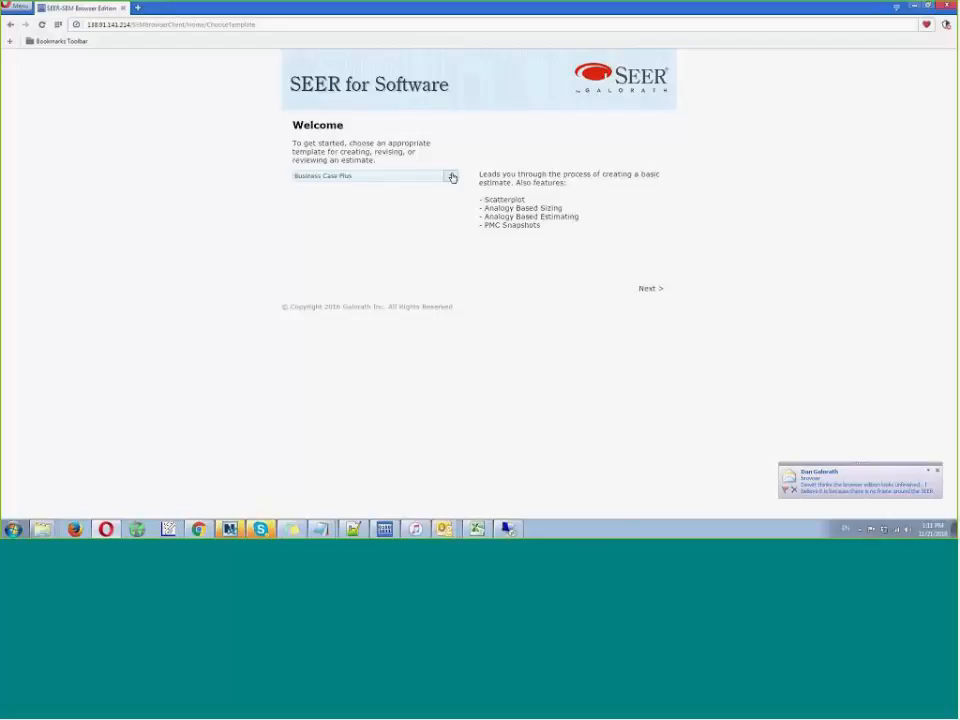
pyautogui.click(451, 177)
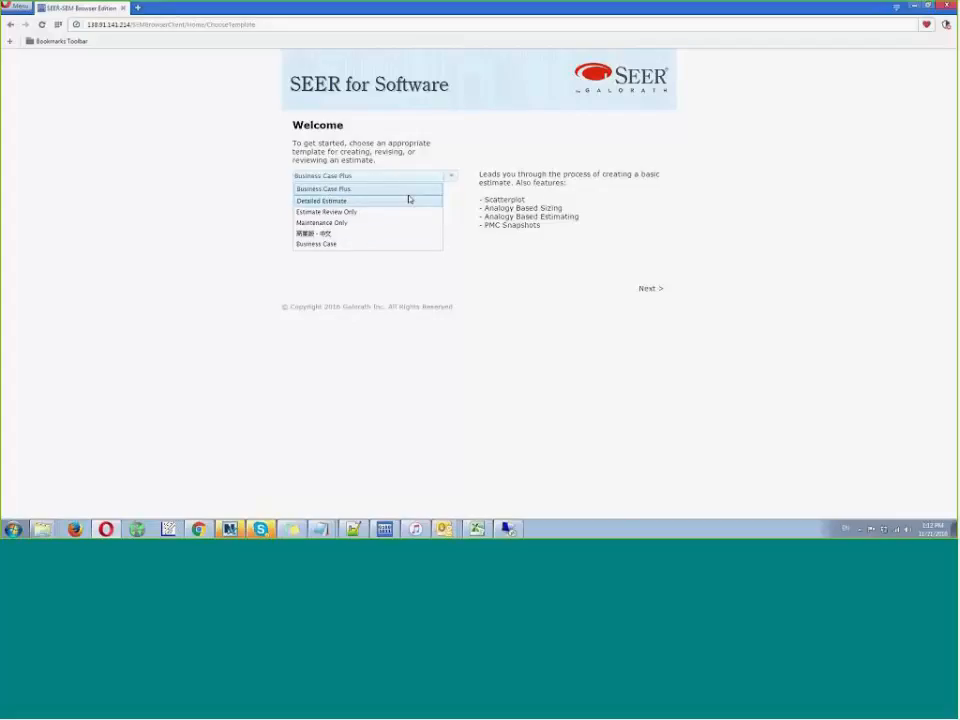
pyautogui.click(523, 178)
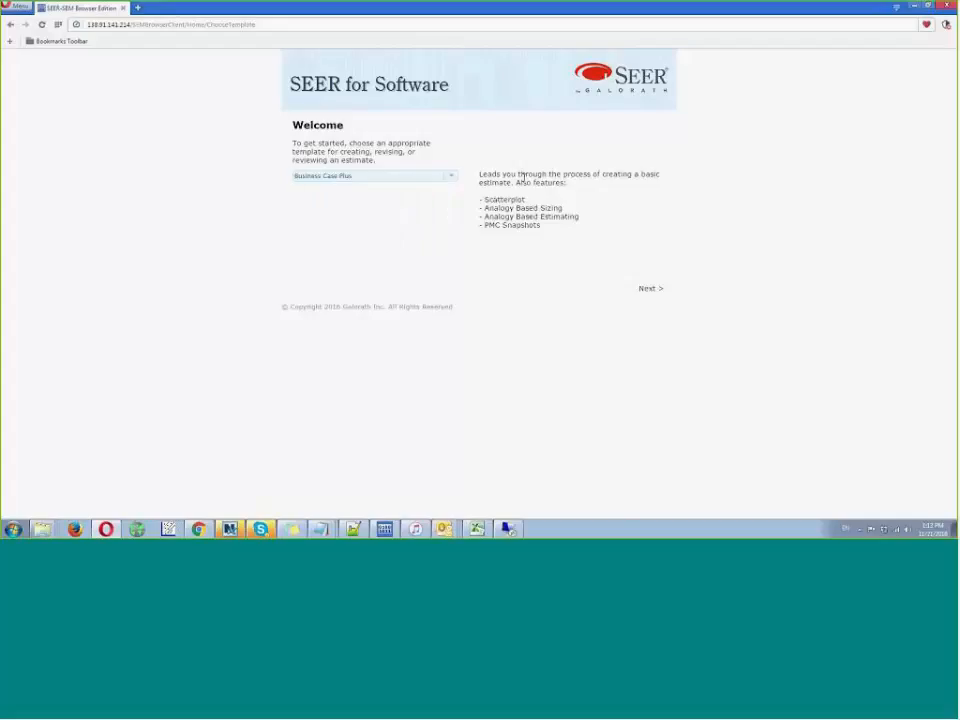
pyautogui.click(453, 179)
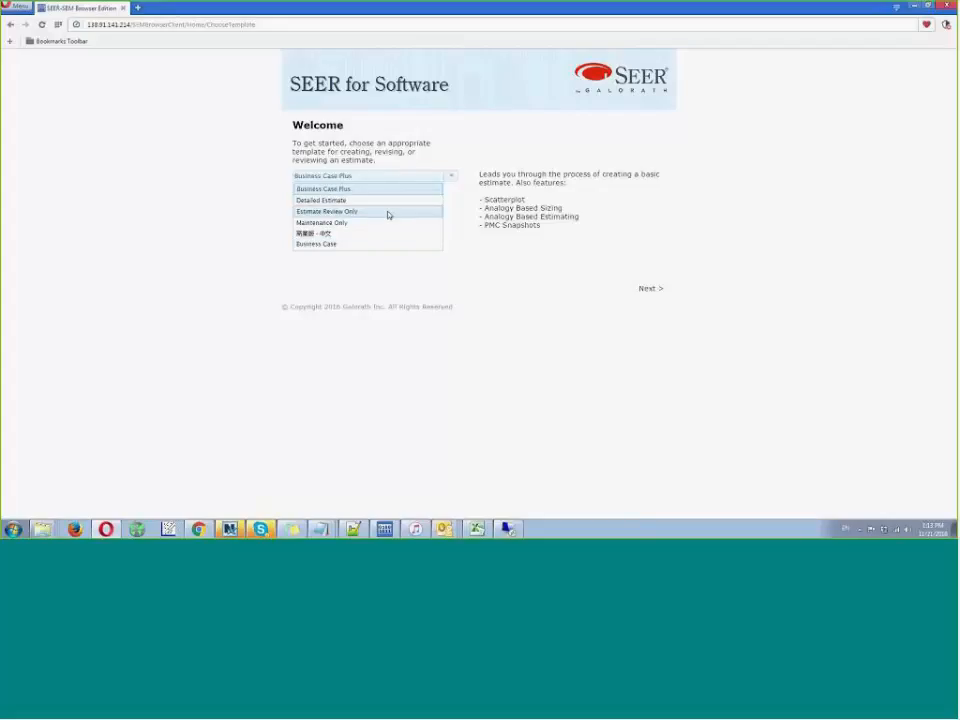
pyautogui.click(499, 180)
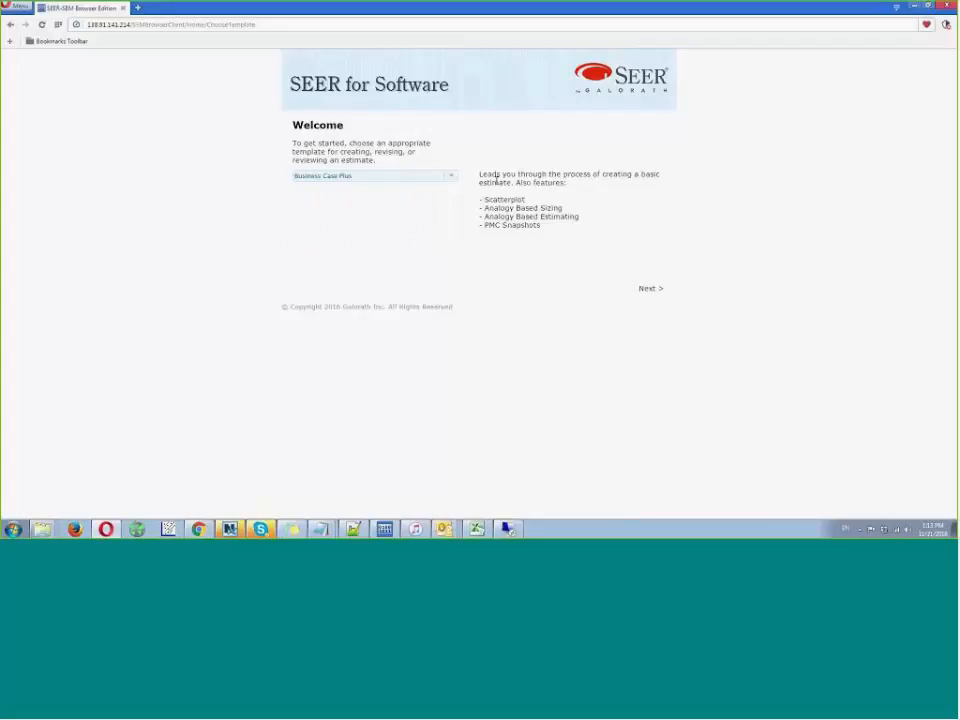
pyautogui.click(645, 293)
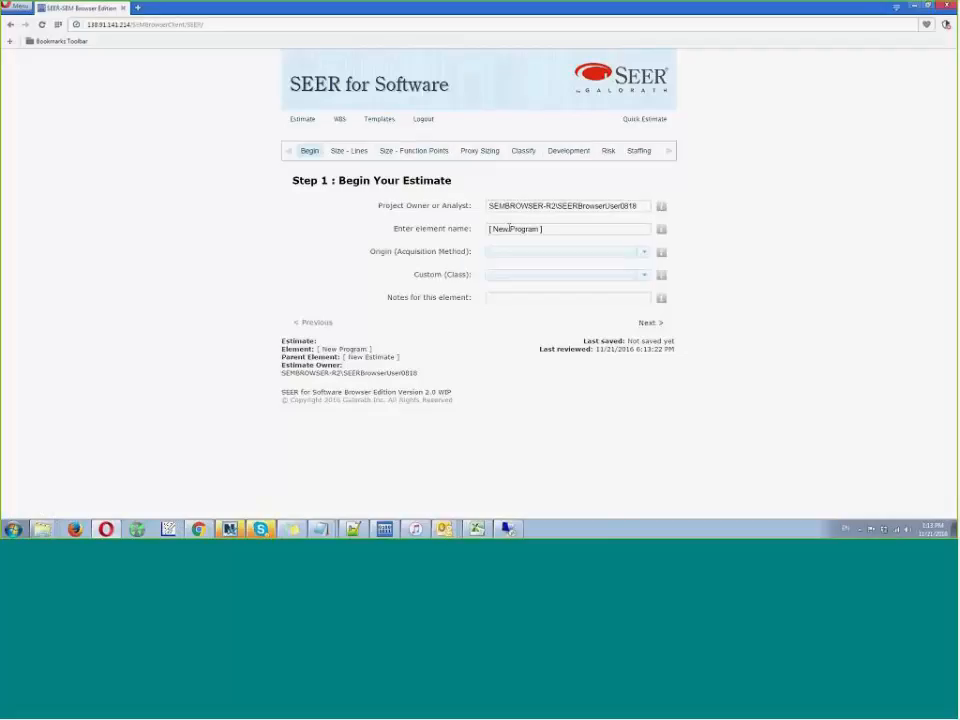
# - Examine the origin (acquisition method) options and the full sequence of estimate steps from Begin to Estimate
pyautogui.click(644, 252)
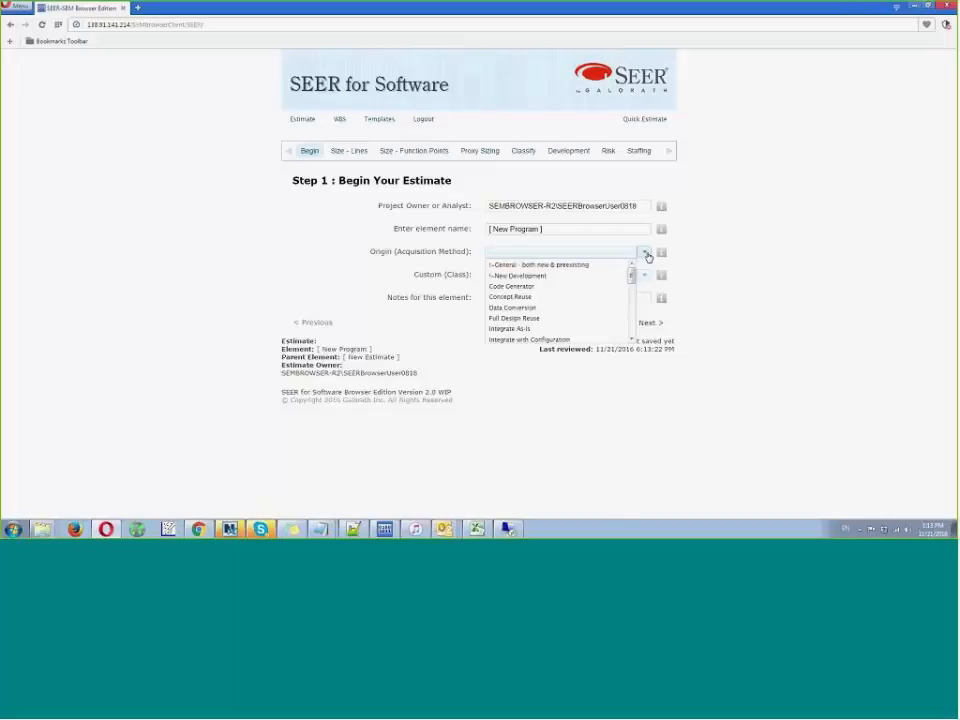
pyautogui.click(646, 254)
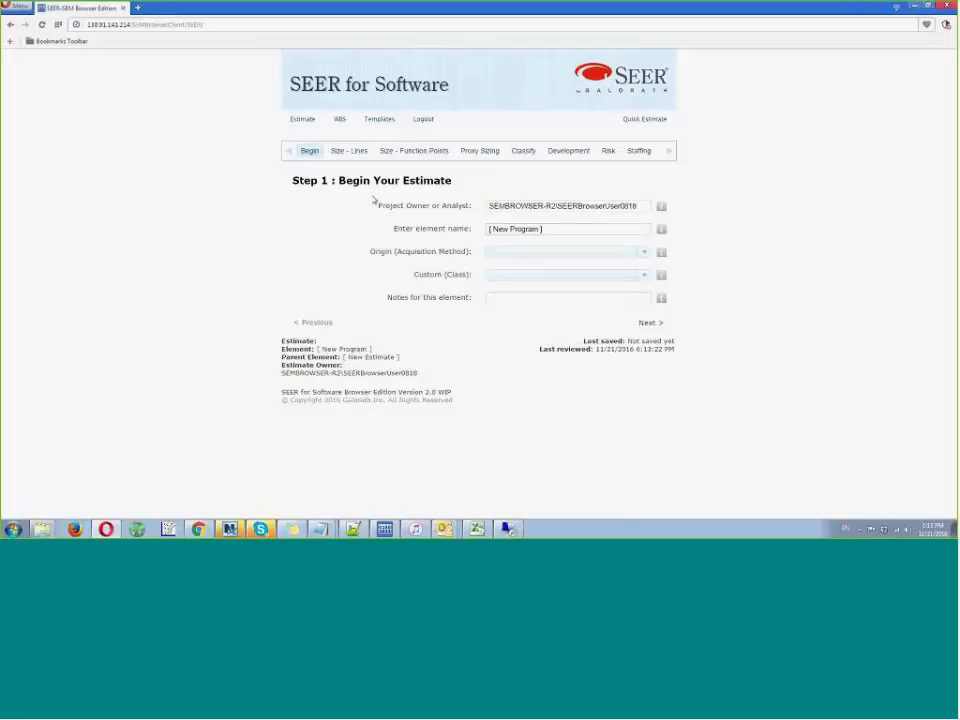
pyautogui.click(670, 152)
pyautogui.click(670, 152)
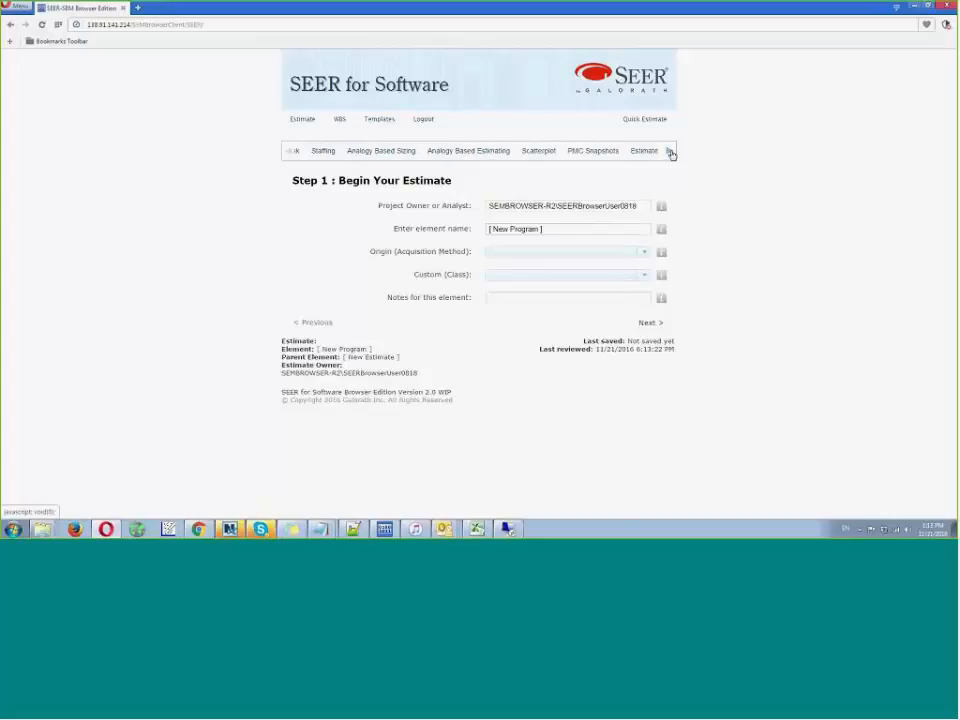
pyautogui.click(290, 152)
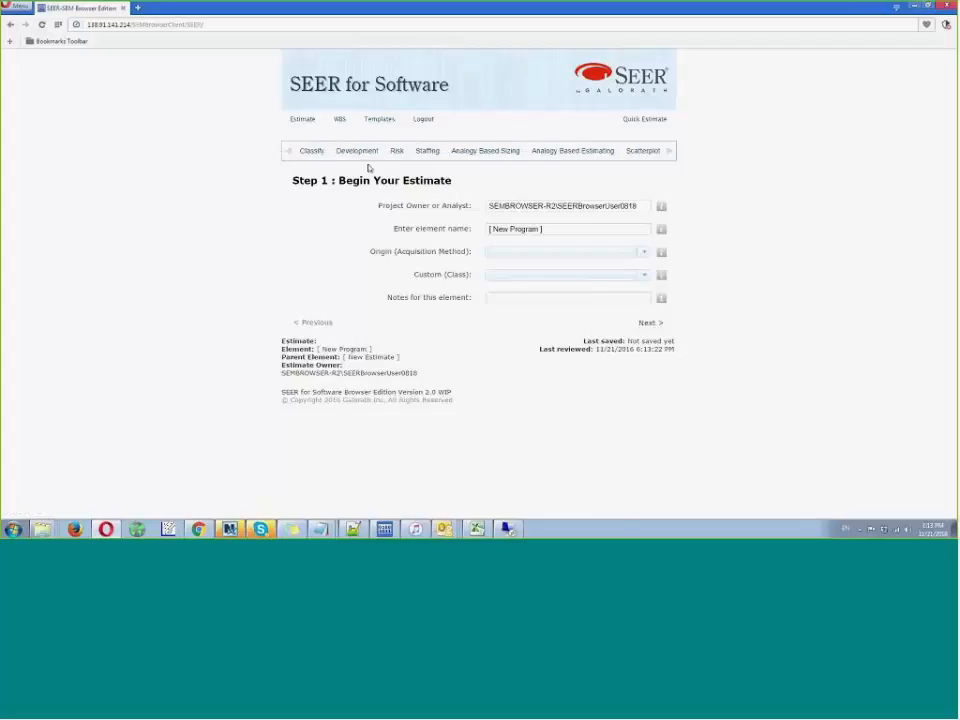
pyautogui.click(289, 153)
pyautogui.click(289, 153)
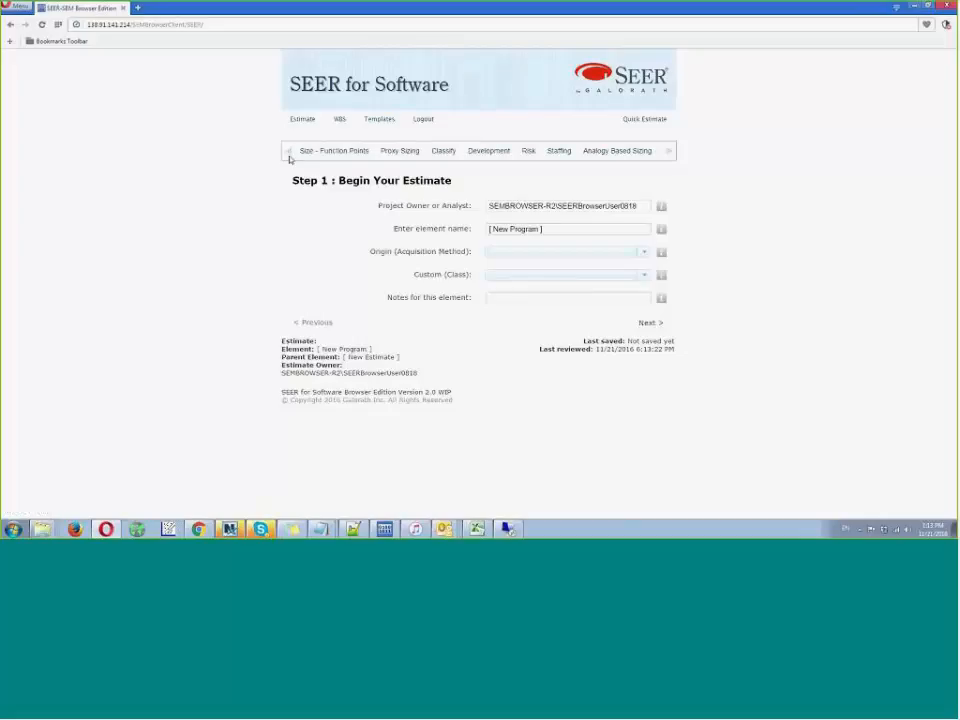
pyautogui.click(289, 153)
pyautogui.click(289, 153)
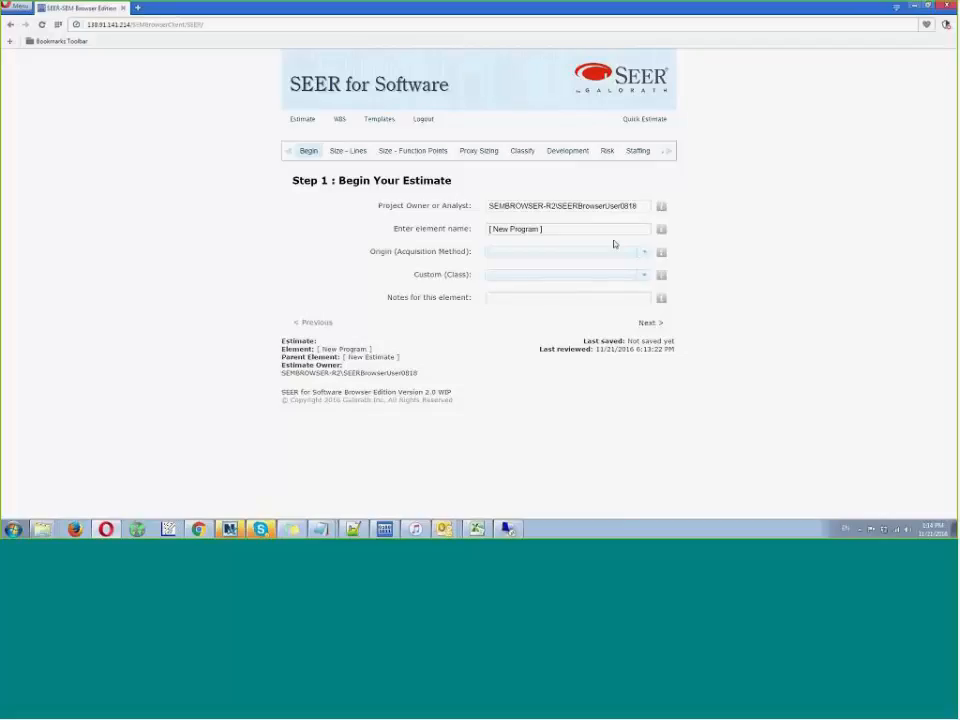
# - Name the estimate's element "my project"
pyautogui.tripleClick(583, 229)
pyautogui.write('my')
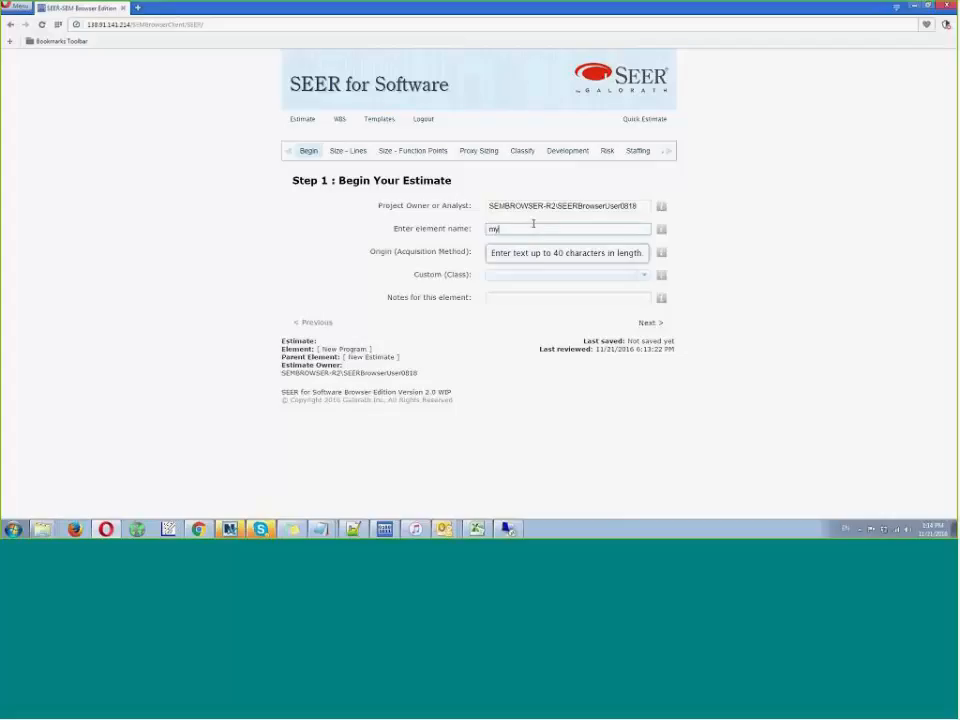
pyautogui.write(' project')
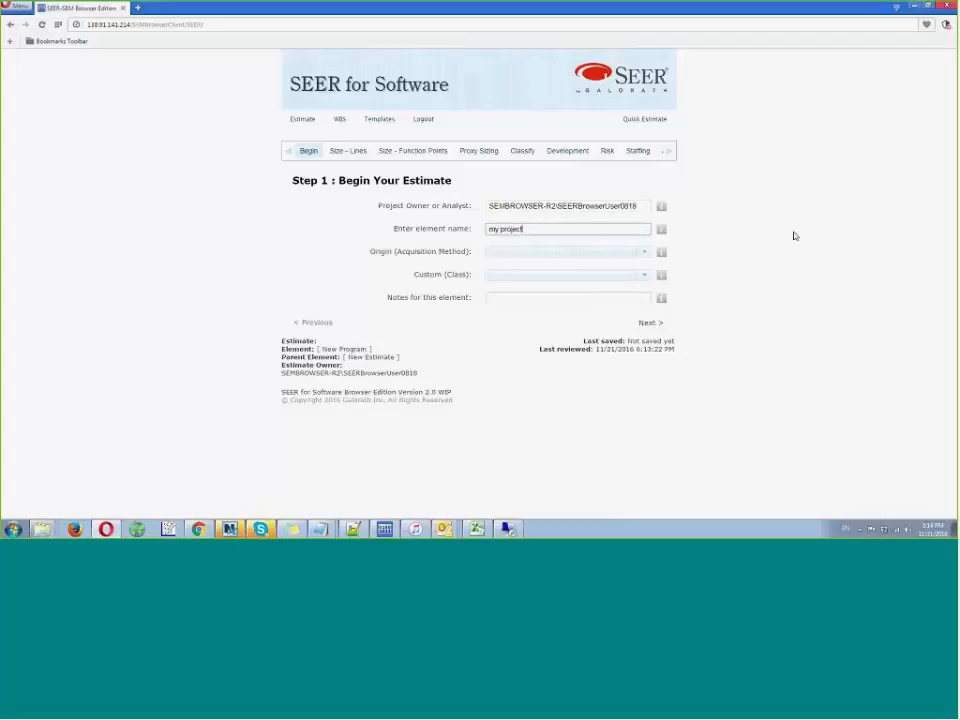
# - Set the origin to New Development and the custom class to No Knowledge, then continue to line sizing
pyautogui.click(639, 252)
pyautogui.click(601, 277)
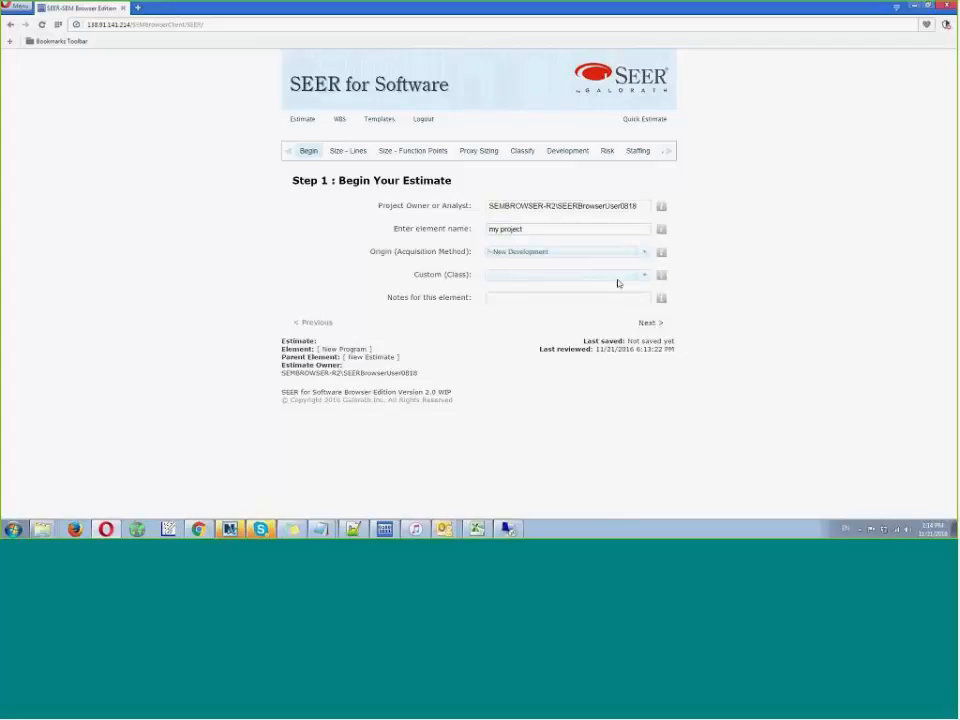
pyautogui.click(641, 277)
pyautogui.click(591, 288)
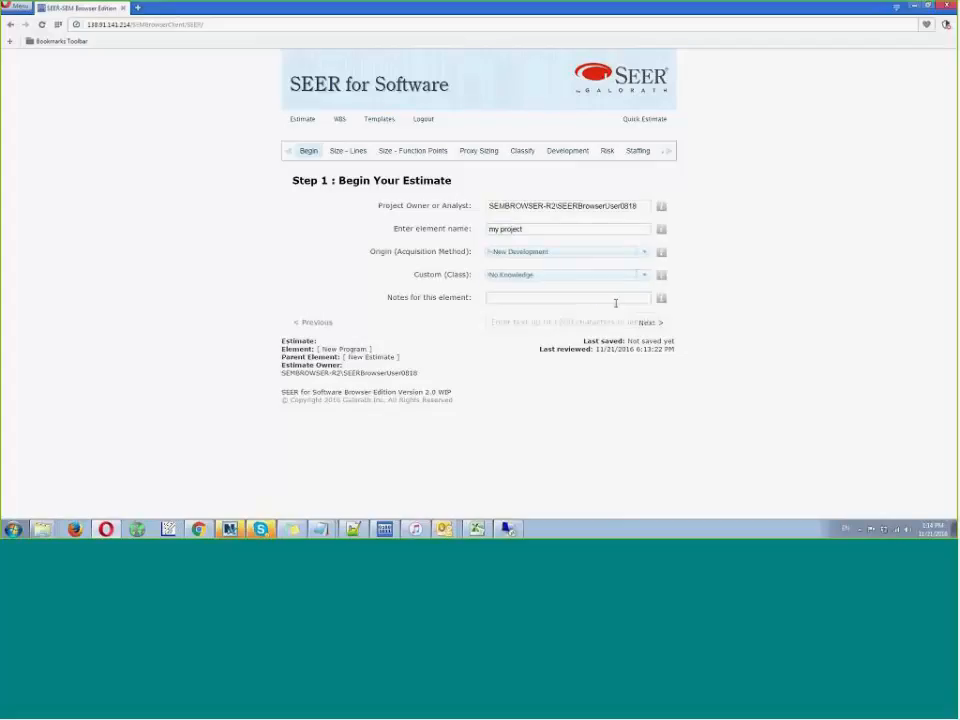
pyautogui.click(654, 327)
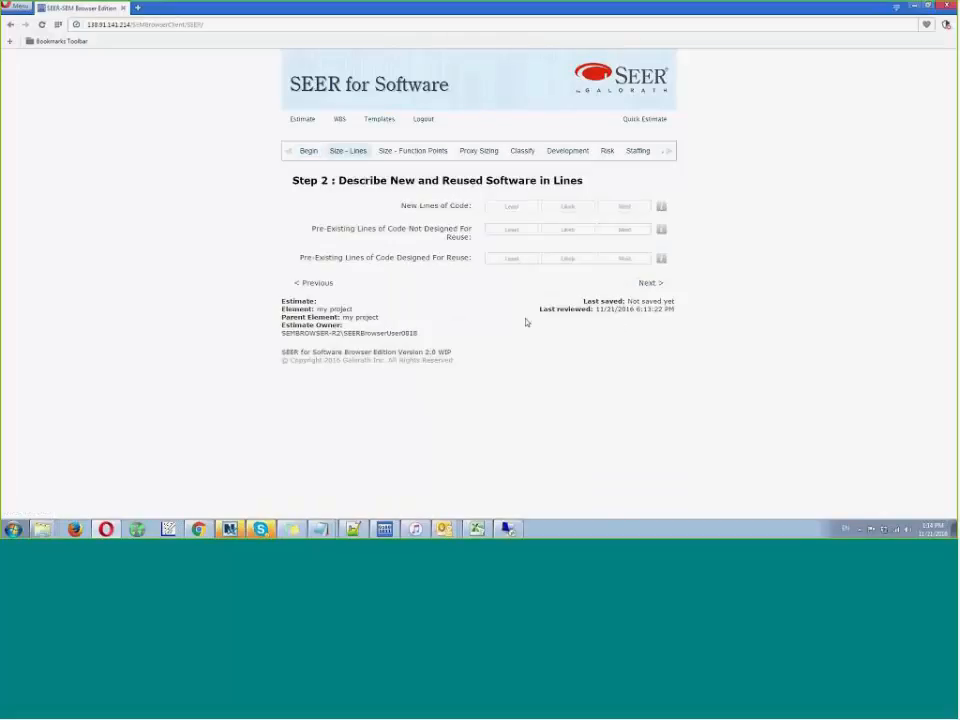
# - Skip sizing by lines and enter 123 as the least value for new unadjusted function points
pyautogui.click(649, 284)
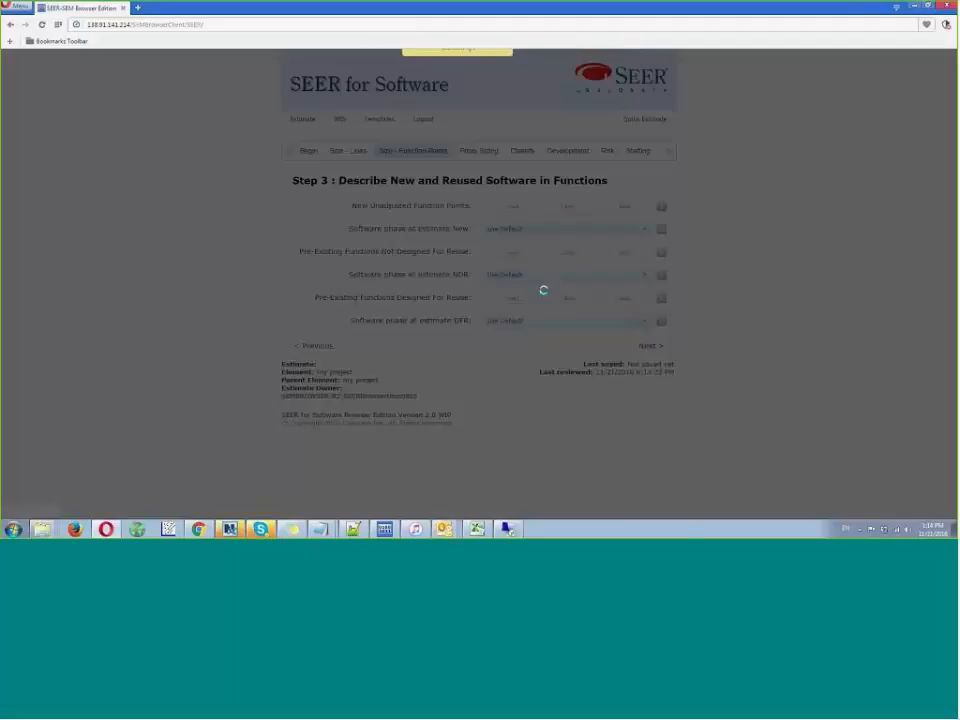
pyautogui.click(521, 204)
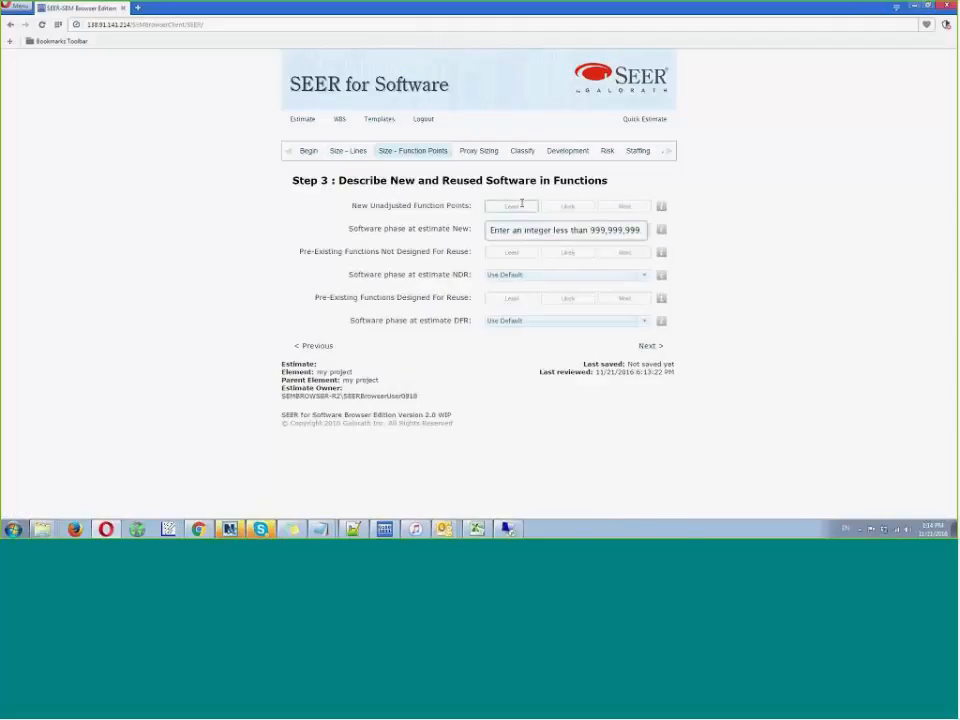
pyautogui.write('123')
pyautogui.press('Tab')
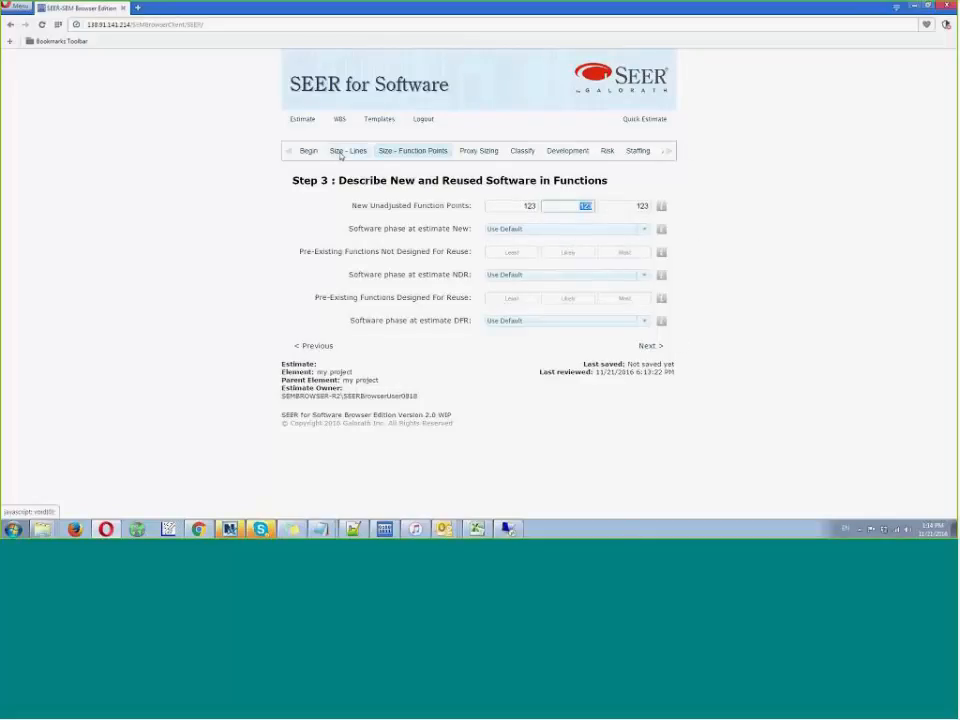
# - Go to the final Estimate step and review the charts for staffing, effort risk, schedule risk and activity cost
pyautogui.click(669, 152)
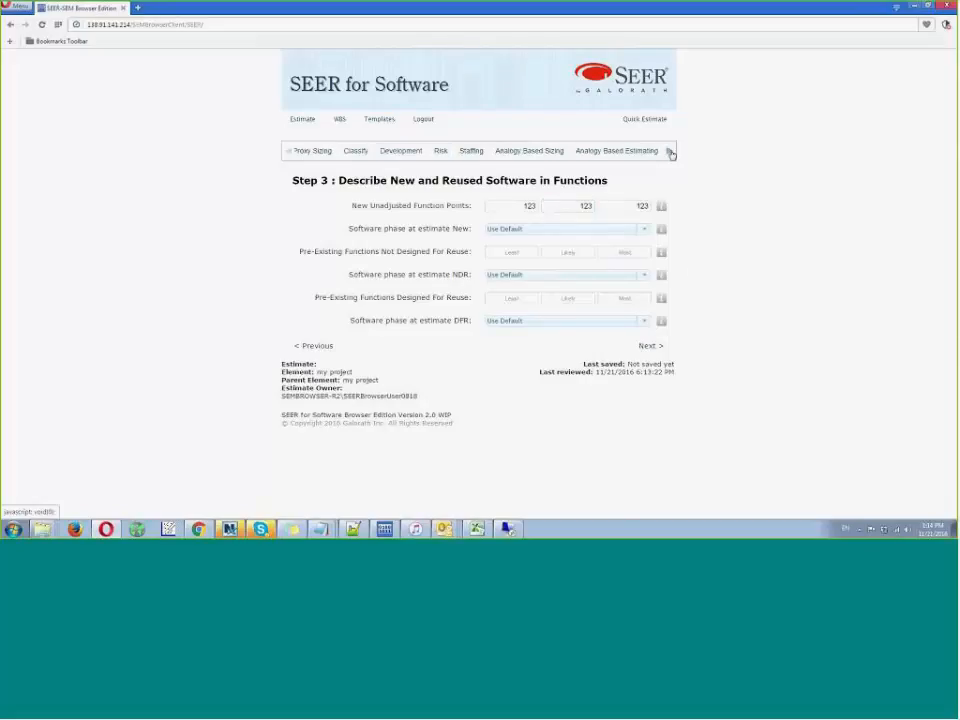
pyautogui.click(643, 150)
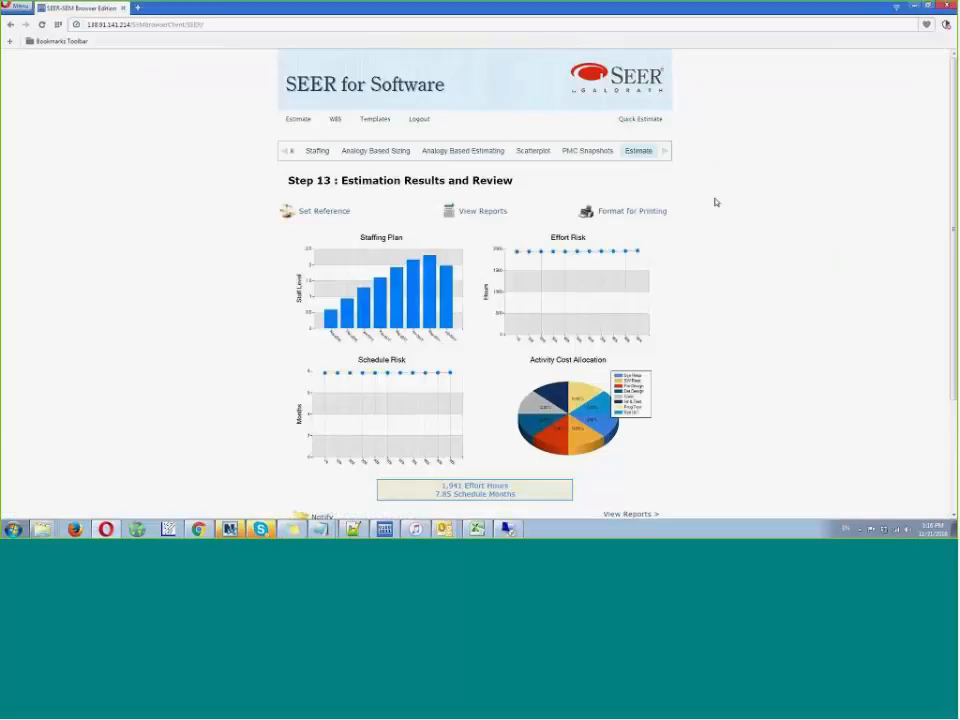
pyautogui.scroll(-2, 716, 203)
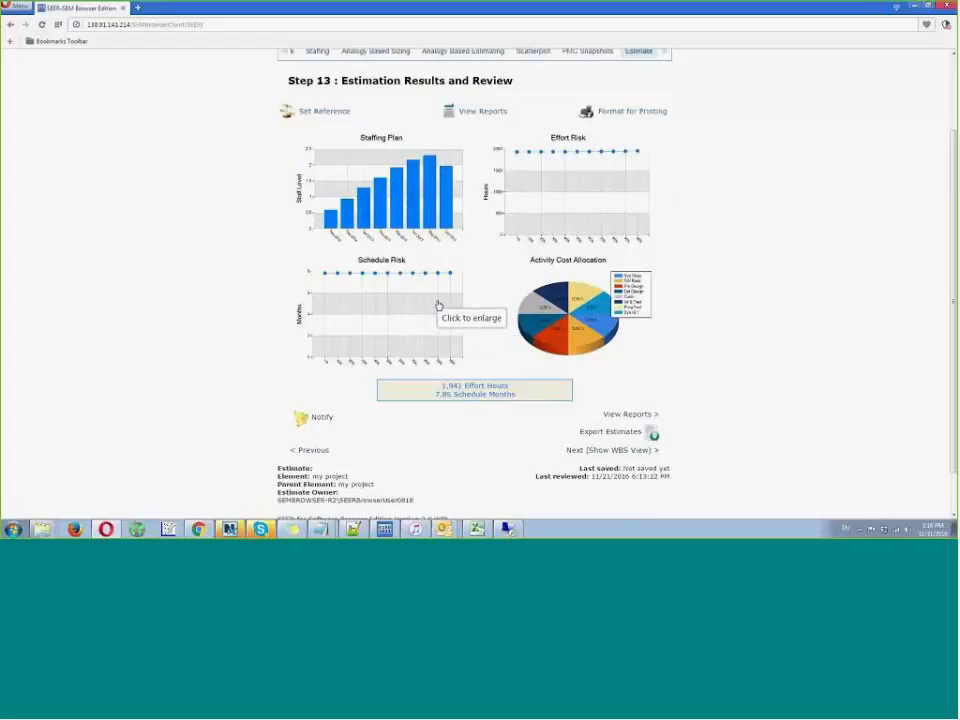
# - Switch the estimation results to reports and examine the Labor, Activity and Risk tables
pyautogui.click(484, 111)
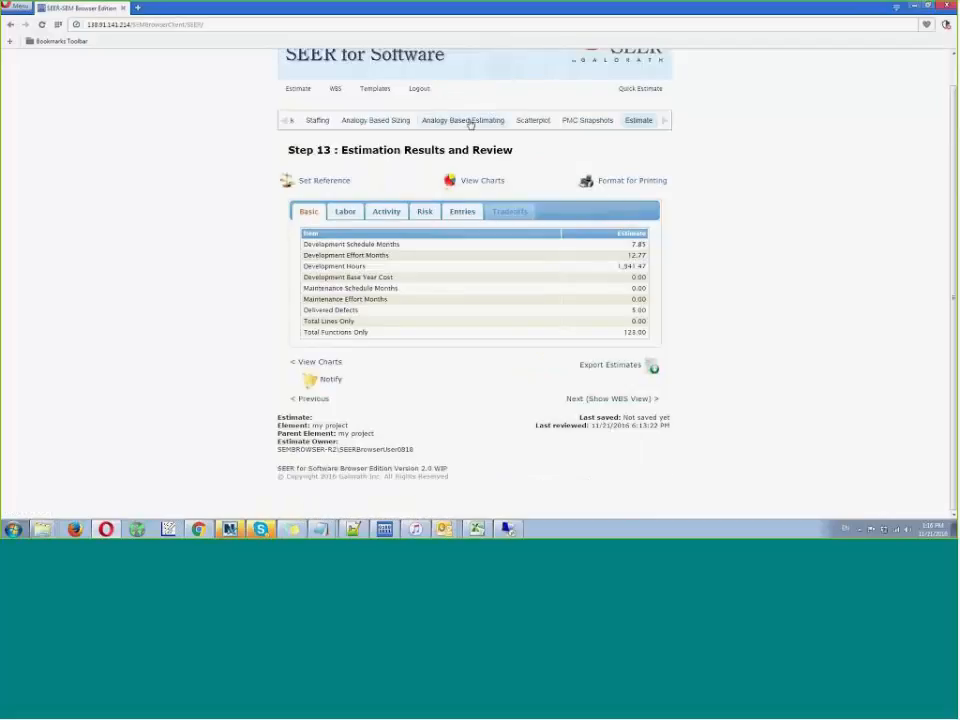
pyautogui.click(345, 212)
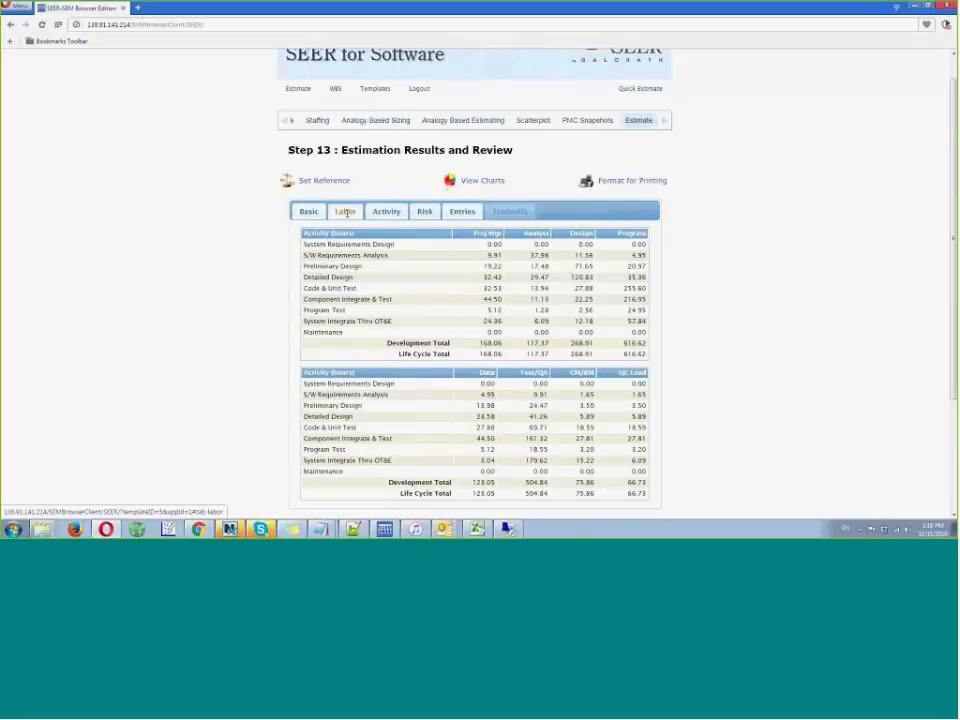
pyautogui.click(388, 212)
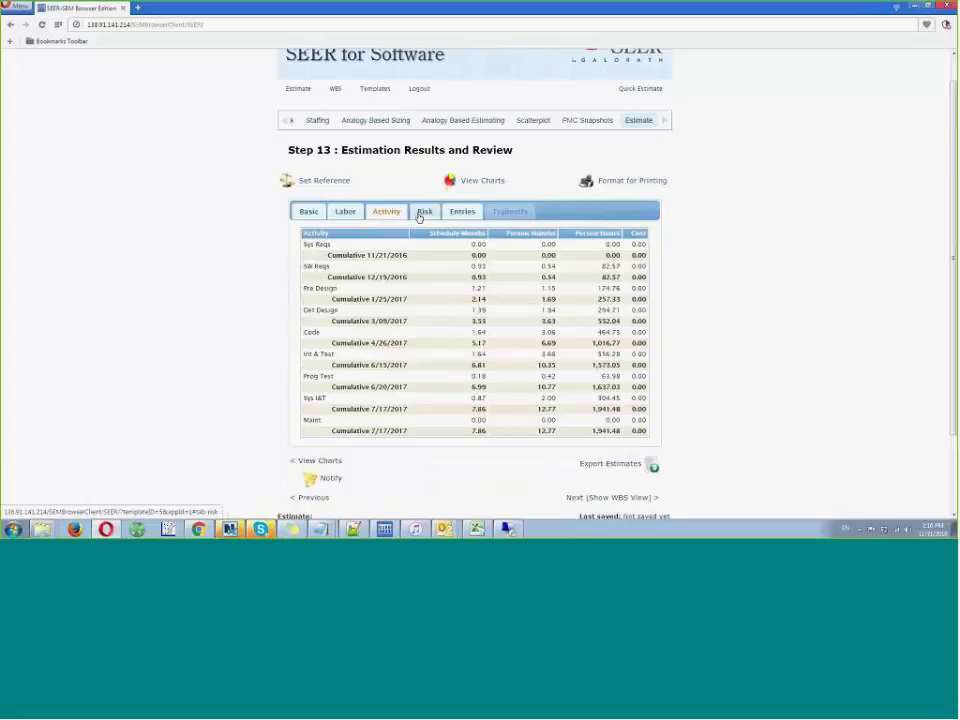
pyautogui.click(418, 213)
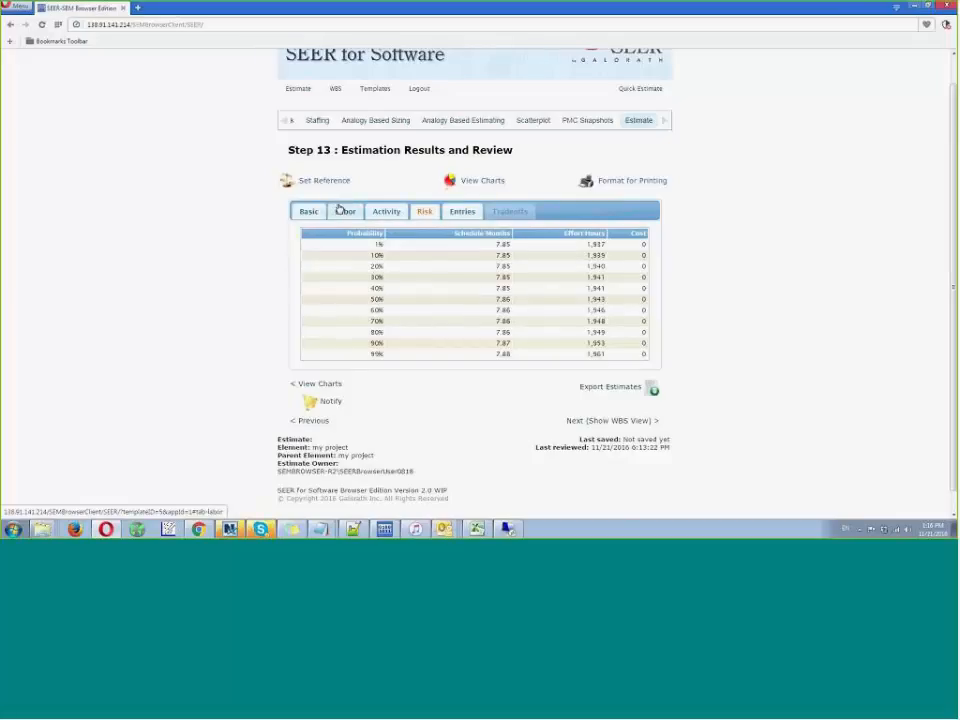
# - Export the Activity report from the estimate results without project information
pyautogui.click(607, 391)
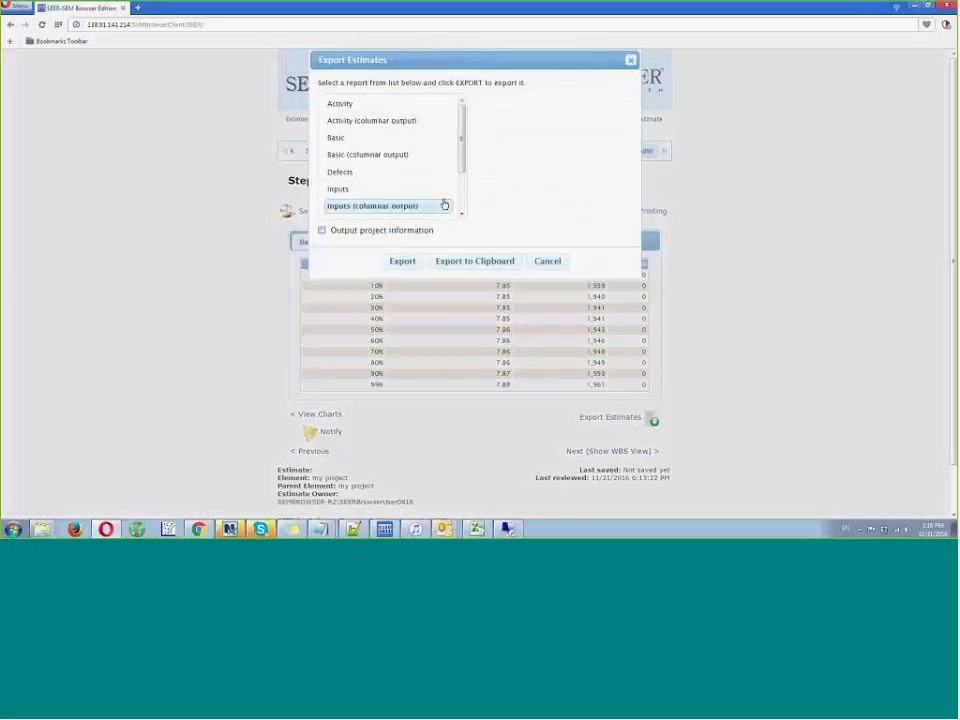
pyautogui.click(362, 106)
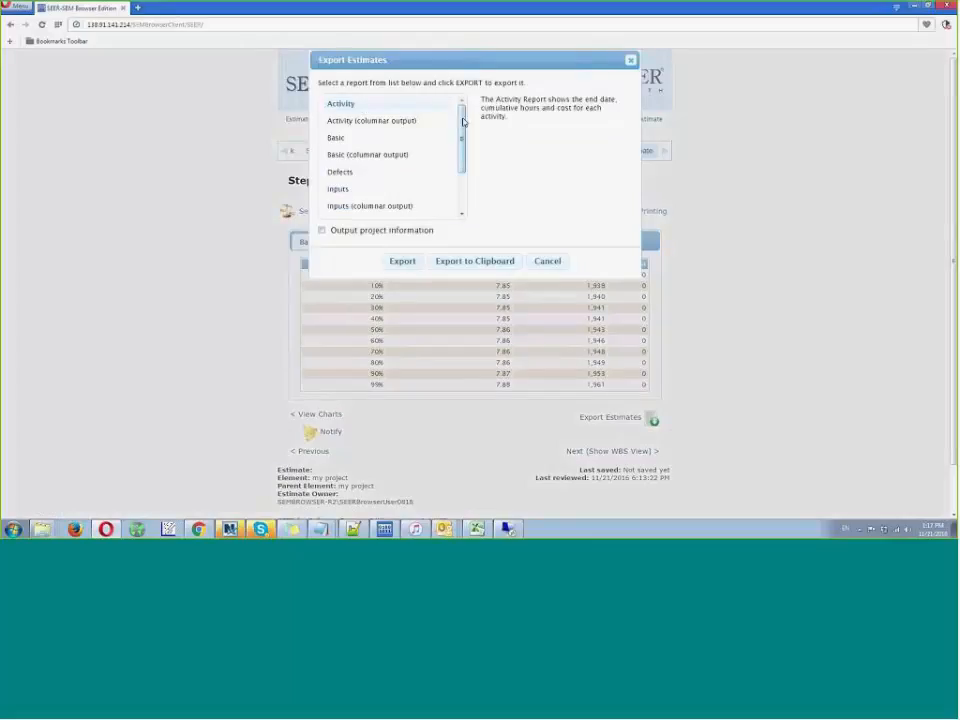
pyautogui.moveTo(462, 122)
pyautogui.mouseDown()
pyautogui.moveTo(465, 158)
pyautogui.moveTo(463, 122)
pyautogui.mouseUp()
pyautogui.scroll(-3, 460, 198)
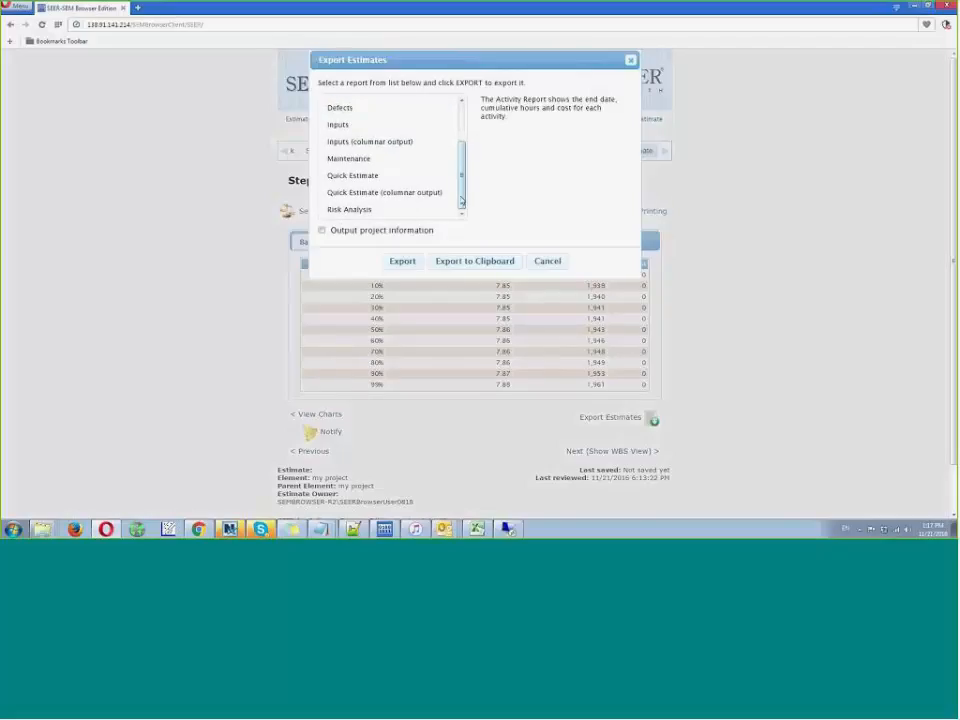
pyautogui.scroll(3, 462, 201)
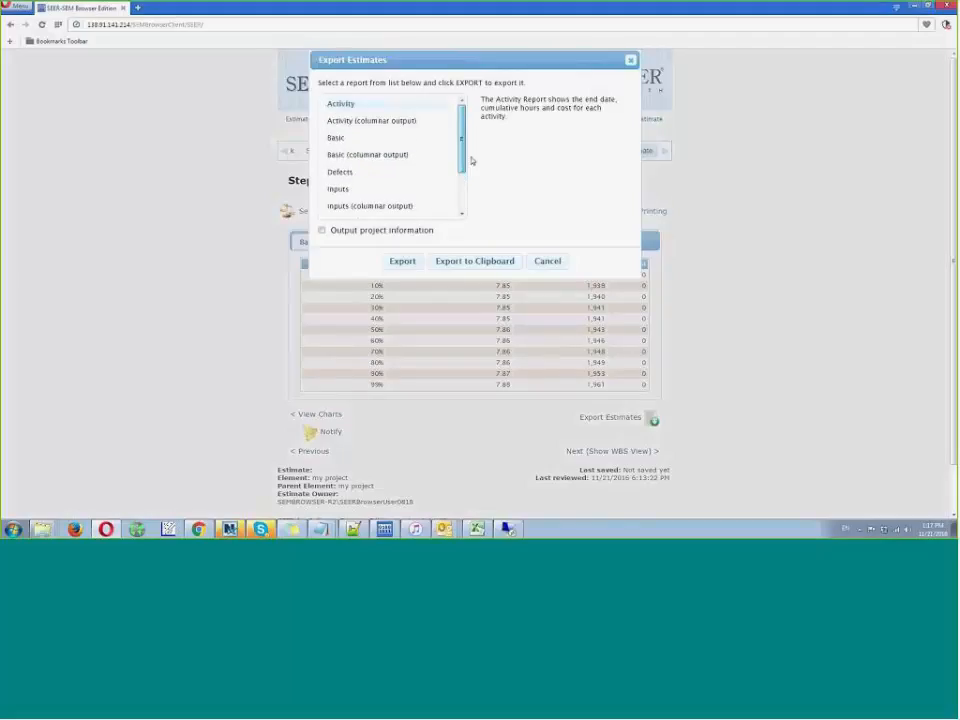
pyautogui.click(404, 261)
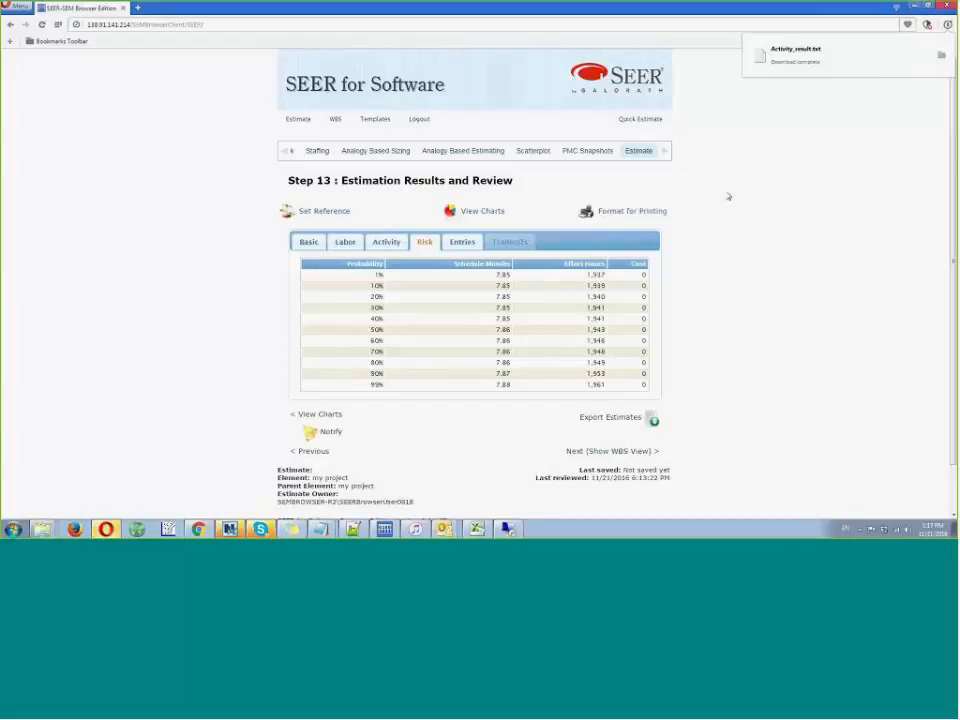
# - Open the exported Activity_result.txt, enlarge its window to examine the full activity report, and close it
pyautogui.click(760, 57)
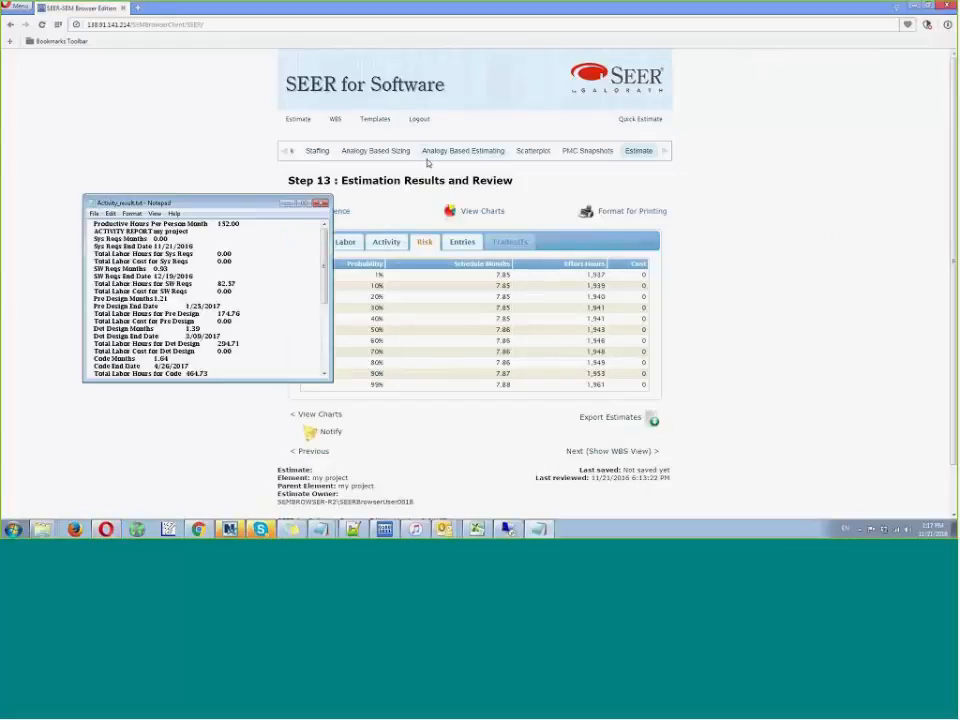
pyautogui.moveTo(200, 203); pyautogui.dragTo(408, 78)
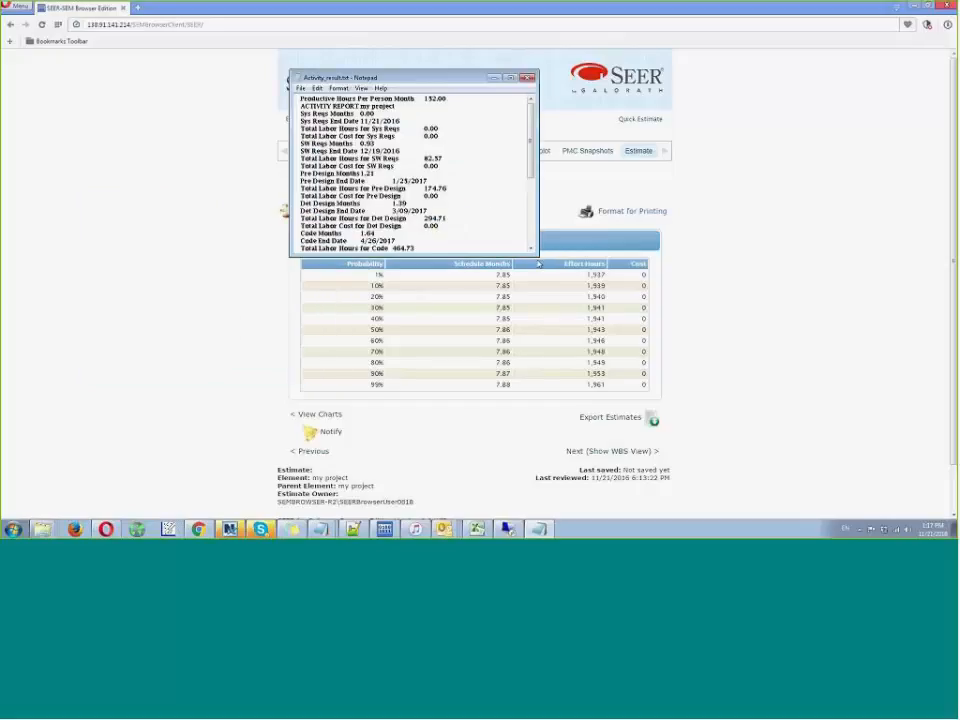
pyautogui.moveTo(535, 254); pyautogui.dragTo(578, 441)
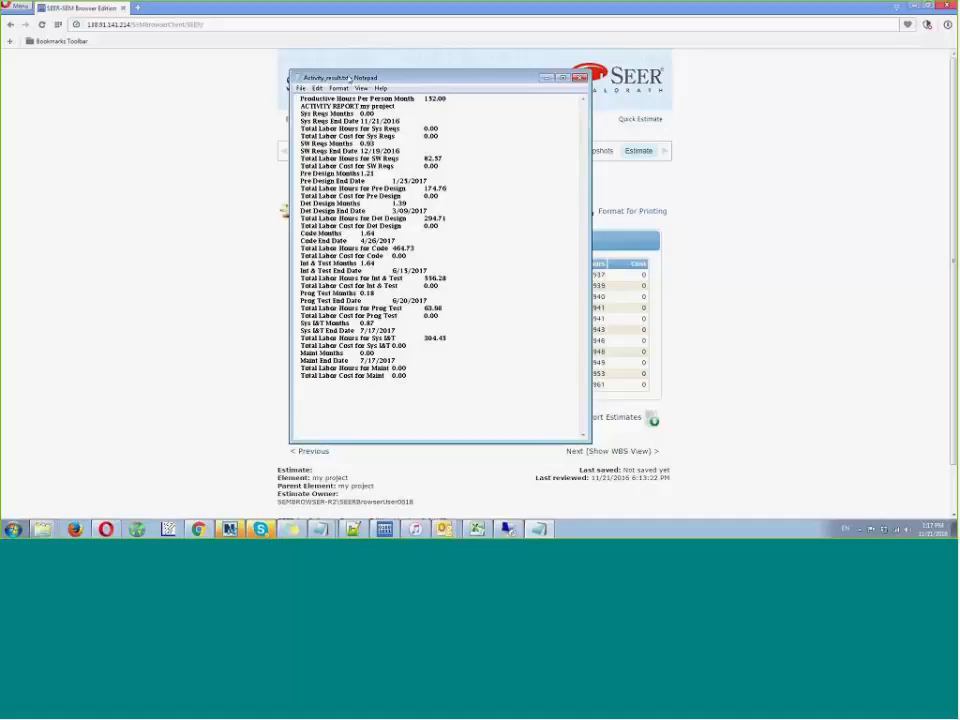
pyautogui.moveTo(350, 79); pyautogui.dragTo(218, 73)
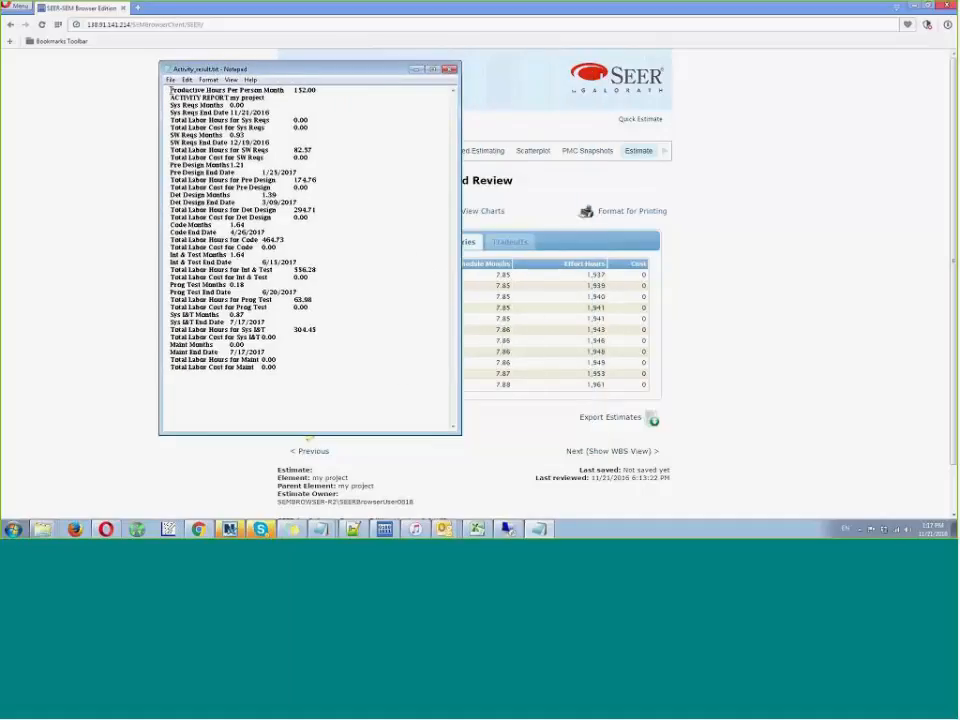
pyautogui.moveTo(170, 90); pyautogui.dragTo(418, 392)
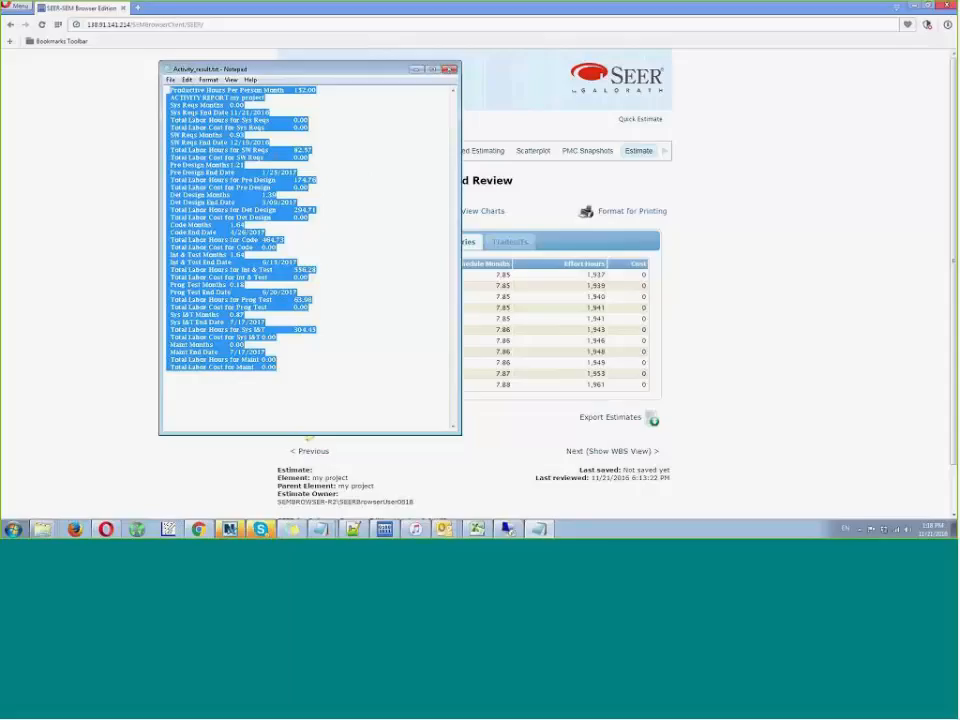
pyautogui.click(449, 69)
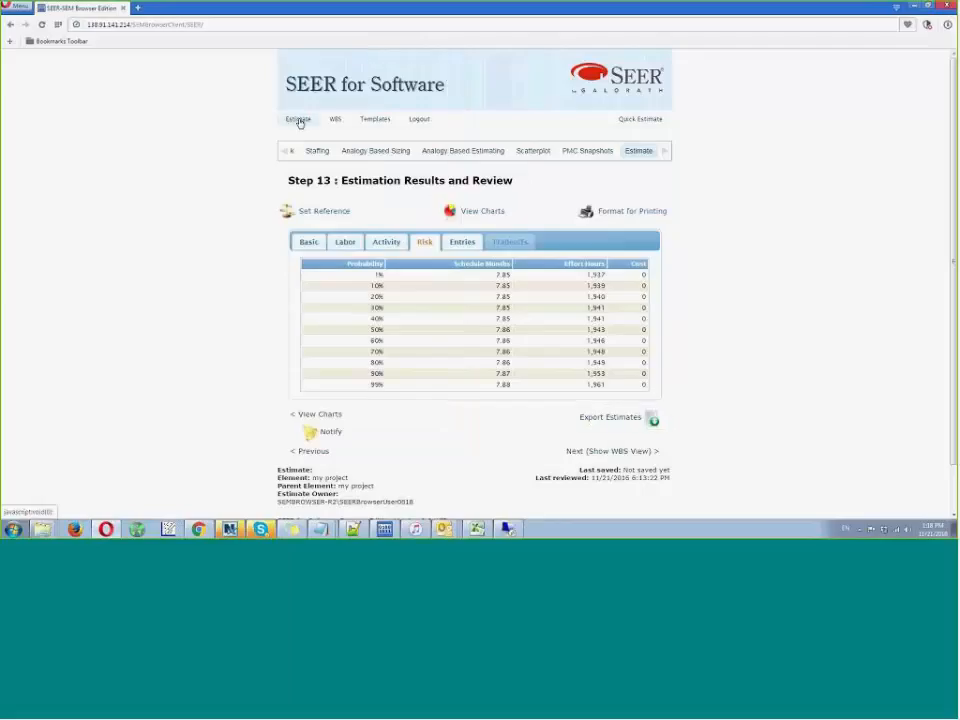
# - Open the estimate locally in the SEER-SEM desktop client, view the inputs of element 1.1, and return to the browser
pyautogui.moveTo(299, 121)
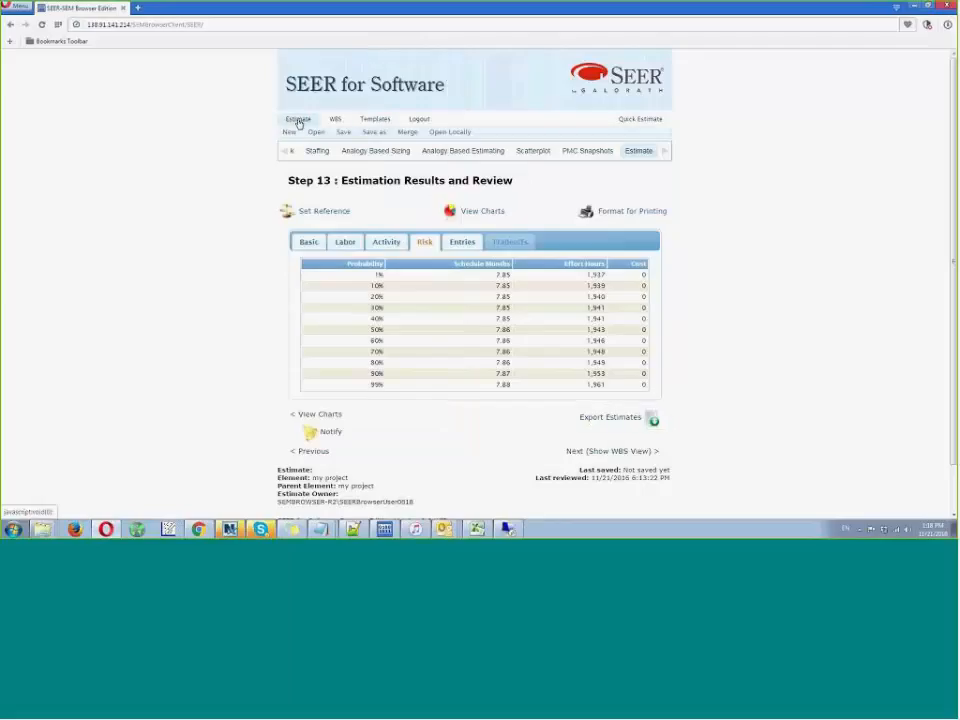
pyautogui.click(453, 133)
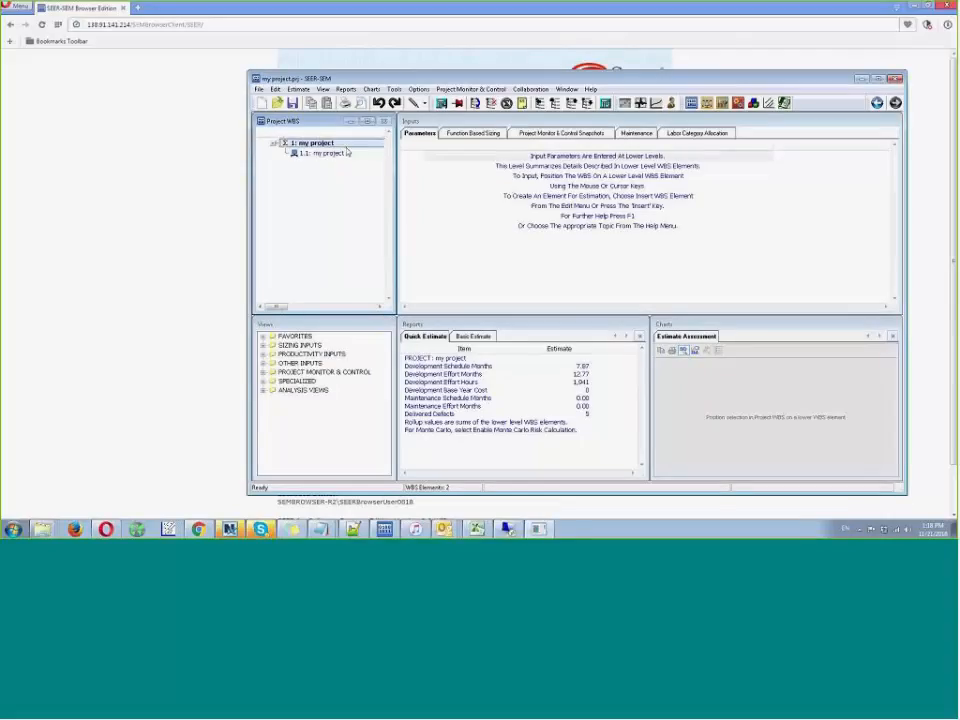
pyautogui.click(321, 153)
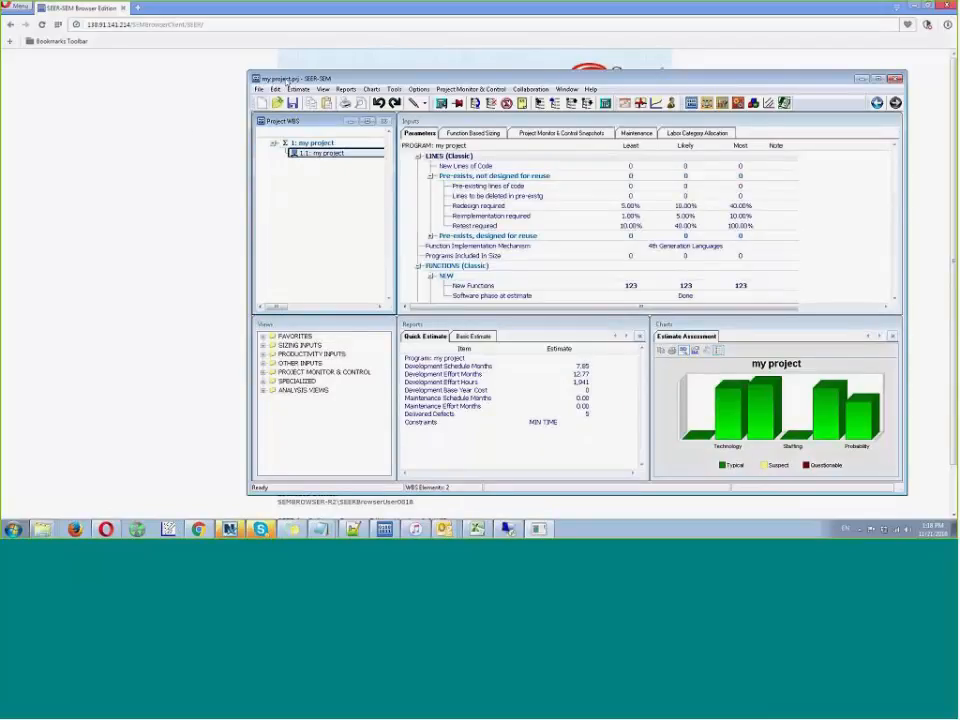
pyautogui.click(163, 145)
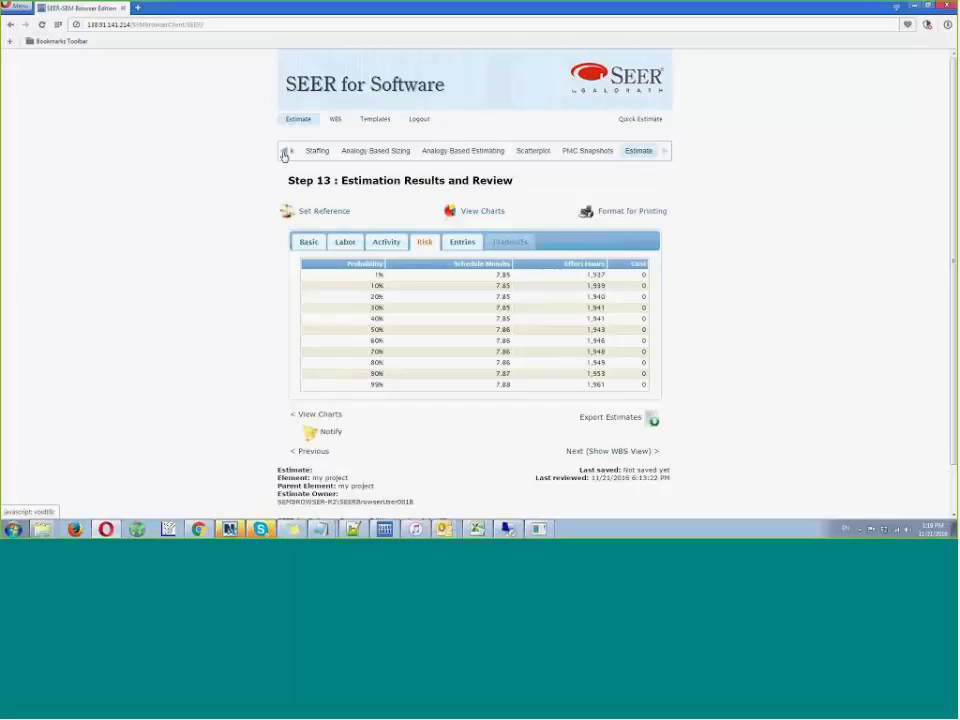
# - Go to the Analogy Based Sizing step and look through the list of past projects
pyautogui.click(284, 155)
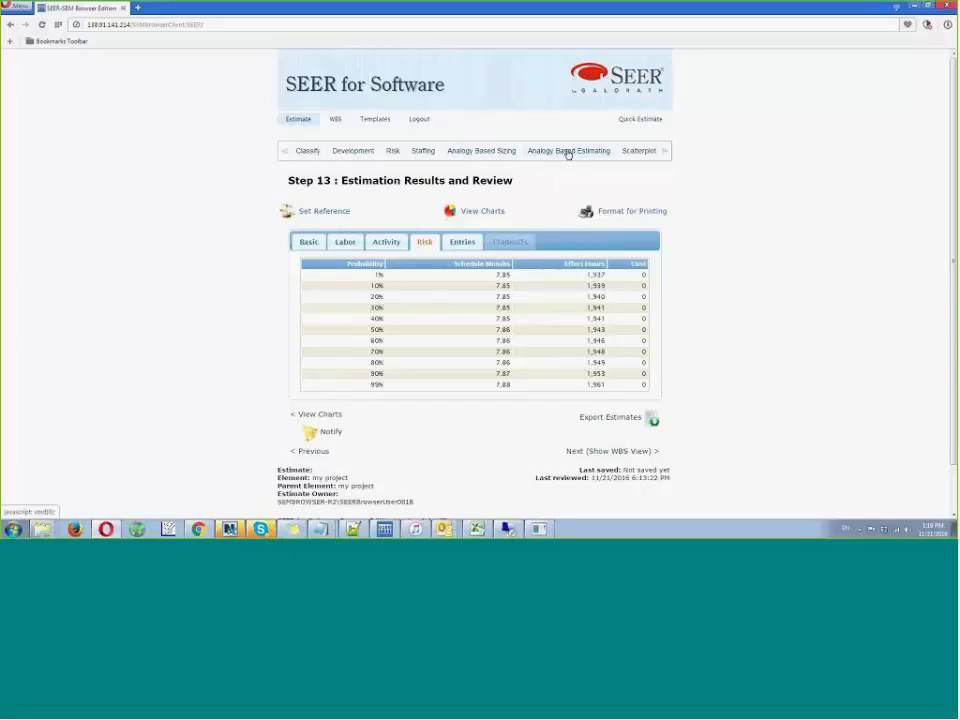
pyautogui.click(665, 153)
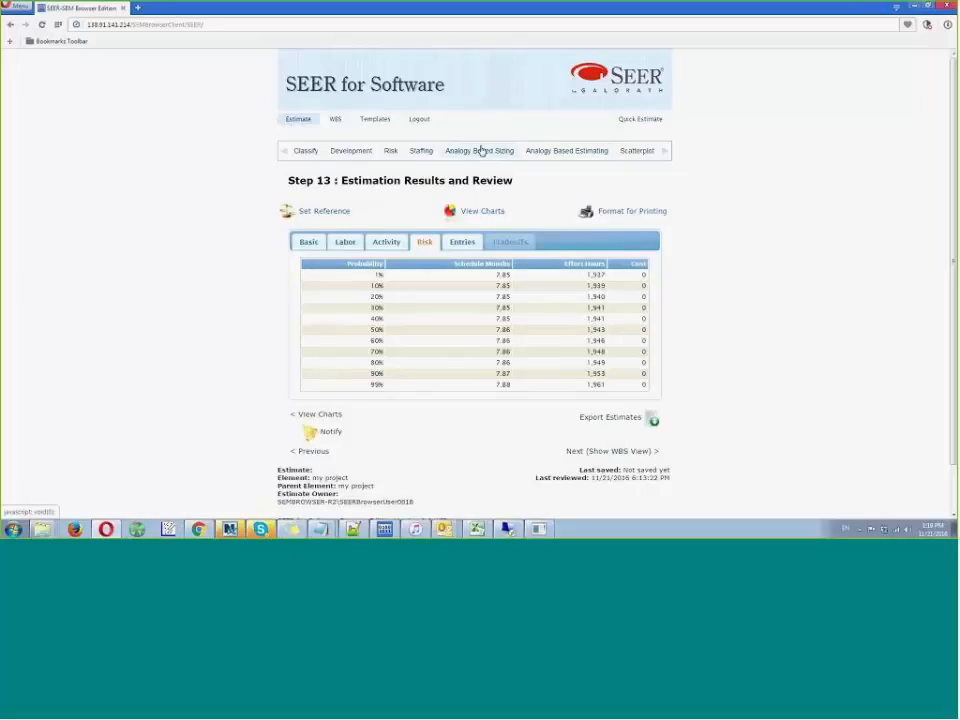
pyautogui.click(478, 210)
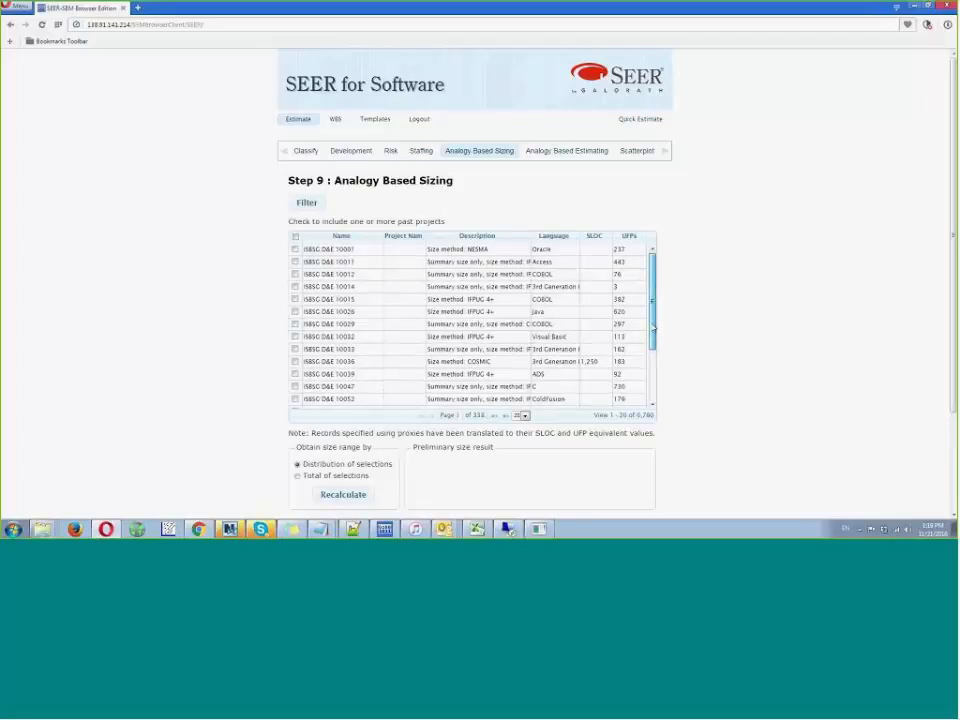
pyautogui.scroll(-4, 648, 318)
pyautogui.scroll(4, 641, 312)
pyautogui.moveTo(642, 312); pyautogui.dragTo(641, 300)
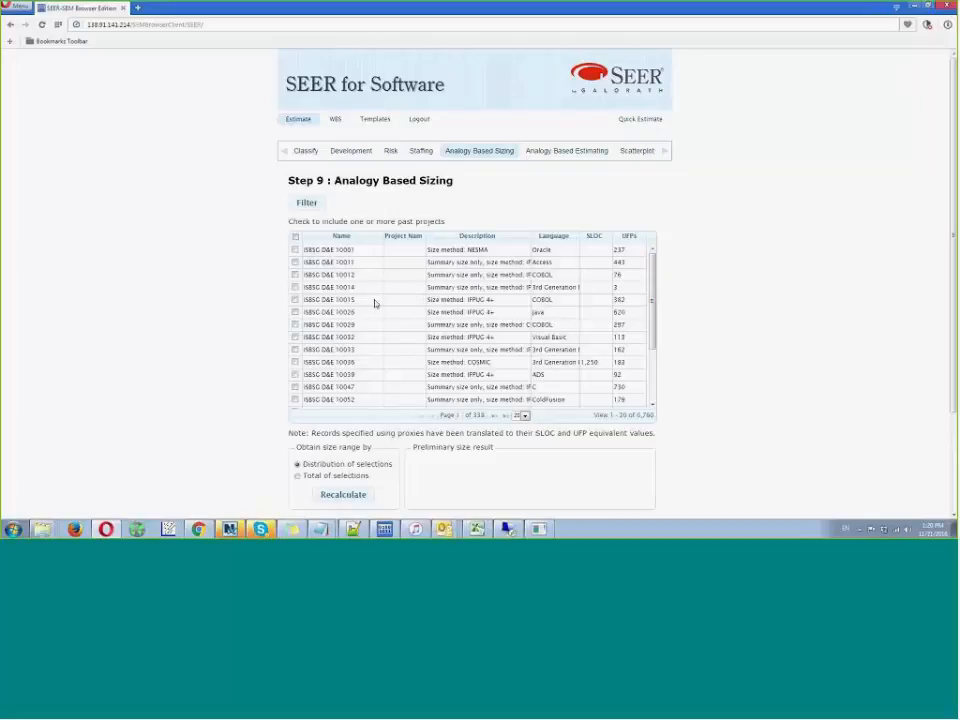
# - Recalculate the size range from past projects ISBSG D&E 10029, 10032 and 10033, and apply the new size to the estimate
pyautogui.scroll(-2, 292, 272)
pyautogui.click(295, 274)
pyautogui.click(295, 287)
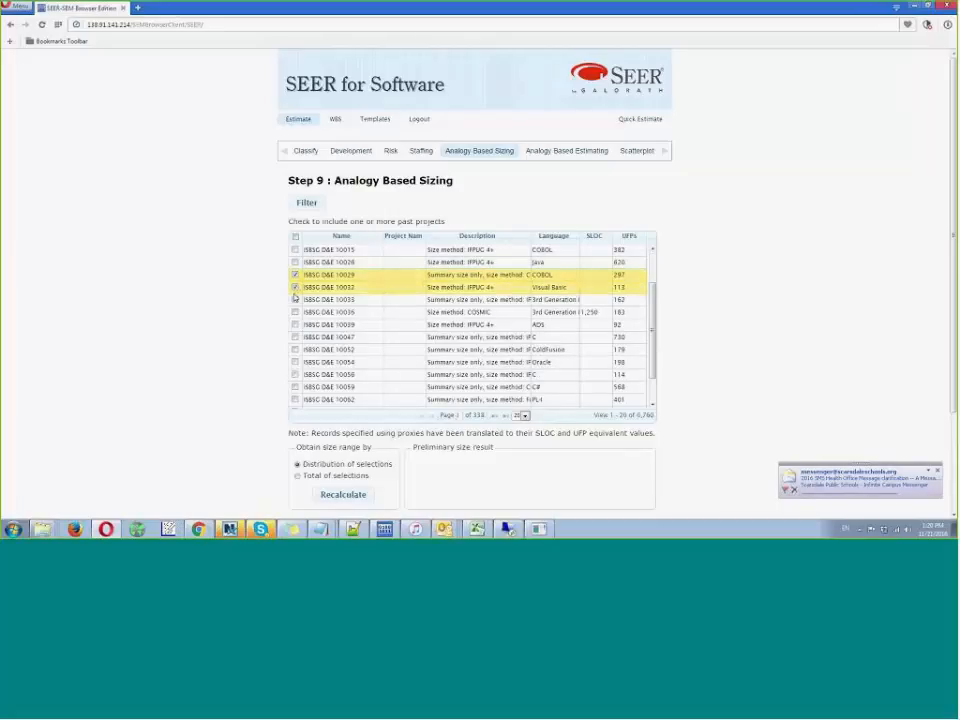
pyautogui.click(295, 299)
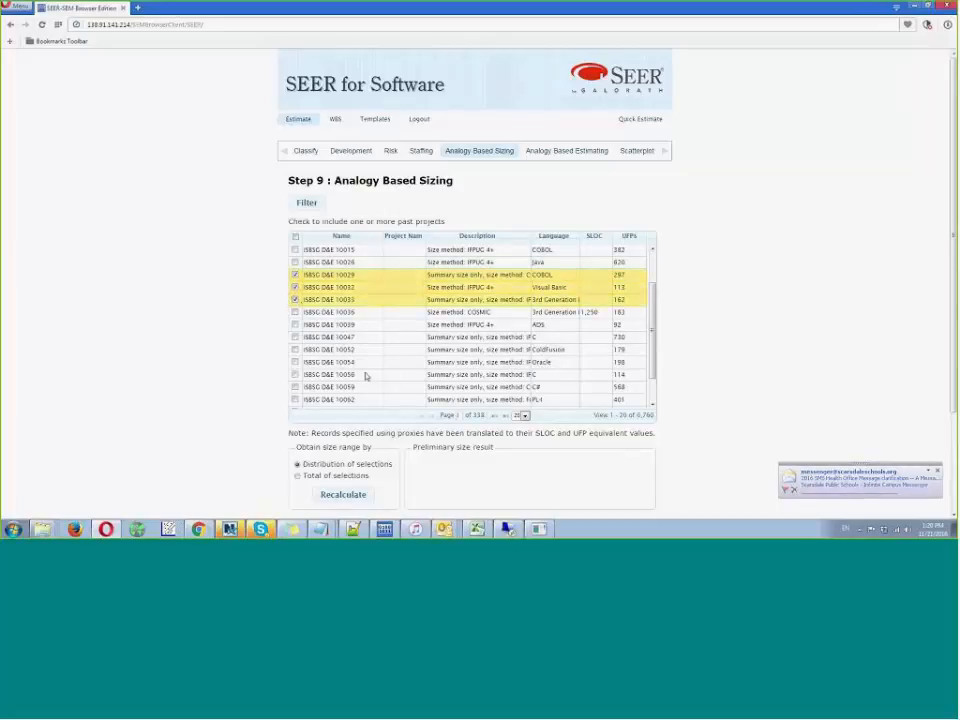
pyautogui.click(340, 494)
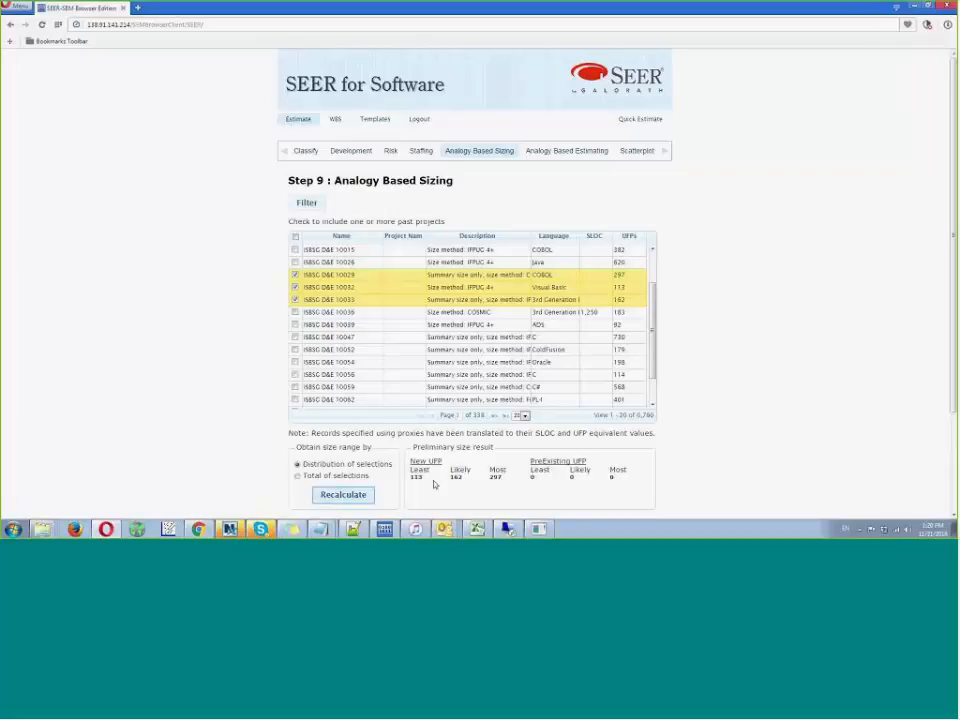
pyautogui.scroll(-2, 437, 485)
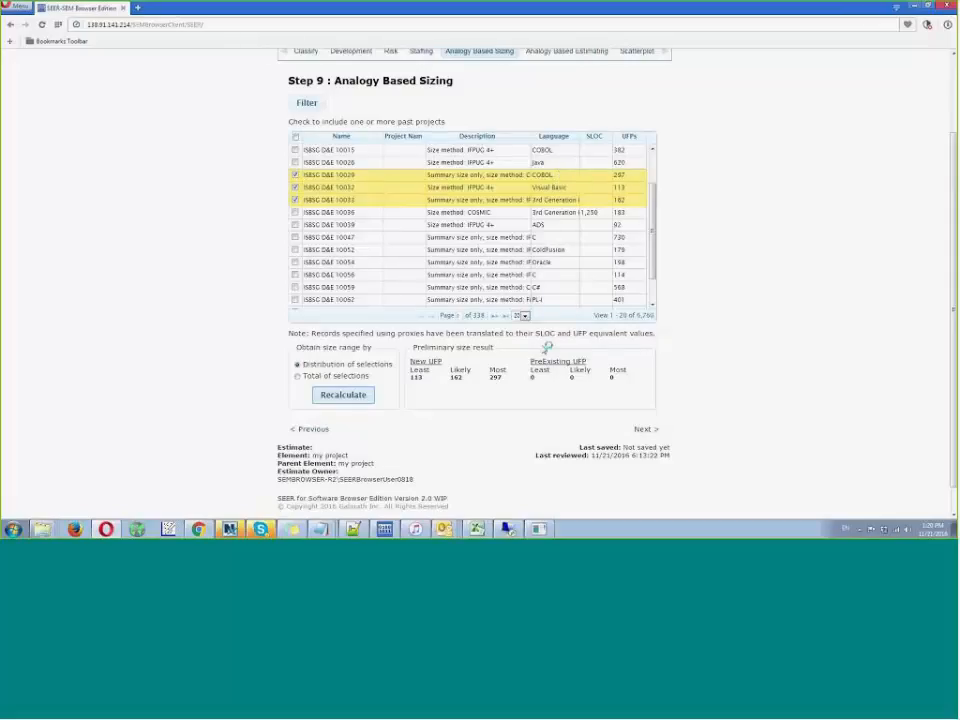
pyautogui.click(647, 429)
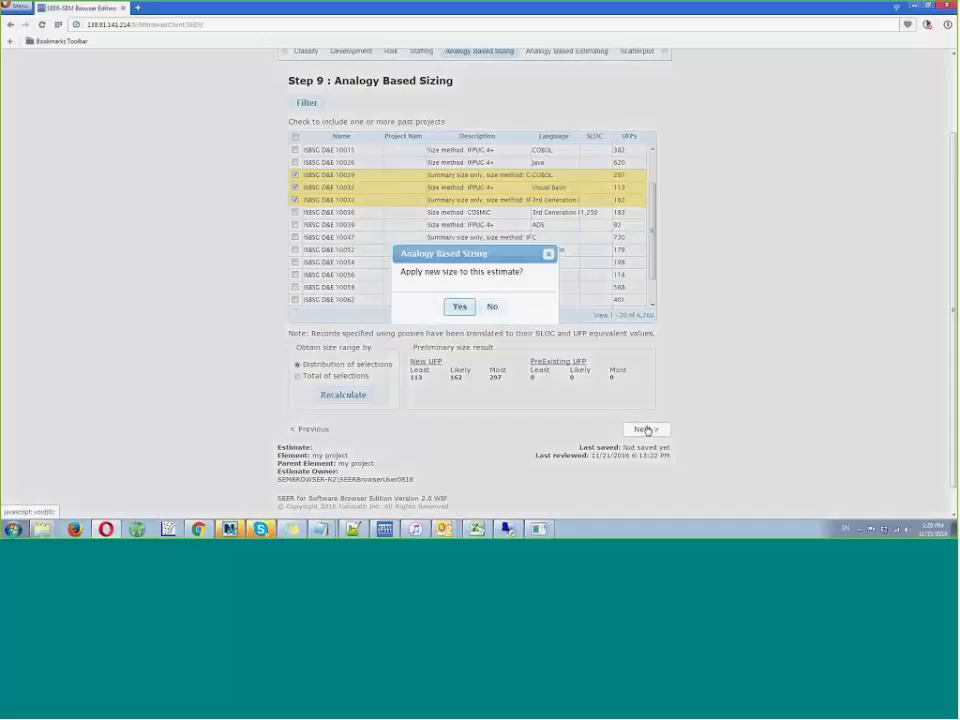
pyautogui.click(457, 305)
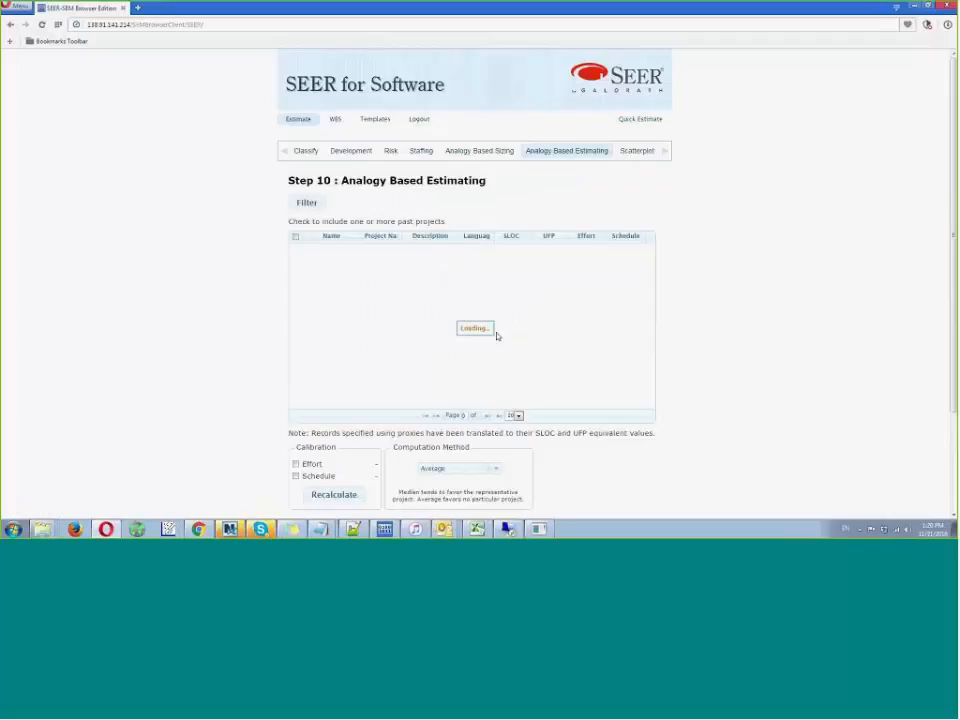
# - Revisit the Analogy Based Sizing selections and continue to the Analogy Based Estimating step
pyautogui.click(471, 153)
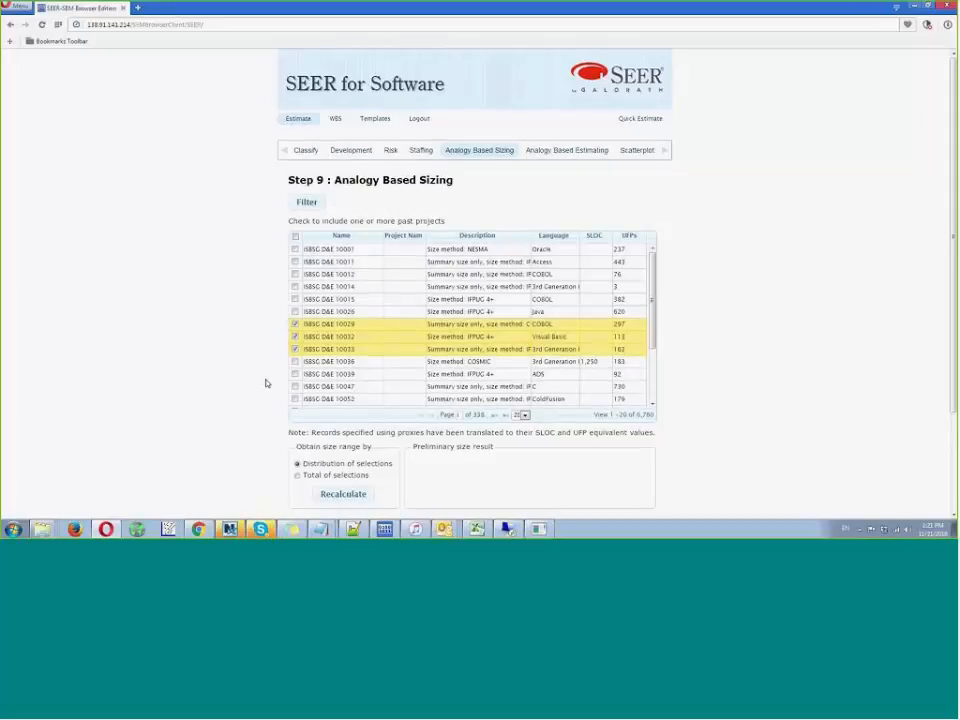
pyautogui.scroll(-1, 265, 381)
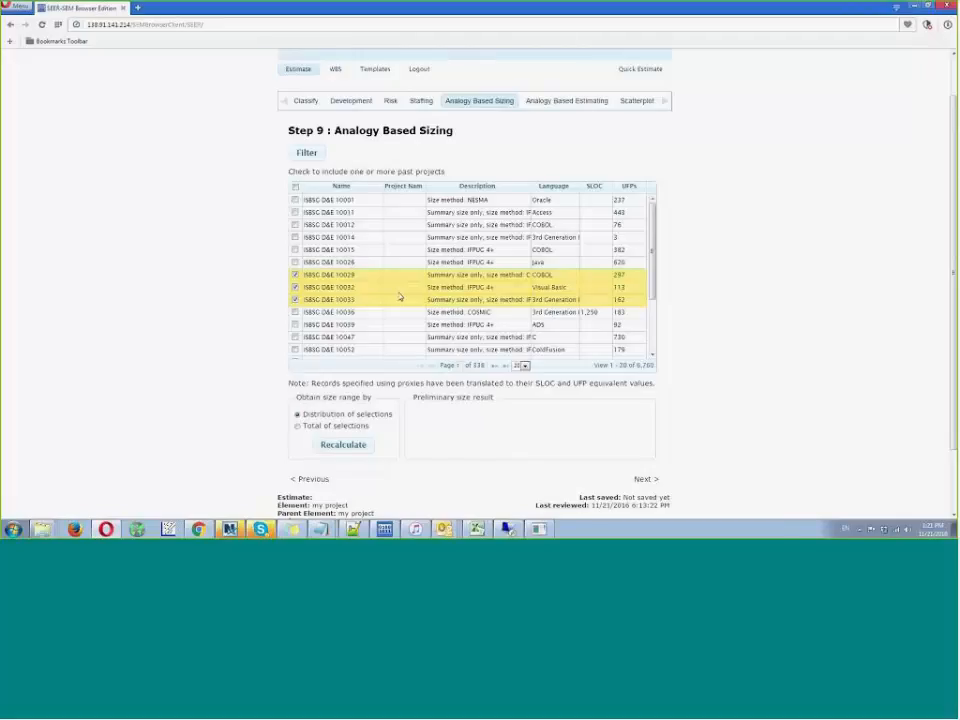
pyautogui.click(648, 482)
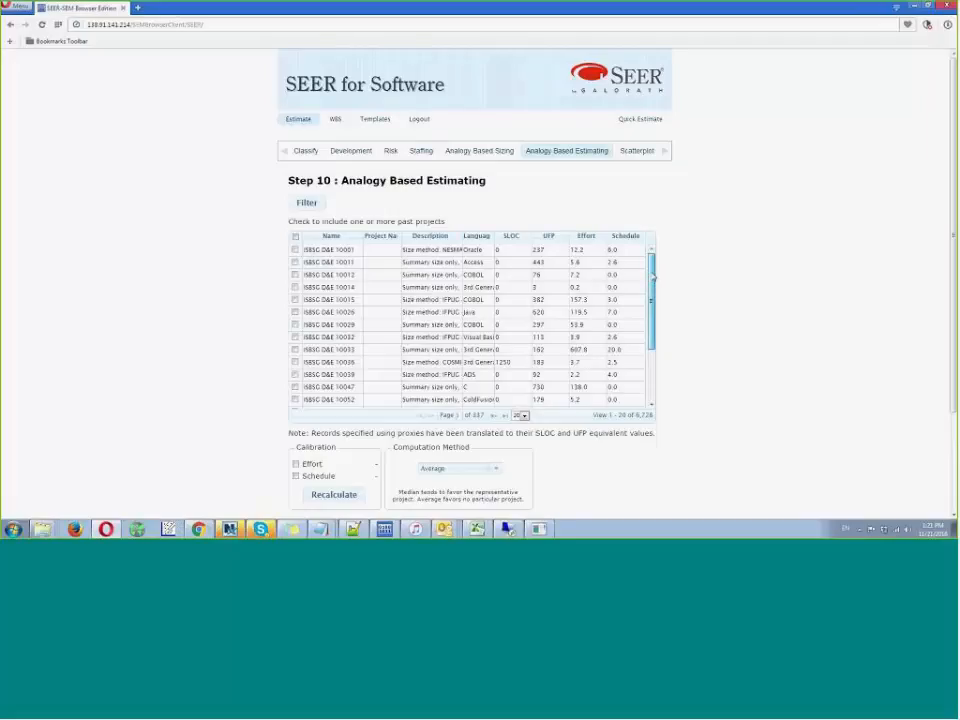
# - Include past projects ISBSG D&E 10056, 10059, 10062 and 10065 in the analogy based estimate
pyautogui.moveTo(652, 278); pyautogui.dragTo(652, 288)
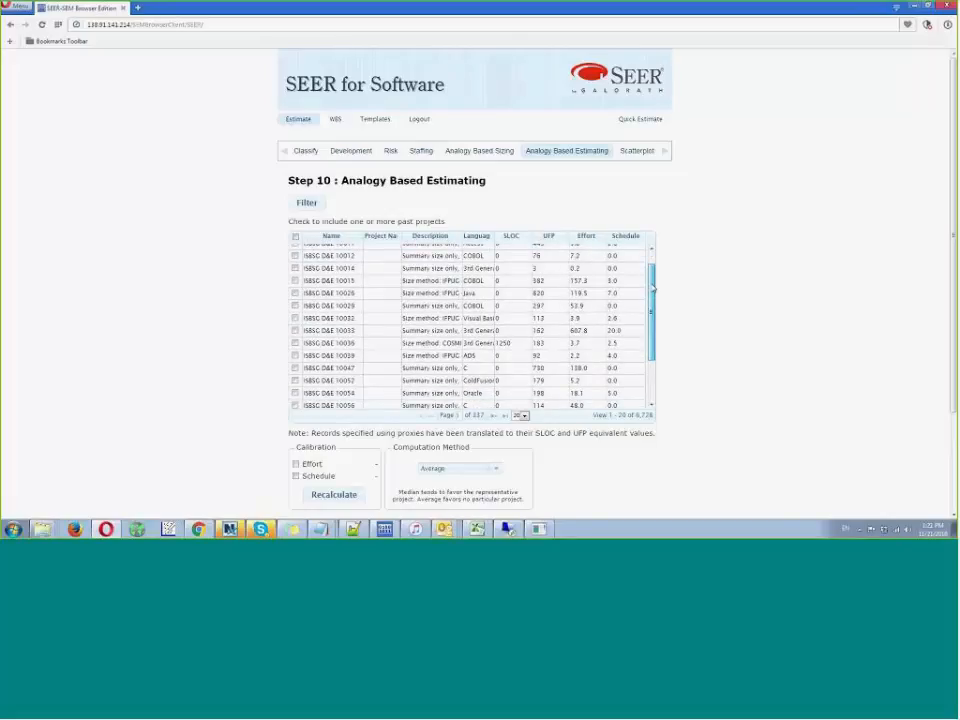
pyautogui.moveTo(652, 288); pyautogui.dragTo(631, 333)
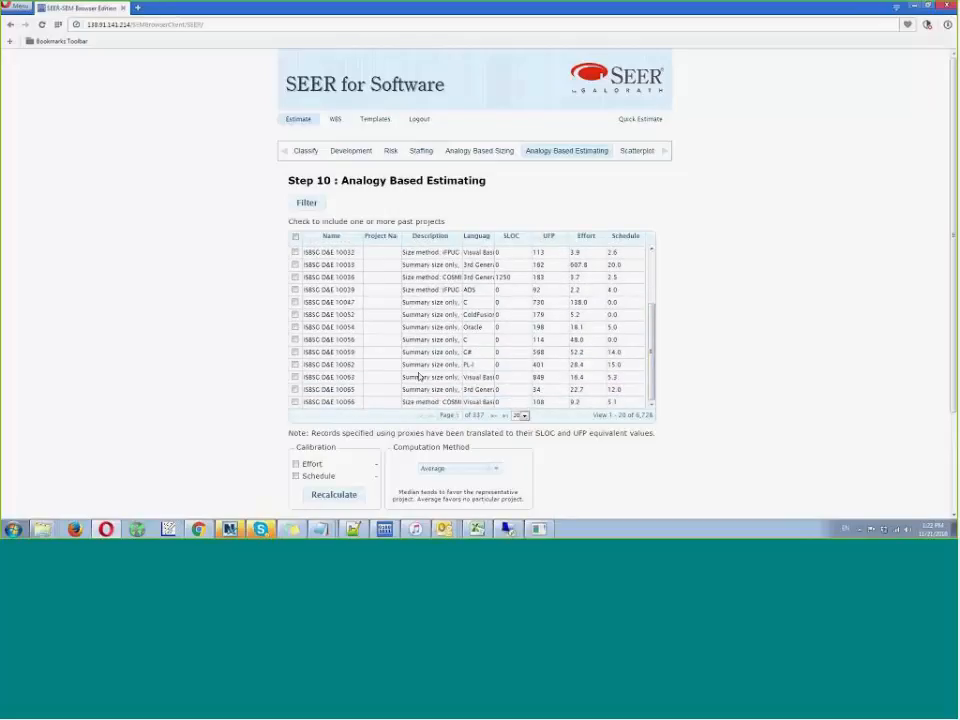
pyautogui.click(295, 389)
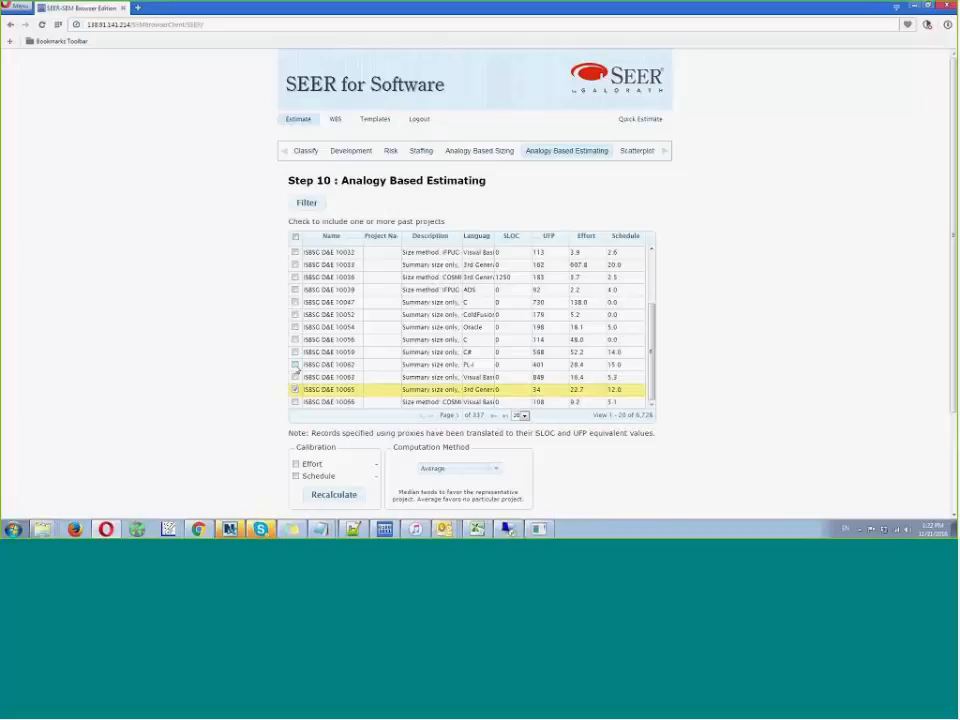
pyautogui.click(295, 364)
pyautogui.click(295, 352)
pyautogui.click(295, 340)
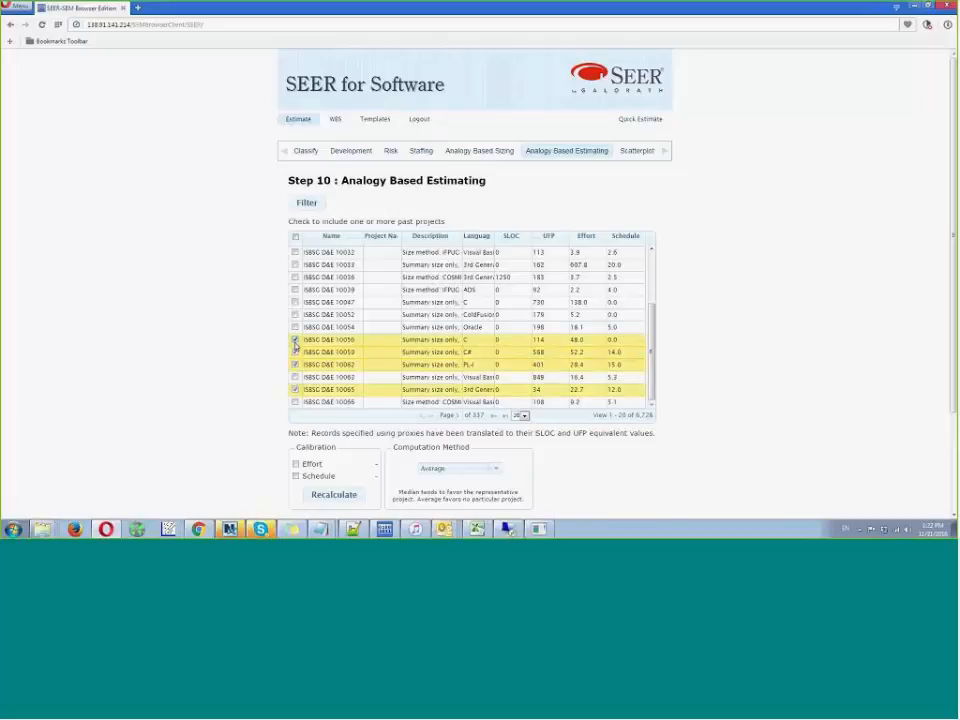
# - Enable both effort and schedule calibration and recalculate the calibration factors from the selected projects
pyautogui.click(295, 464)
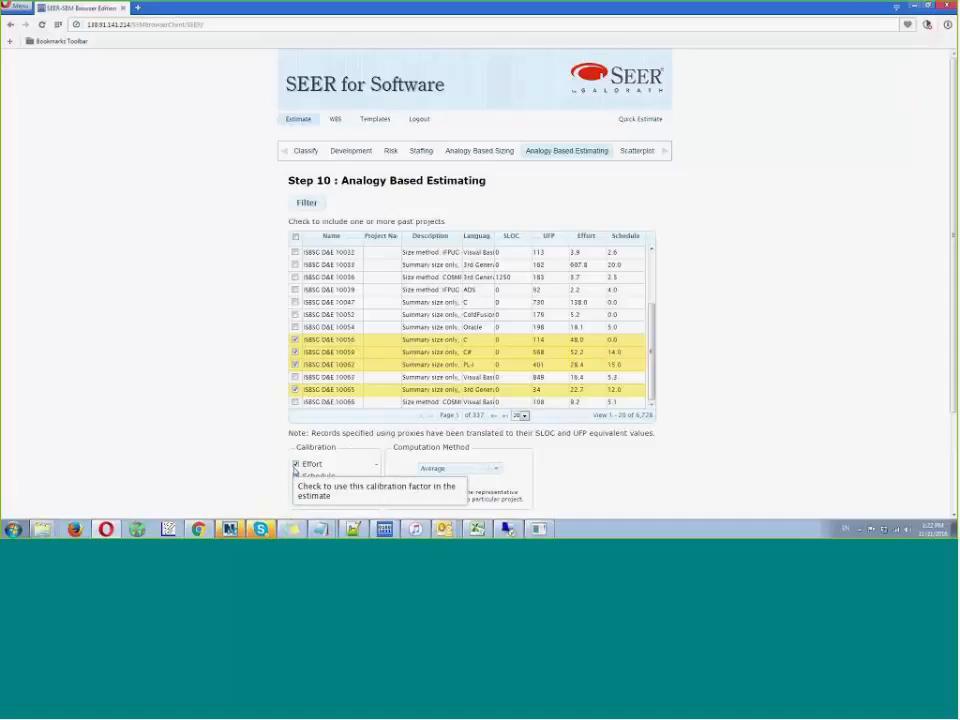
pyautogui.click(345, 495)
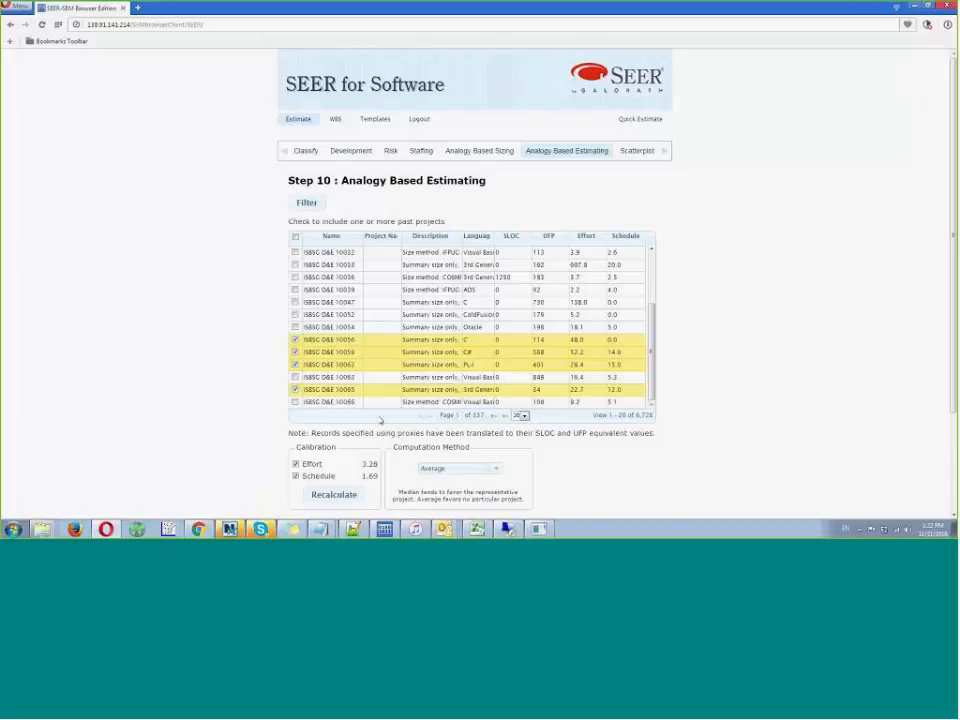
pyautogui.scroll(-1, 413, 482)
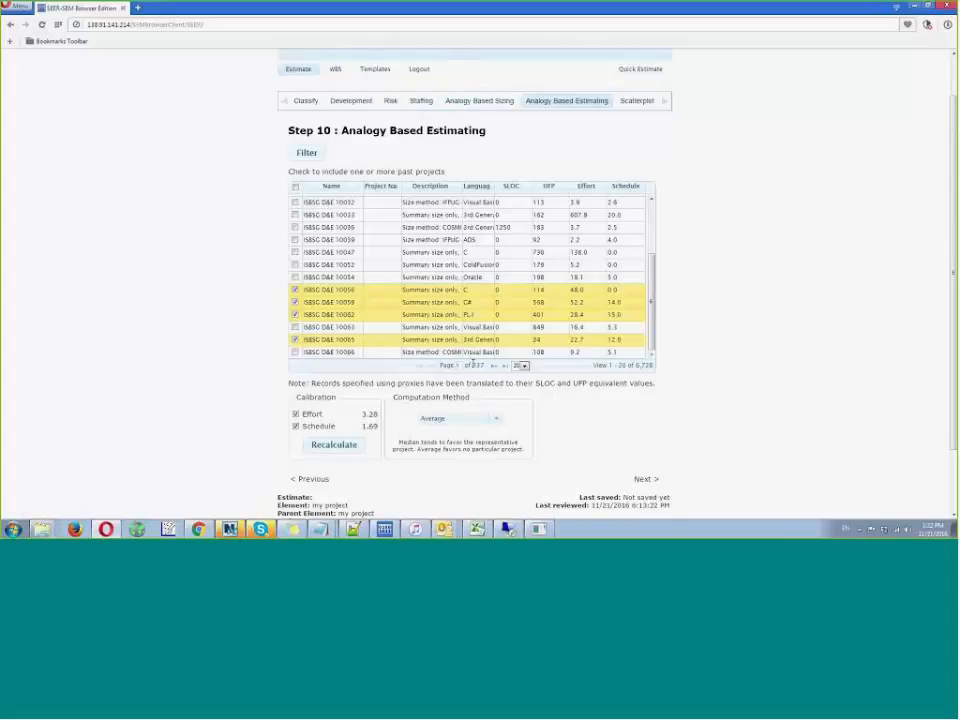
# - Continue to the Scatterplot step and examine where the current estimate lies among the past project records
pyautogui.click(637, 481)
pyautogui.click(460, 307)
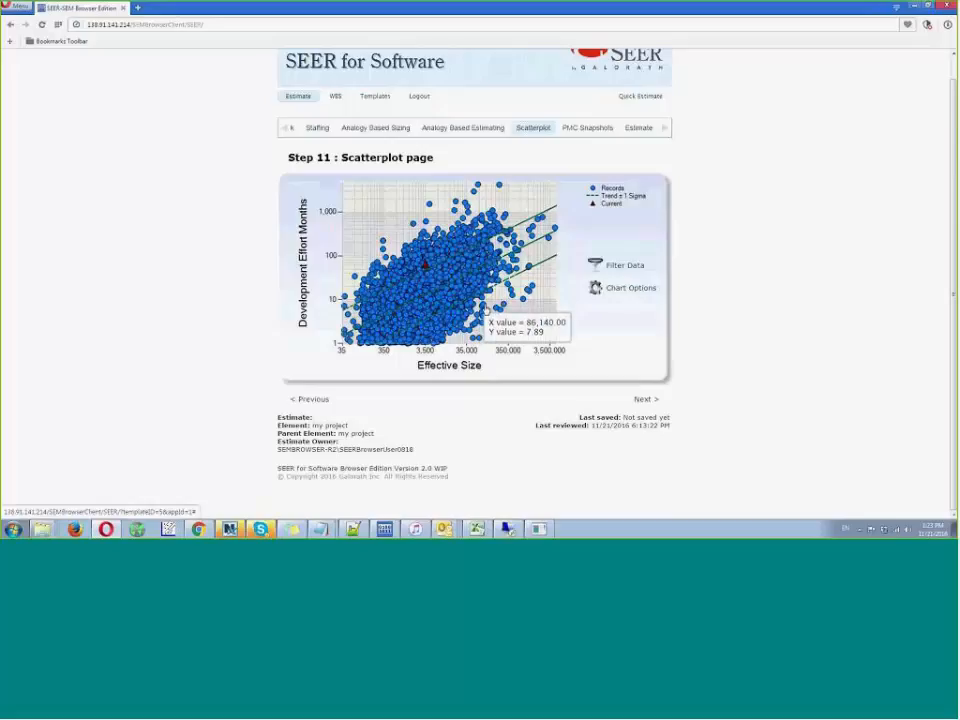
pyautogui.moveTo(428, 270)
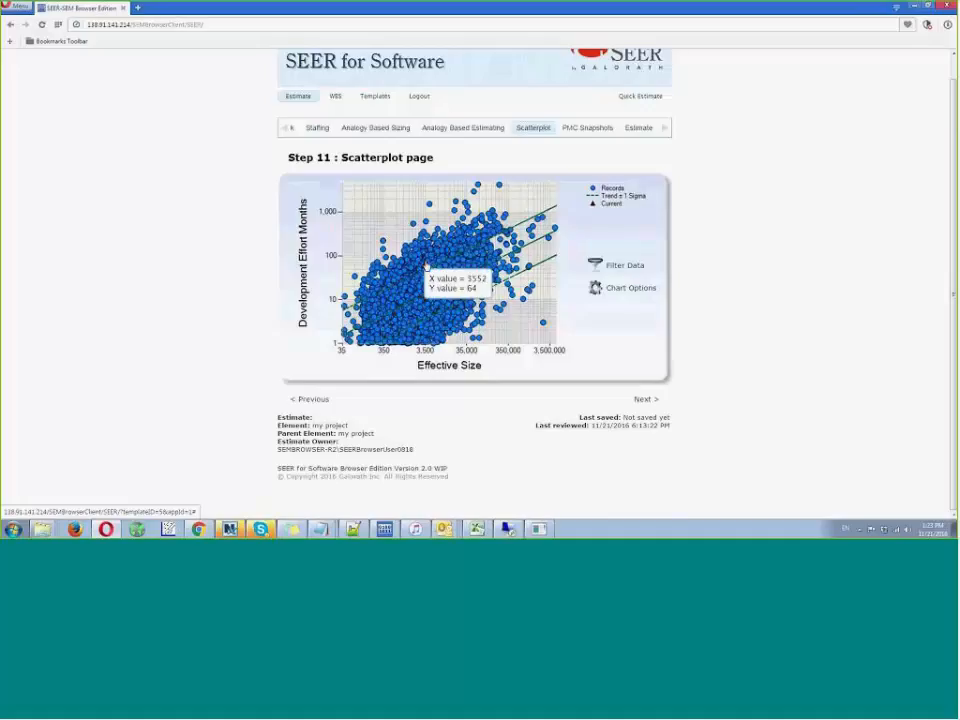
# - Filter the scatterplot records to the Business and non-Critical MIS platform type and the Catalog/Inventory Management application type
pyautogui.click(625, 268)
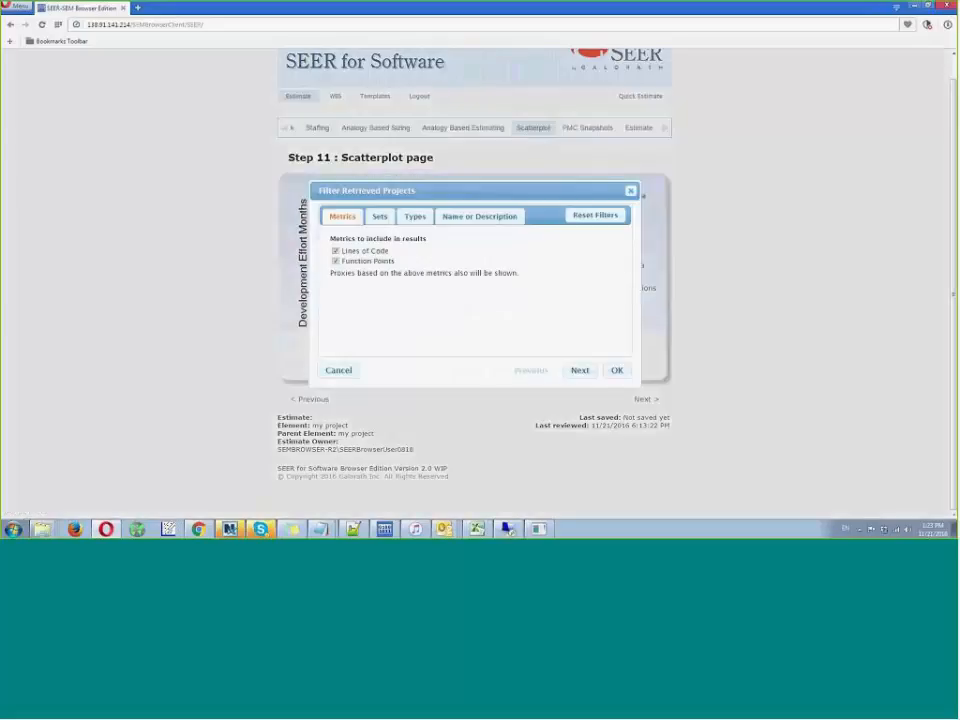
pyautogui.click(415, 216)
pyautogui.moveTo(412, 190); pyautogui.dragTo(492, 268)
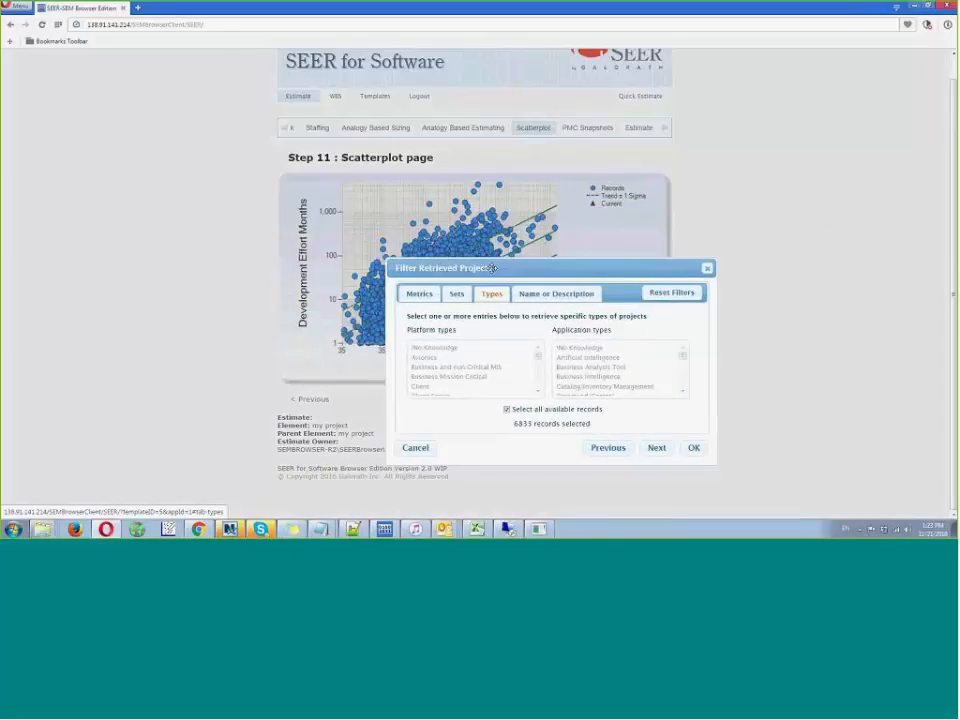
pyautogui.click(507, 409)
pyautogui.click(455, 390)
pyautogui.click(448, 368)
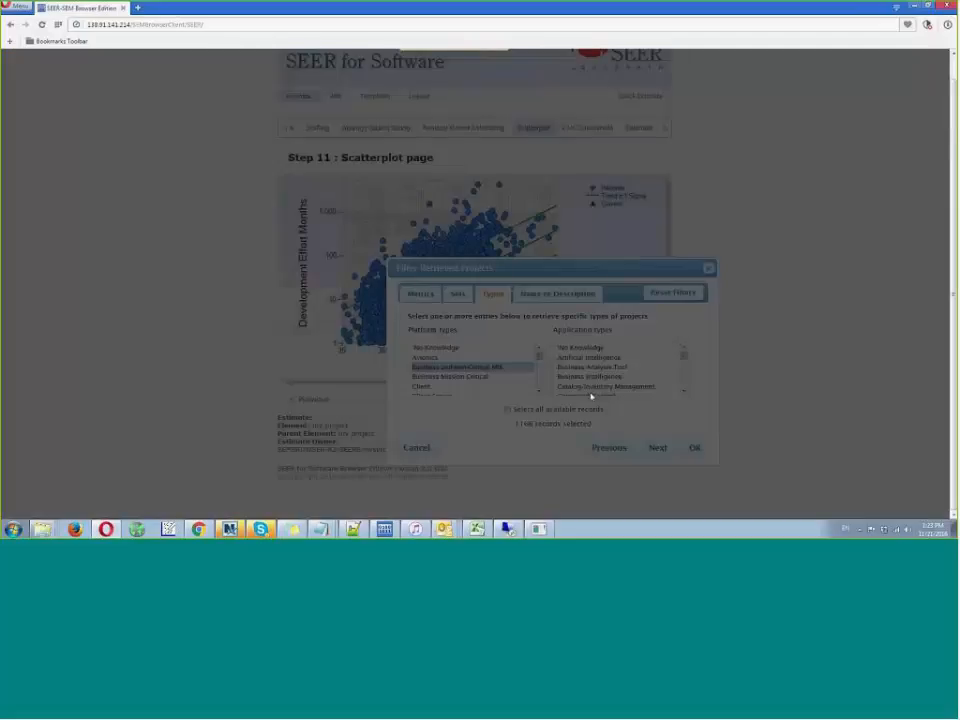
pyautogui.click(594, 387)
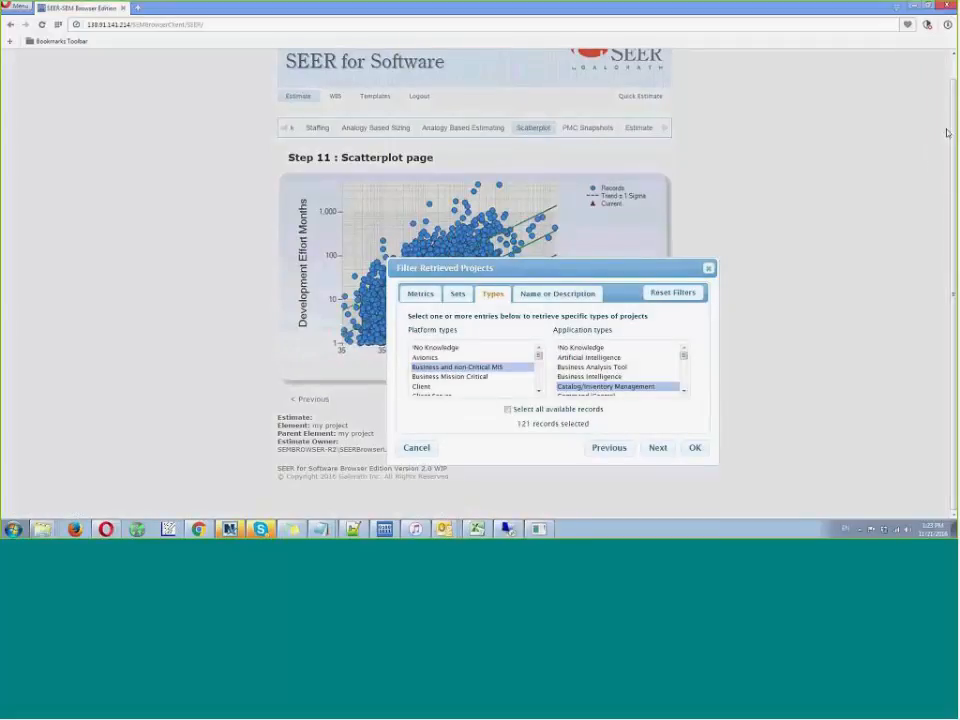
pyautogui.click(693, 449)
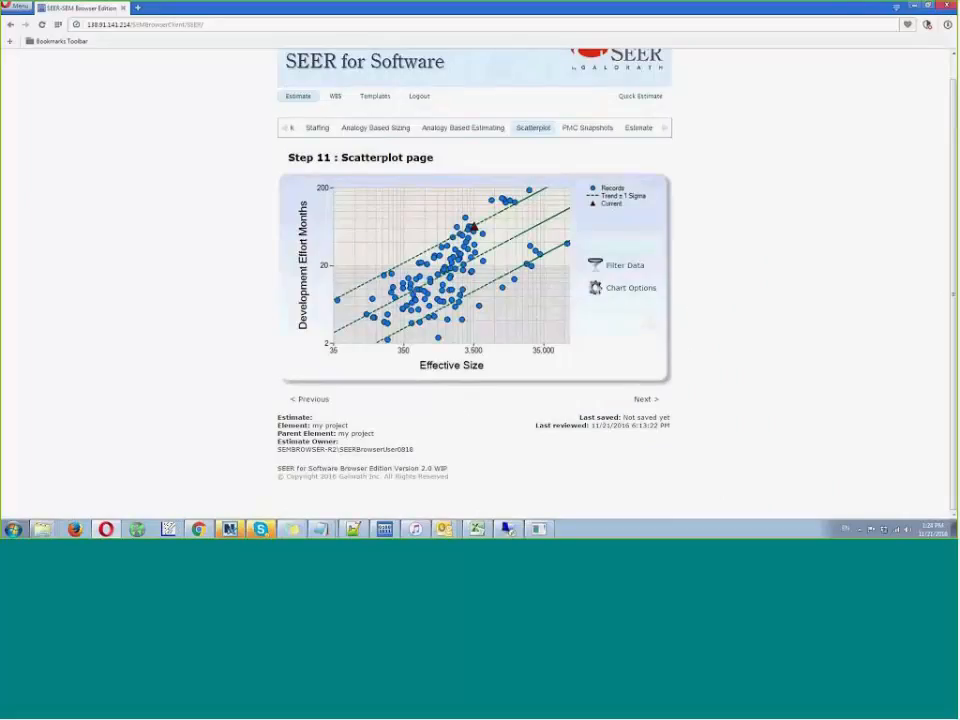
pyautogui.moveTo(474, 229)
# - Log out of SEER for Software without saving the estimate and return to the SEER application selection
pyautogui.click(420, 97)
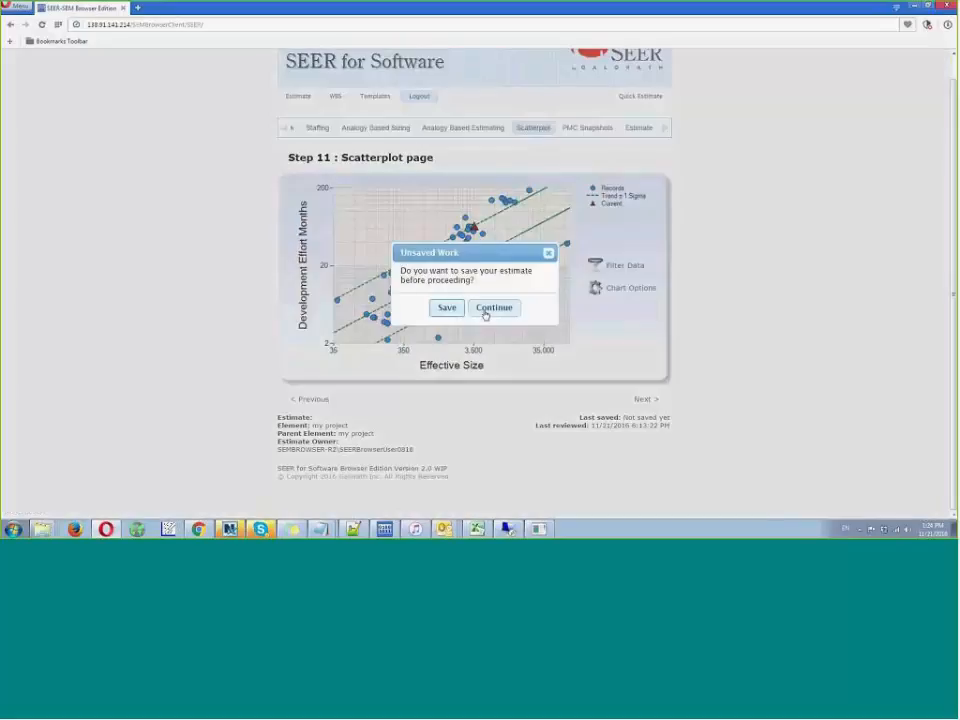
pyautogui.click(488, 310)
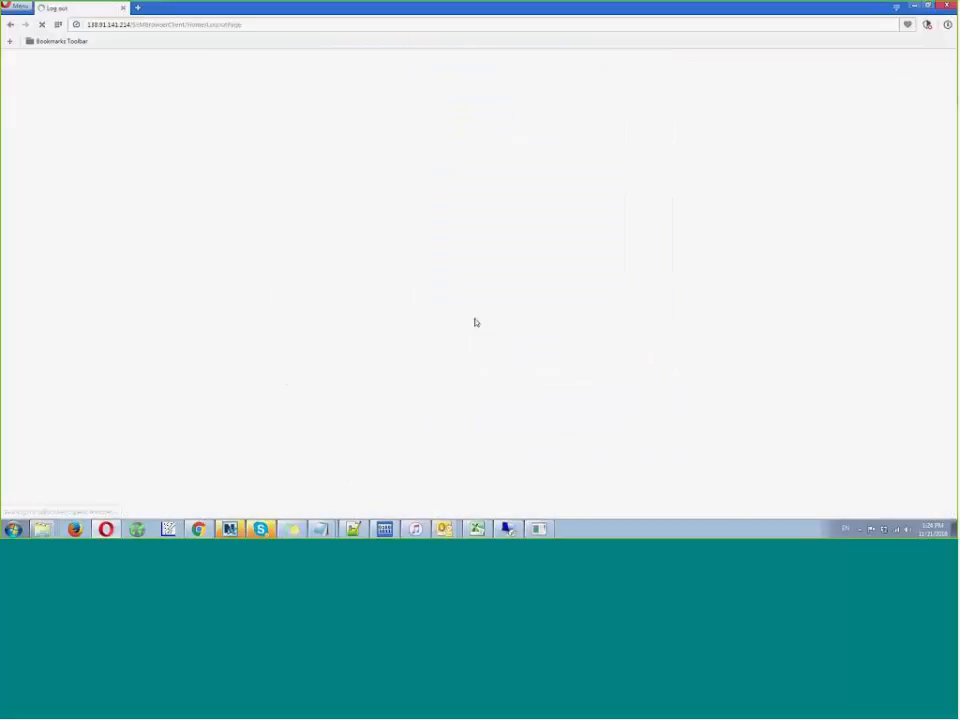
pyautogui.click(604, 147)
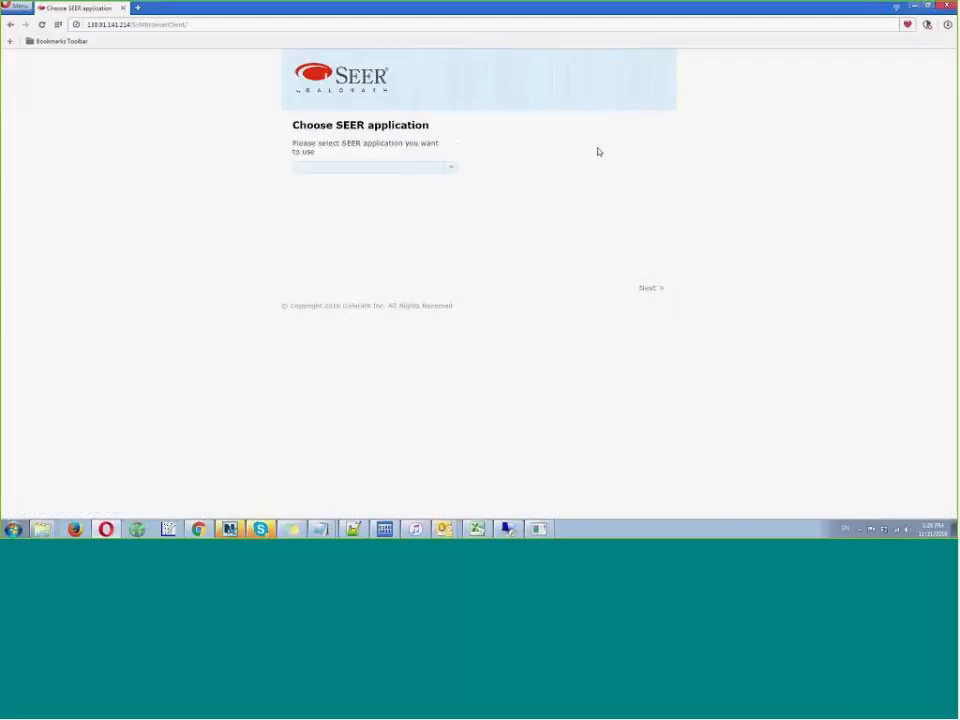
# - Start a new estimate in the SEER-IT application using the Complete Template
pyautogui.click(452, 167)
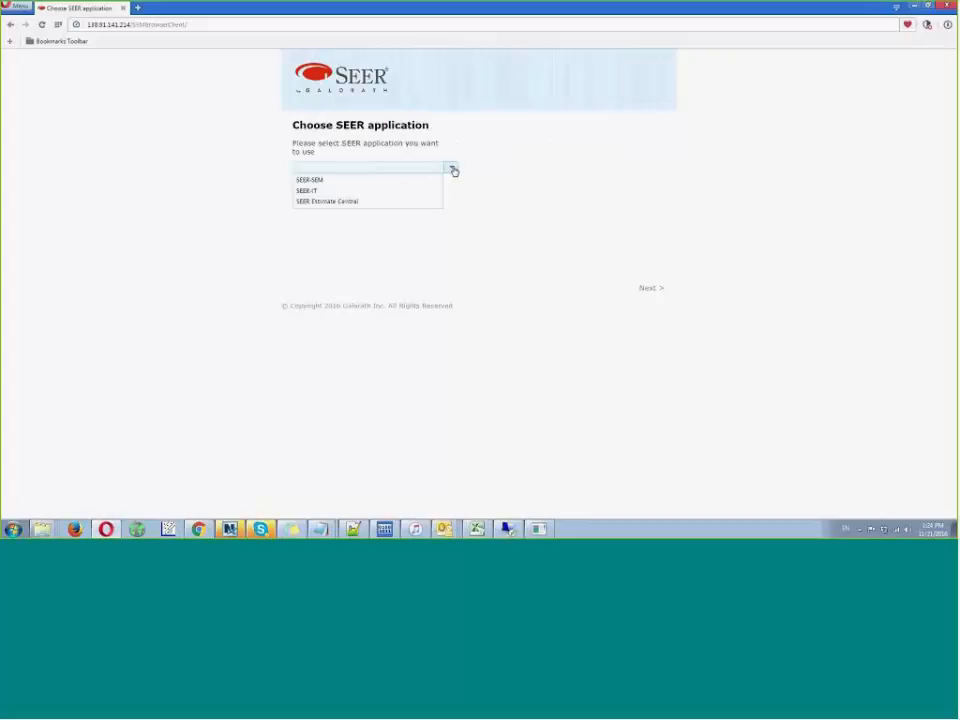
pyautogui.click(408, 191)
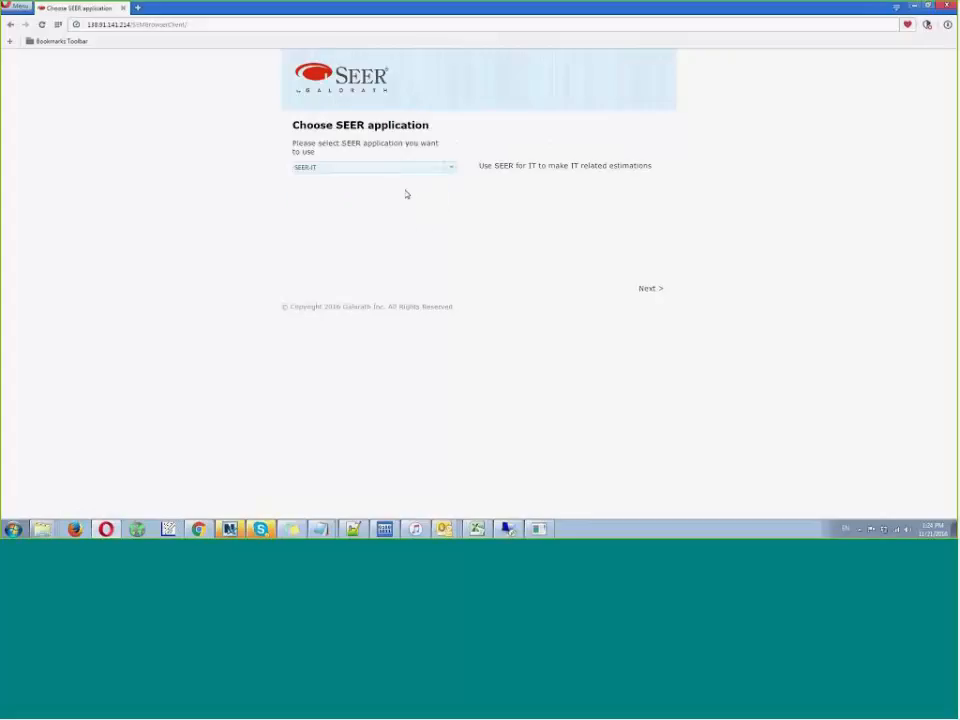
pyautogui.click(640, 294)
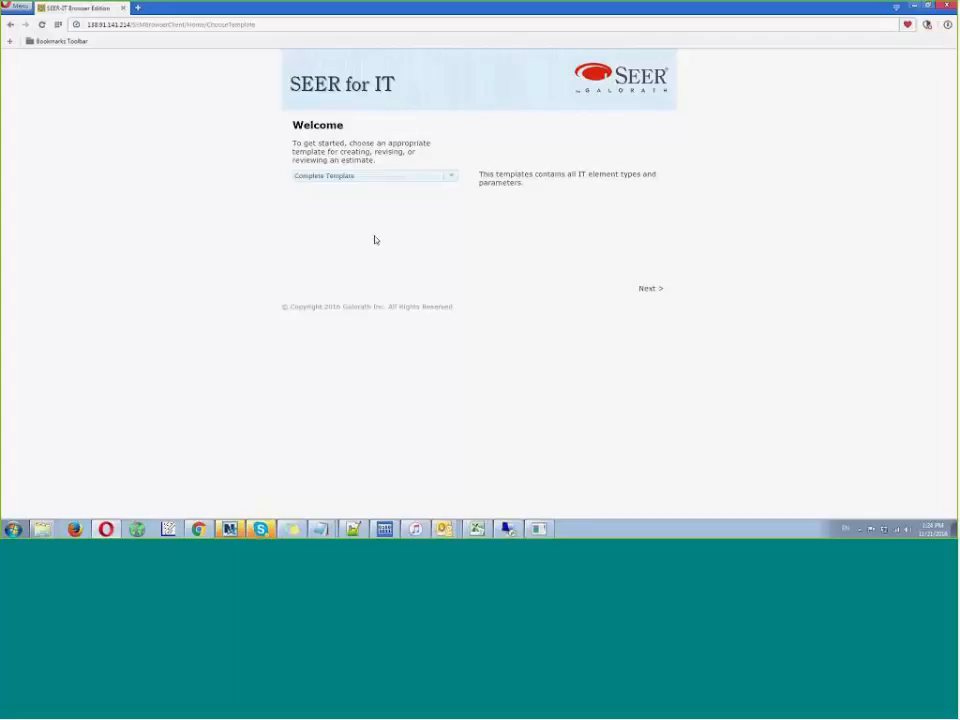
pyautogui.click(645, 291)
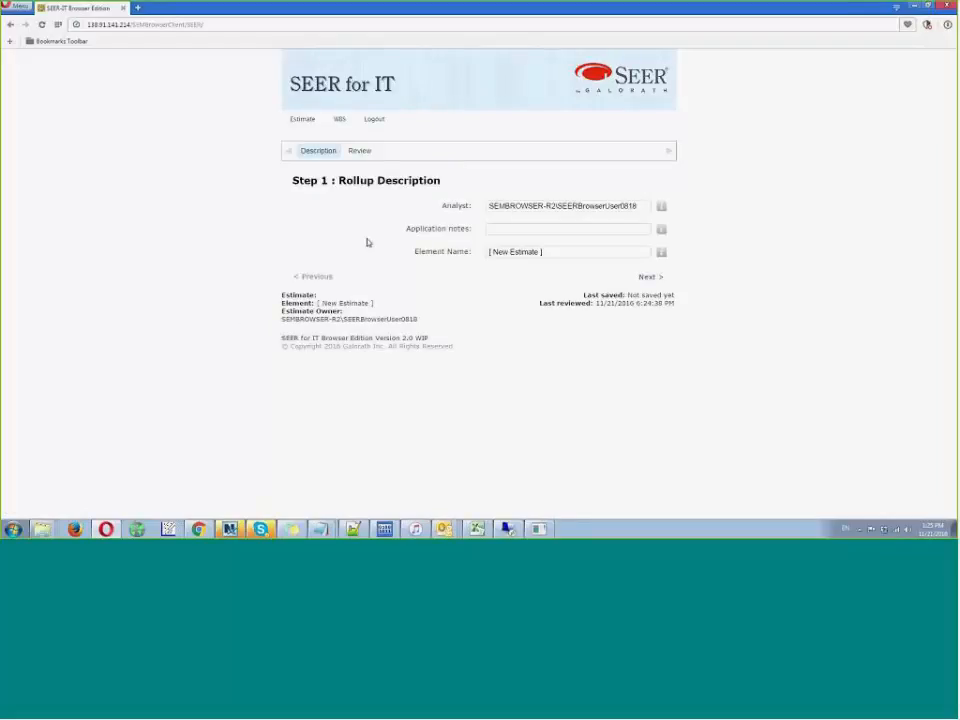
# - Show the work breakdown structure beside the estimate and insert a Purchased Hardware element
pyautogui.click(338, 121)
pyautogui.click(342, 132)
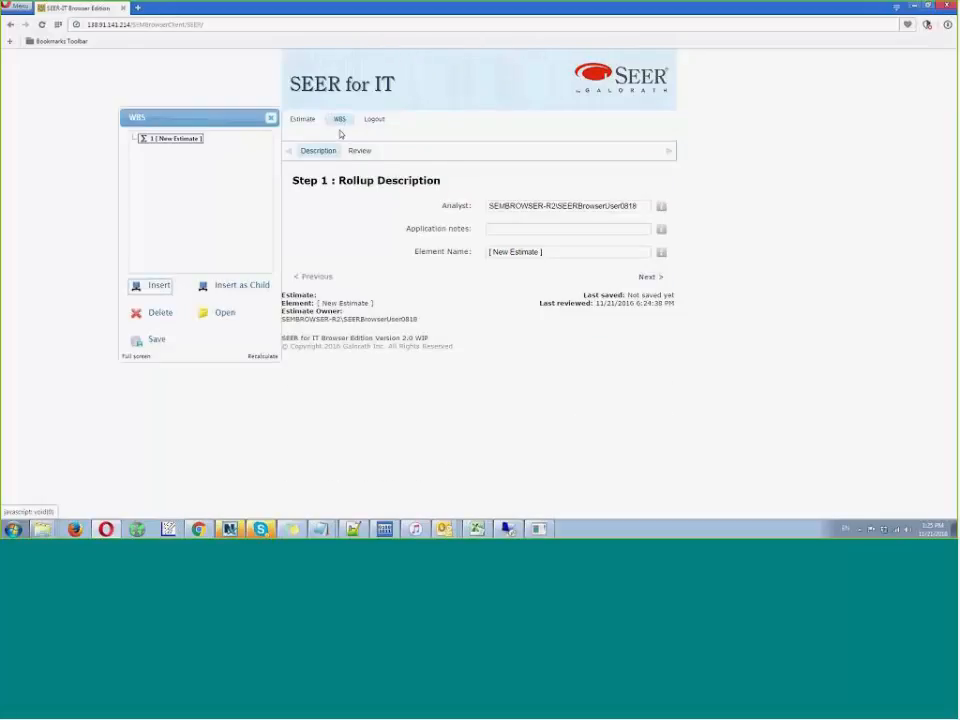
pyautogui.moveTo(192, 141); pyautogui.dragTo(214, 148)
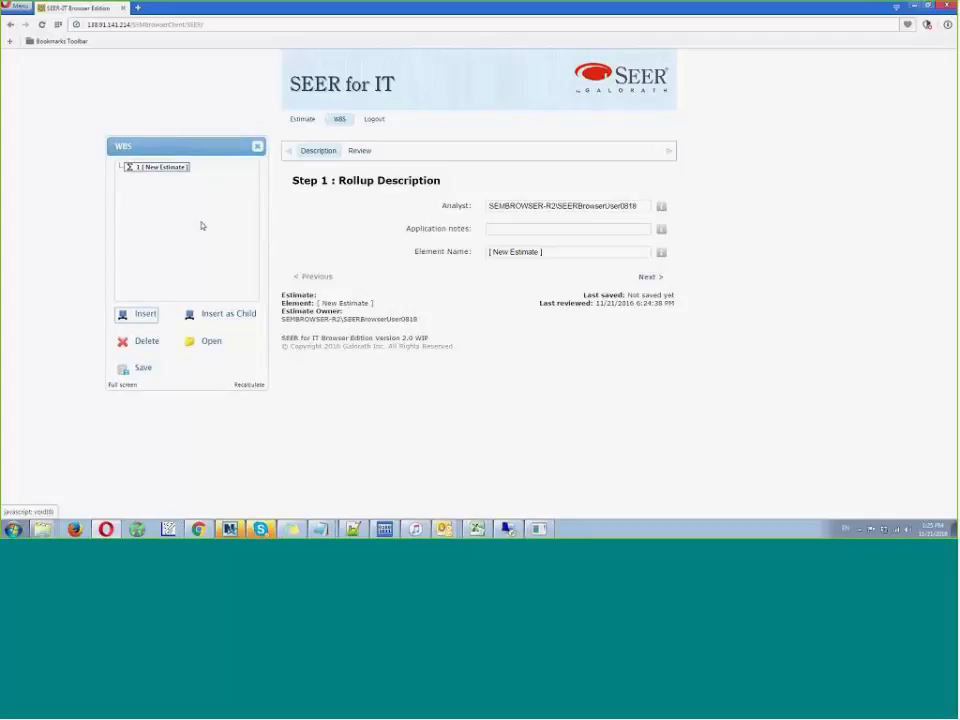
pyautogui.click(143, 316)
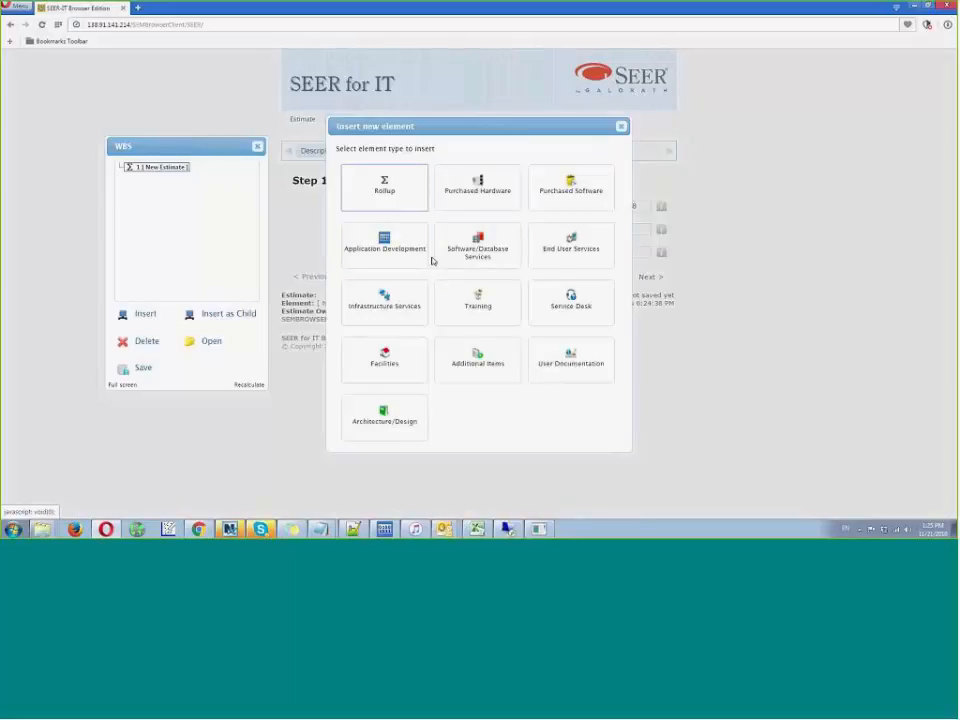
pyautogui.click(488, 192)
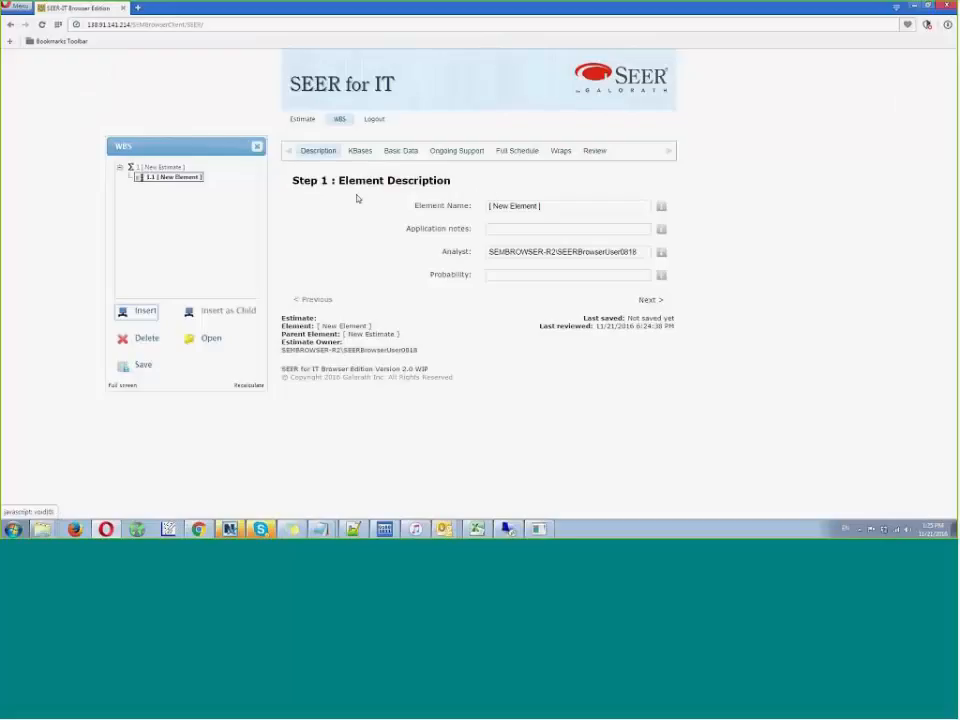
# - Review the hardware element's Basic Data, Ongoing Support and Full Schedule parameters
pyautogui.click(399, 152)
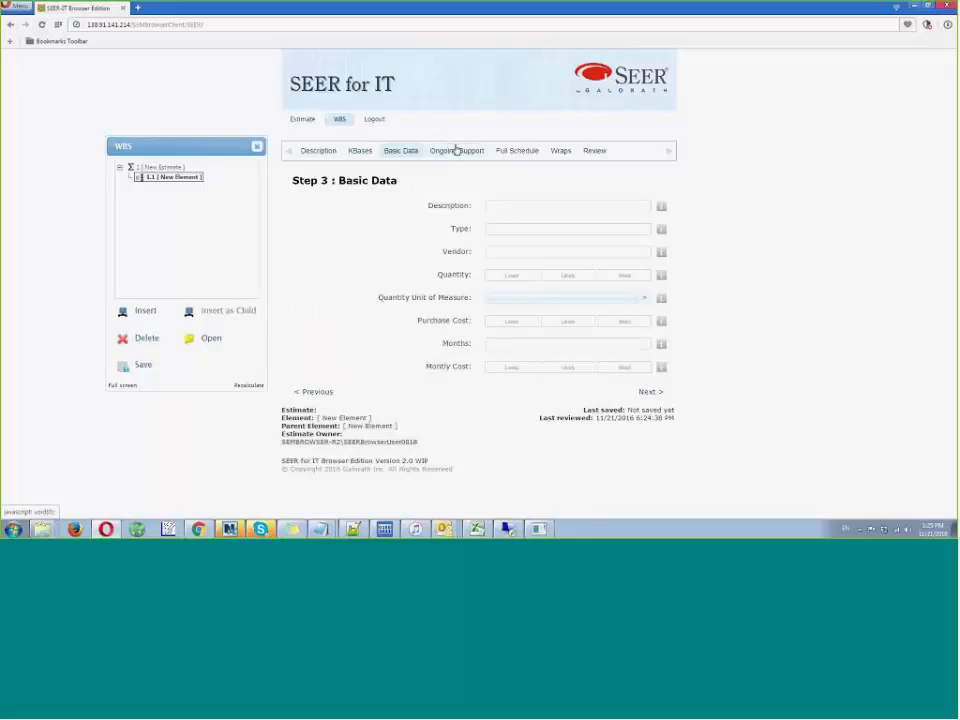
pyautogui.click(456, 151)
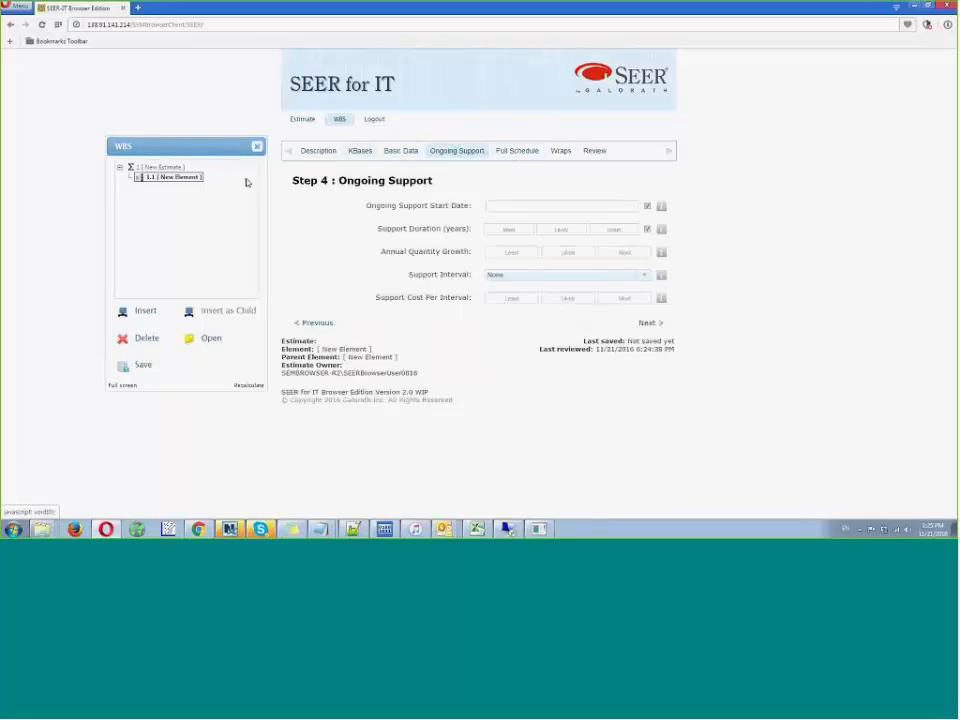
pyautogui.click(502, 152)
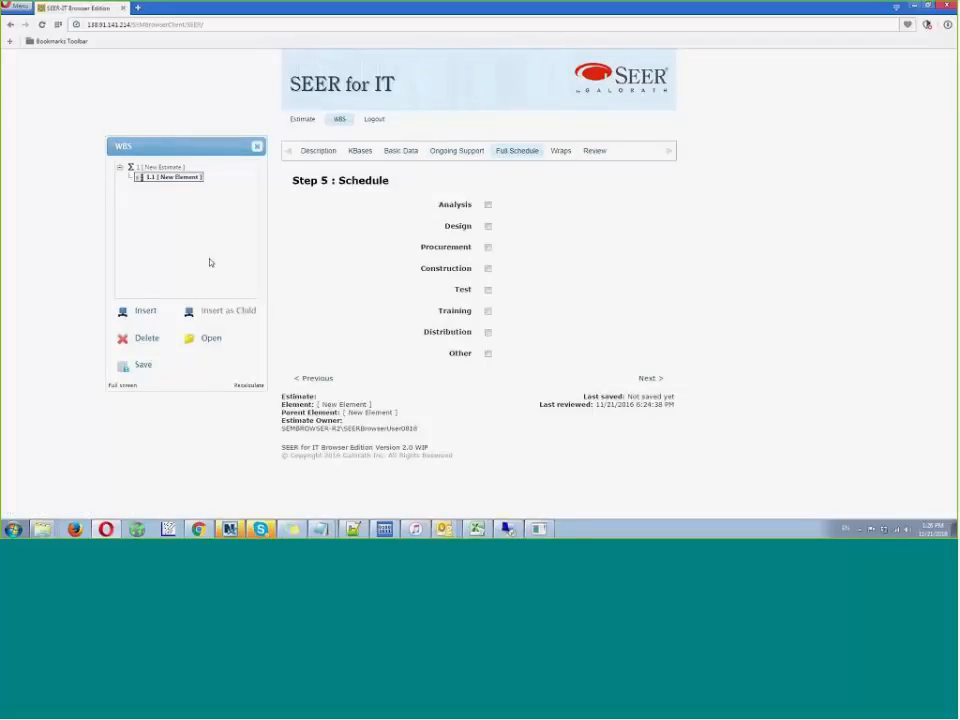
# - Insert an Infrastructure Services element into the work breakdown structure and look over its list of estimation steps
pyautogui.click(145, 312)
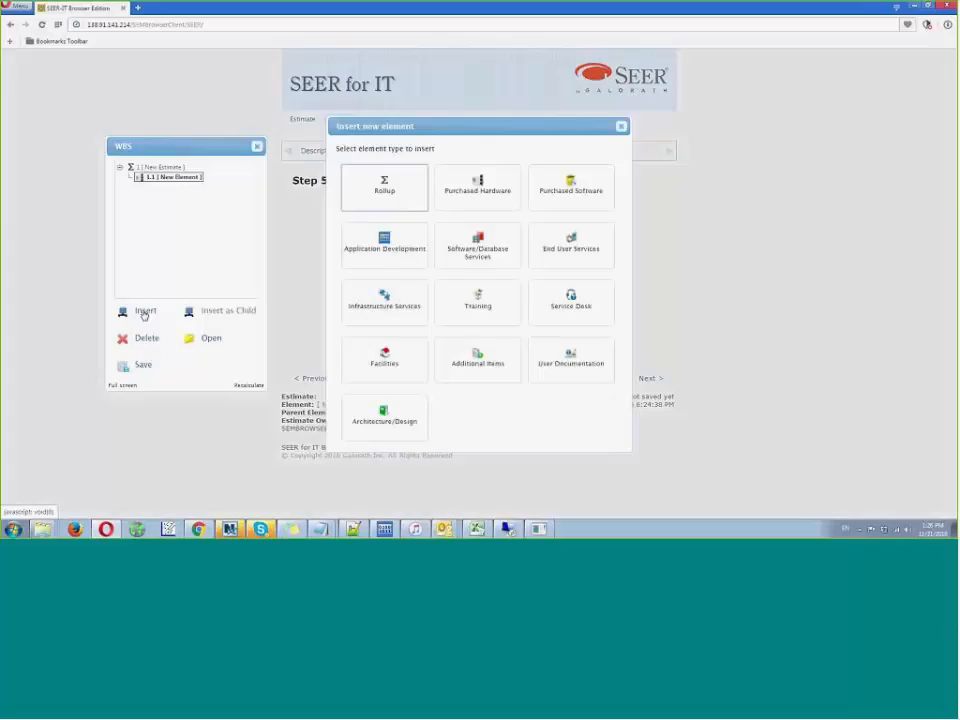
pyautogui.click(393, 303)
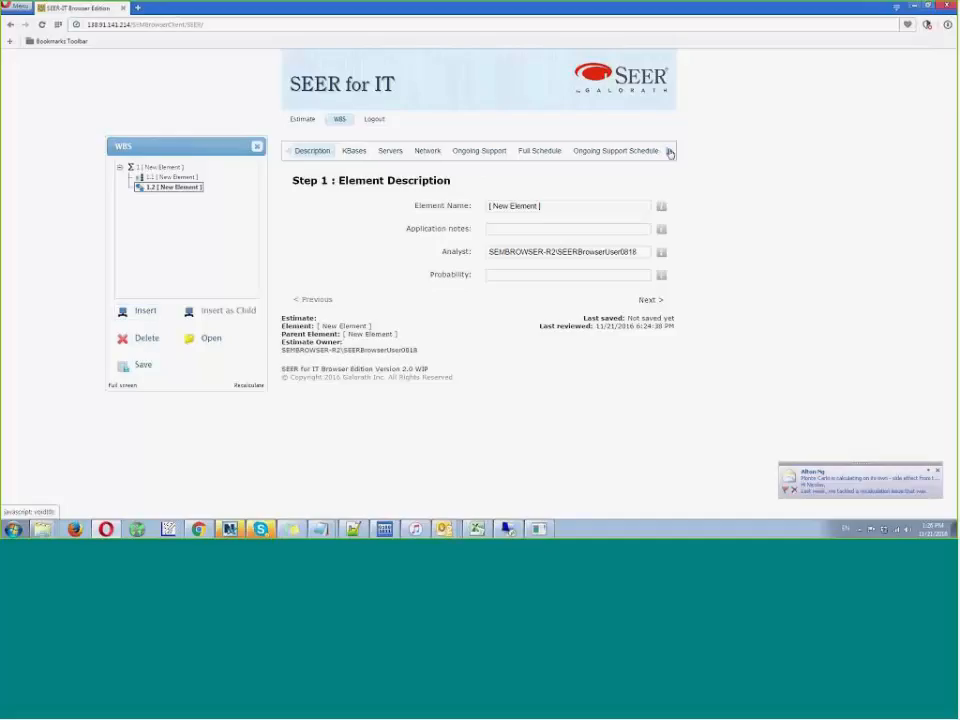
pyautogui.click(669, 152)
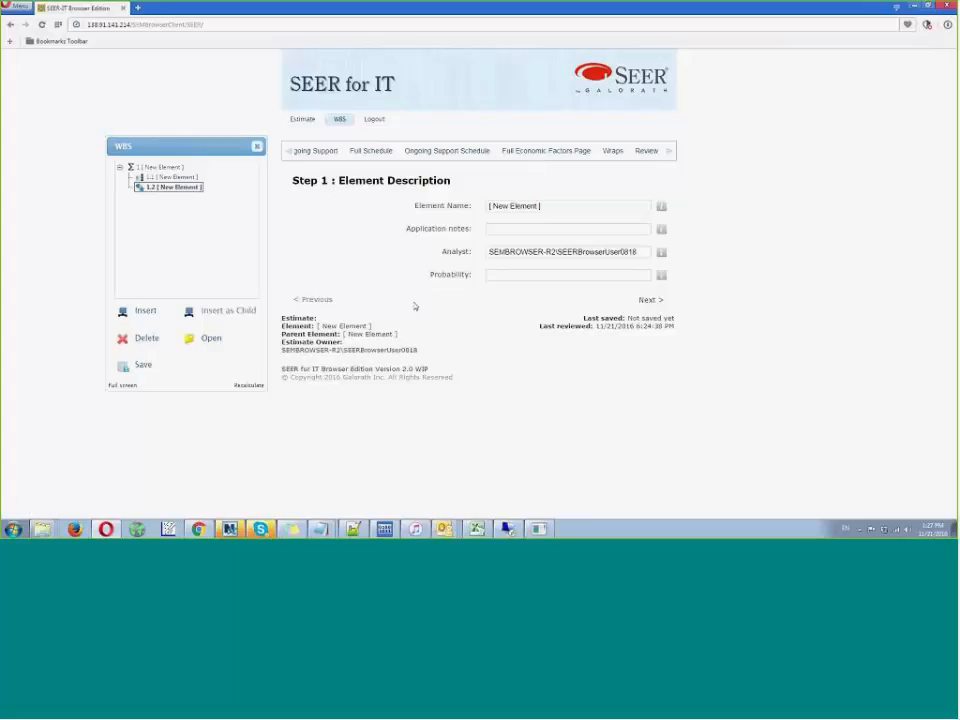
# - Log out of SEER for IT without saving the new estimate and go back to choosing a SEER application
pyautogui.click(376, 120)
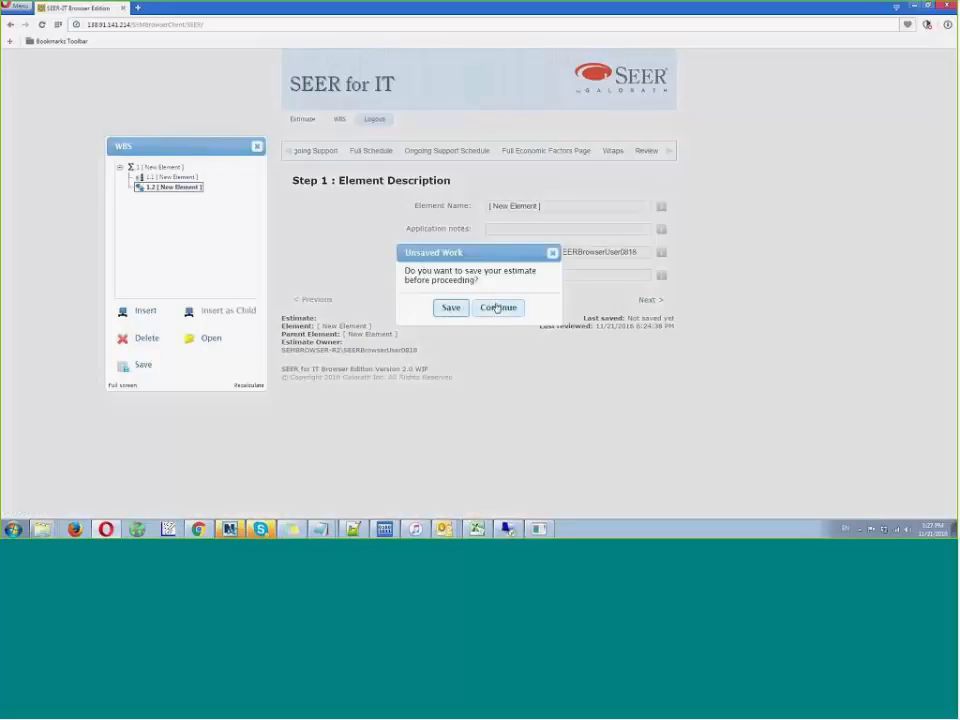
pyautogui.click(493, 307)
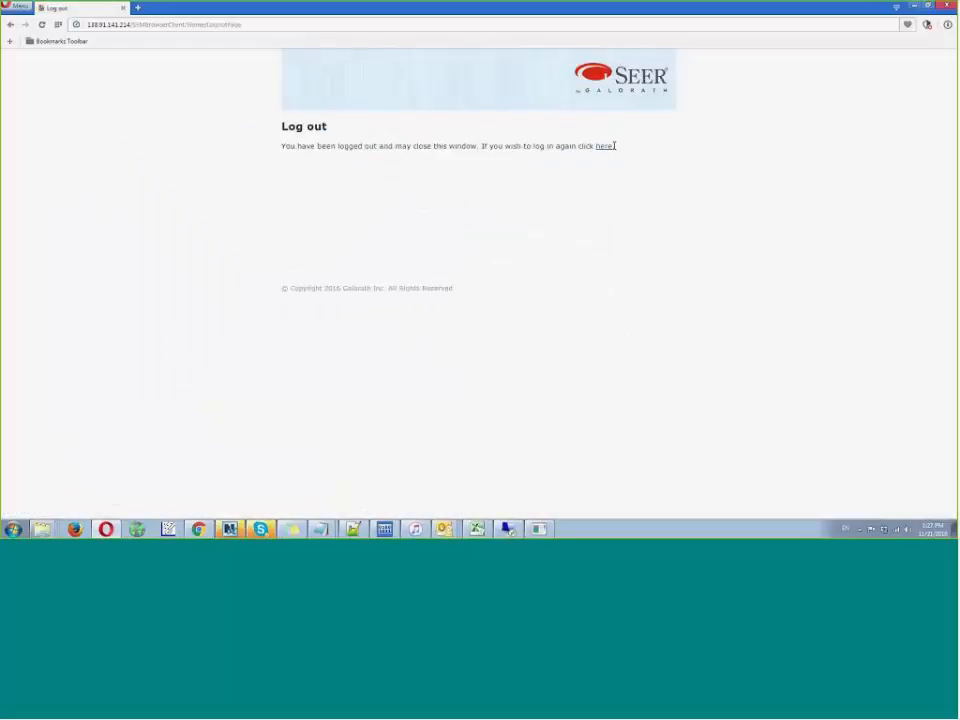
pyautogui.click(605, 147)
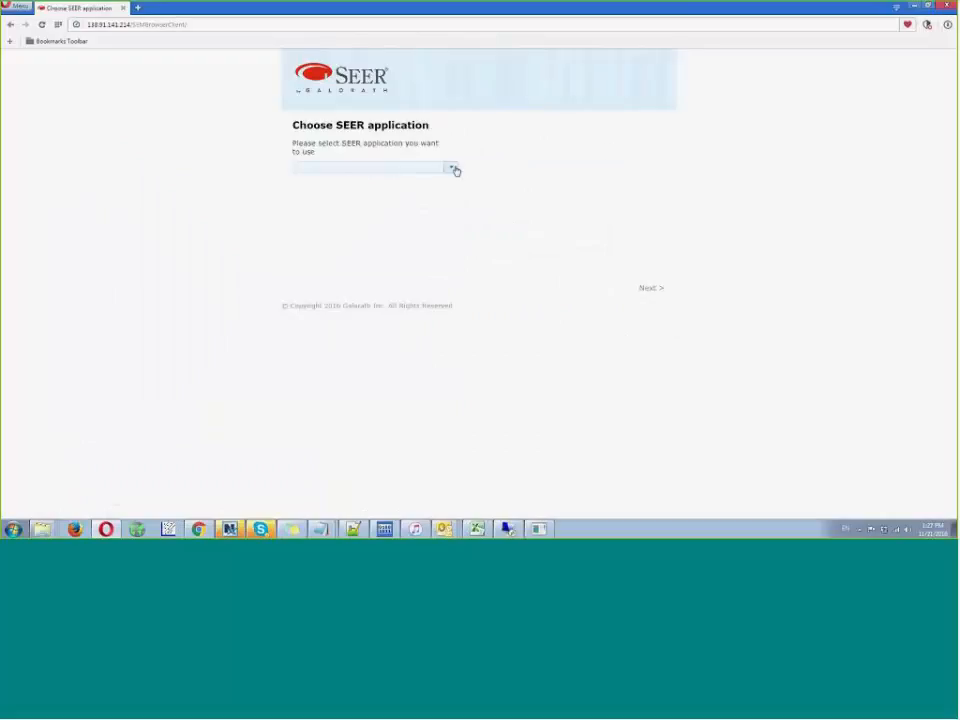
# - Choose SEER Estimate Central as the application and open its estimate portfolio
pyautogui.click(454, 169)
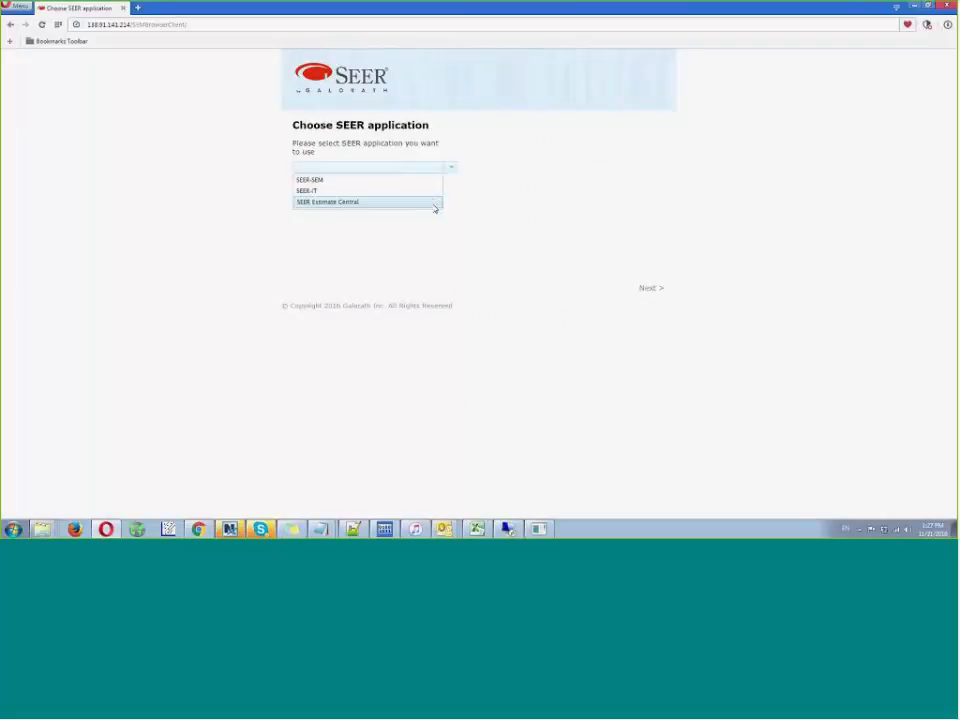
pyautogui.click(434, 203)
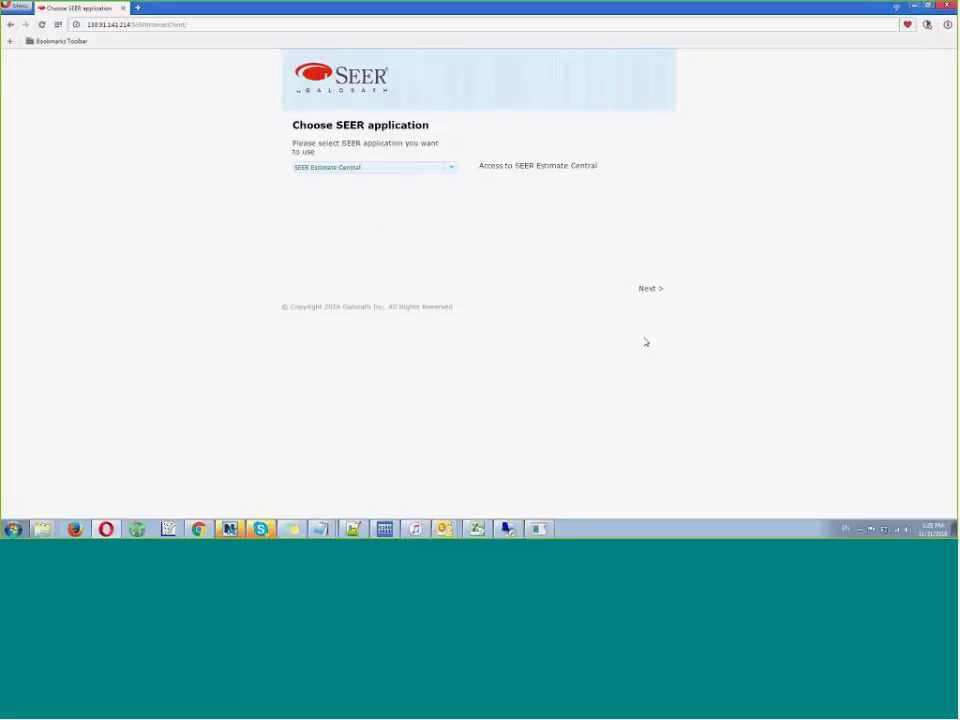
pyautogui.click(648, 291)
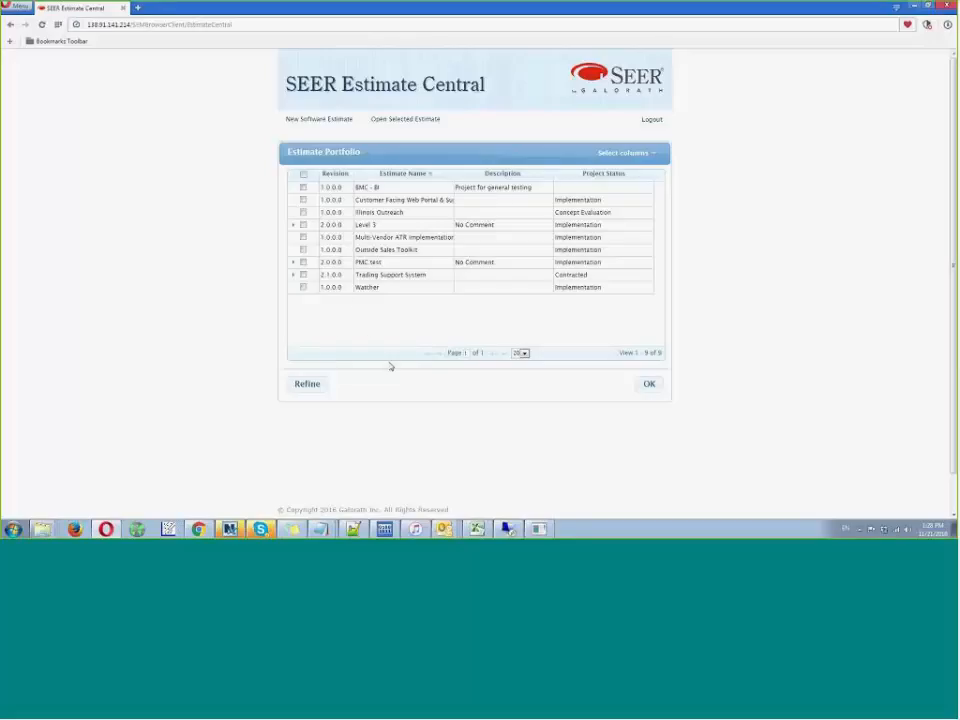
# - Expand the Trading Support System revisions, select all projects without earlier versions, and chart the portfolio's cost by date
pyautogui.click(294, 274)
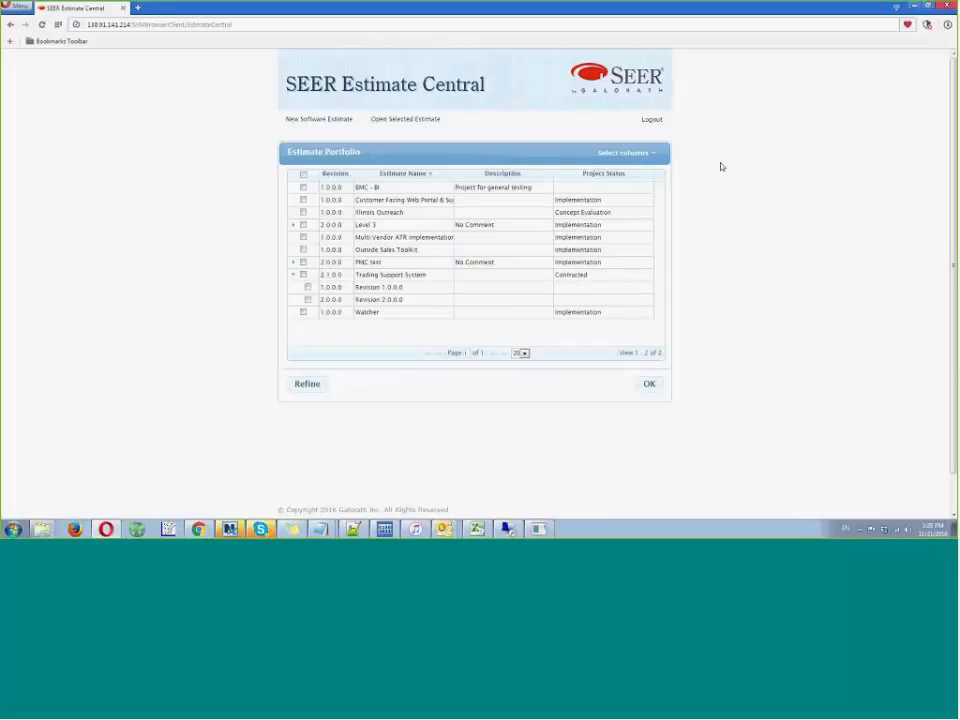
pyautogui.click(303, 175)
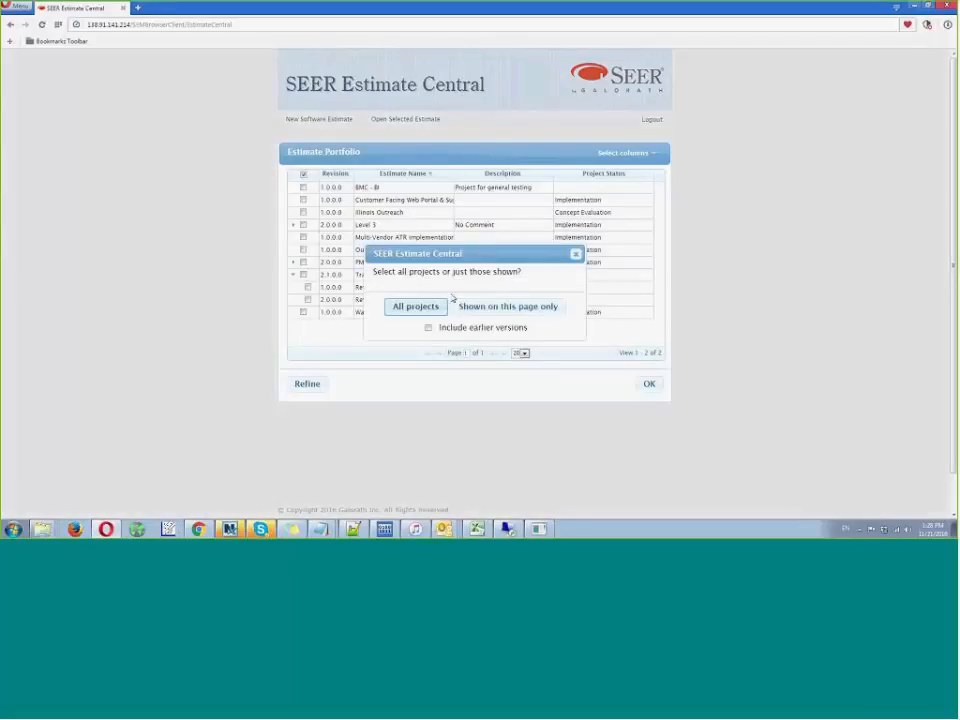
pyautogui.click(421, 306)
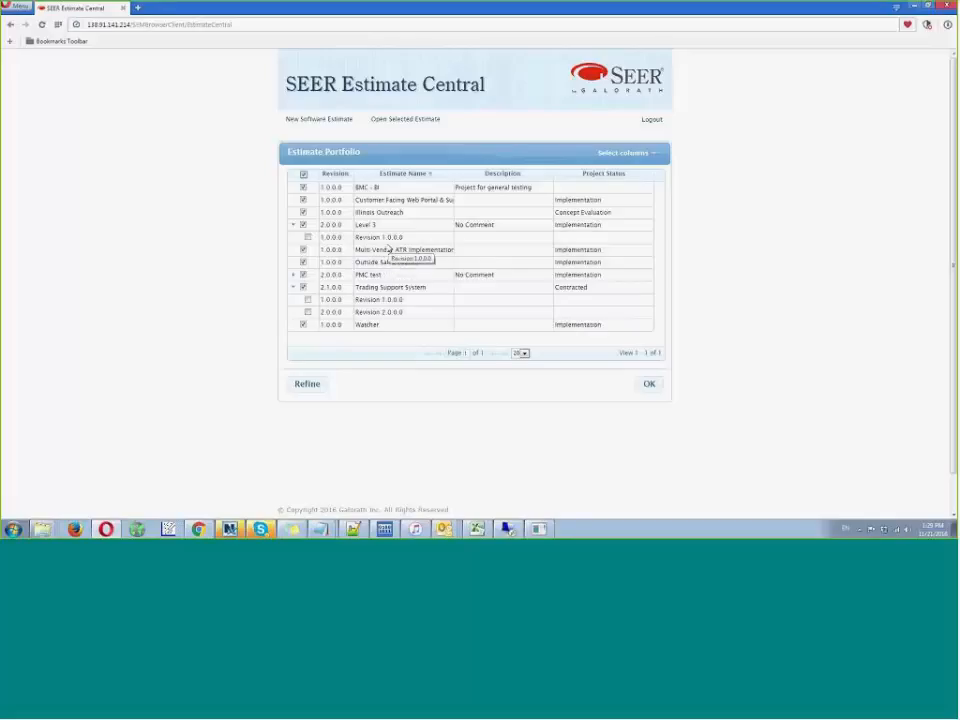
pyautogui.click(647, 385)
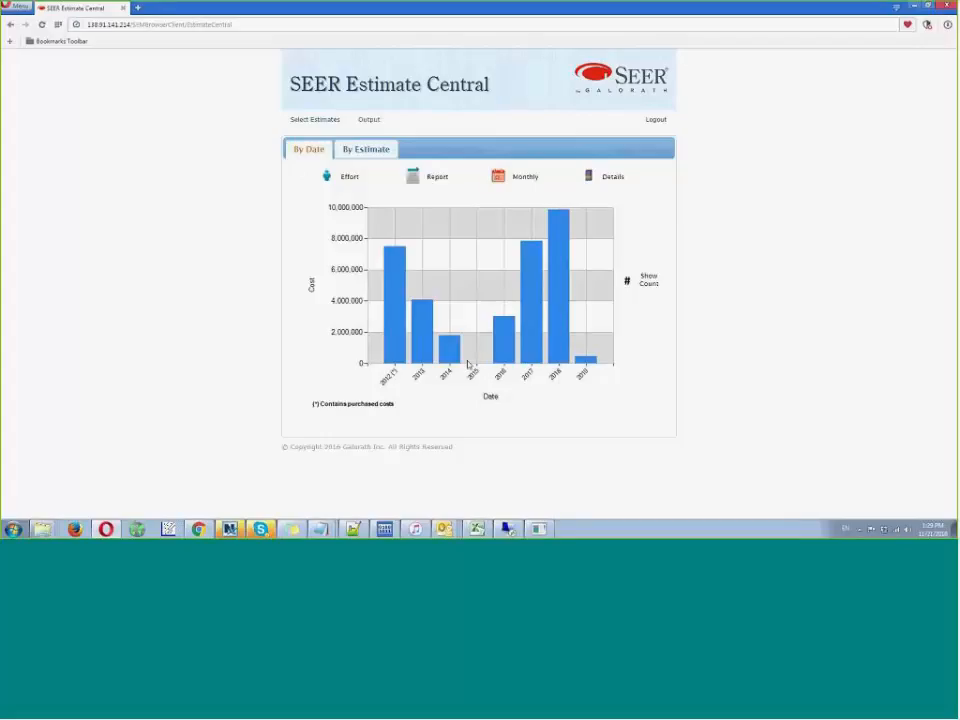
pyautogui.moveTo(464, 366)
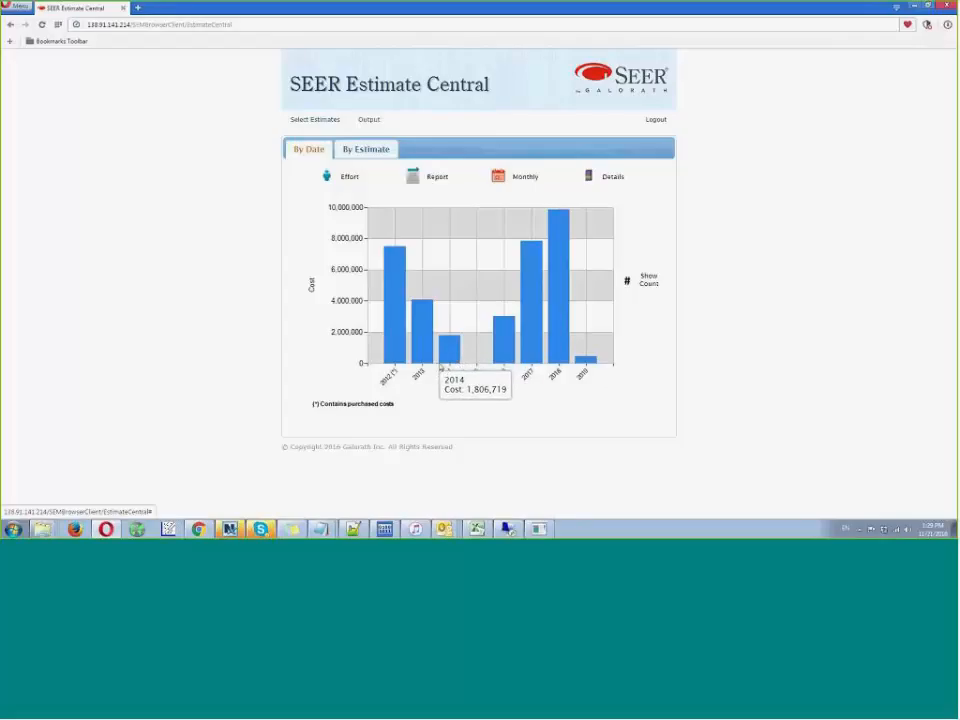
# - Check the yearly costs, return to the estimate portfolio, and add the Date Approved and Project Code columns to its table
pyautogui.moveTo(430, 369)
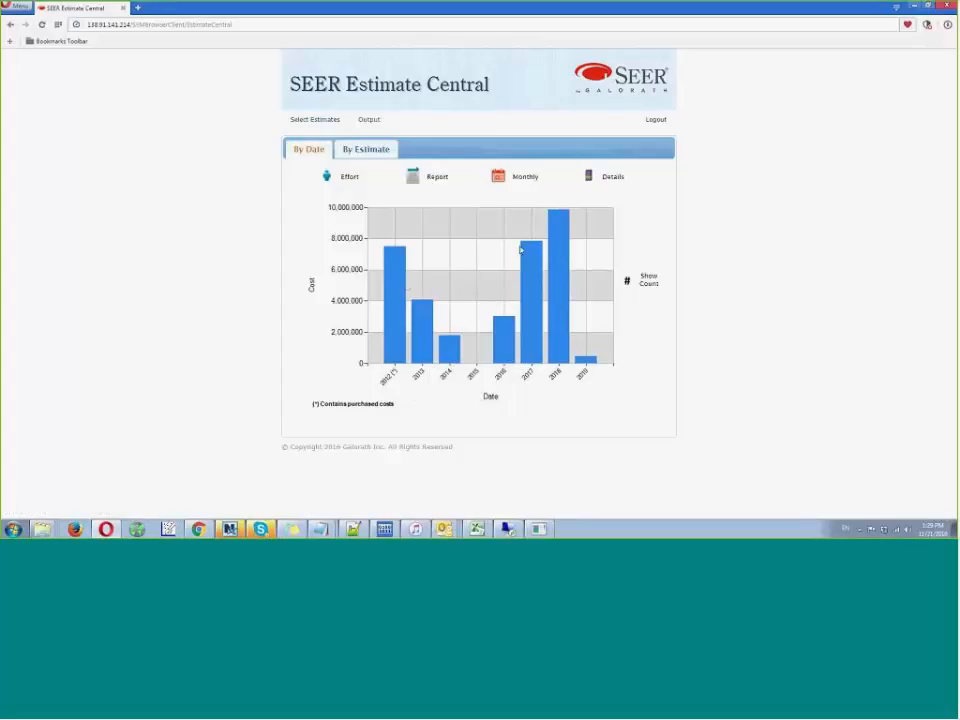
pyautogui.moveTo(539, 247)
pyautogui.moveTo(582, 363)
pyautogui.click(314, 121)
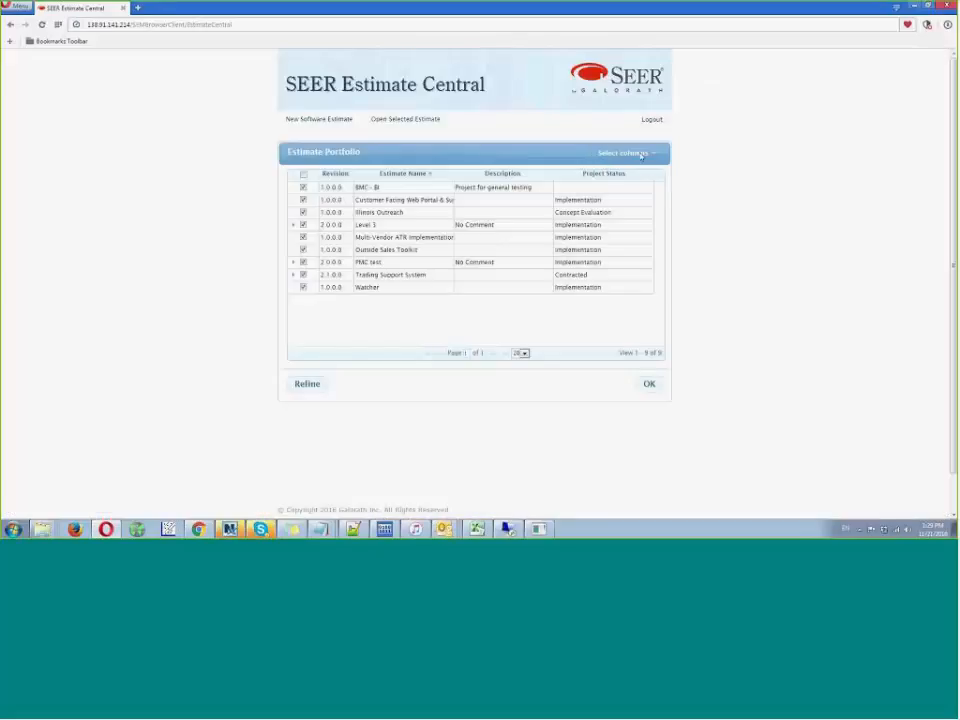
pyautogui.click(640, 153)
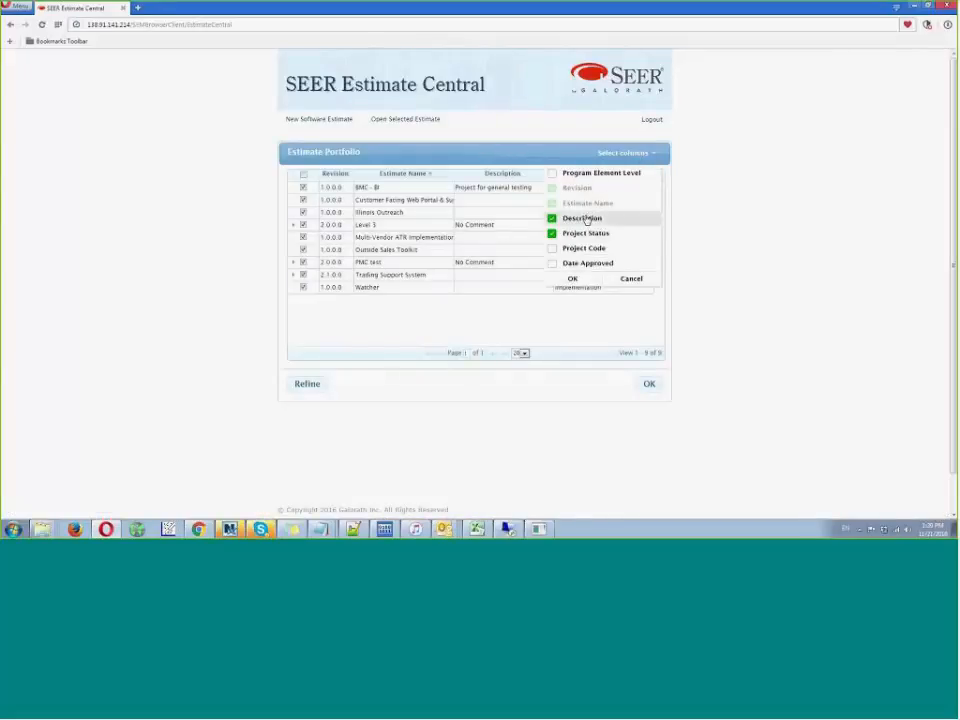
pyautogui.click(553, 264)
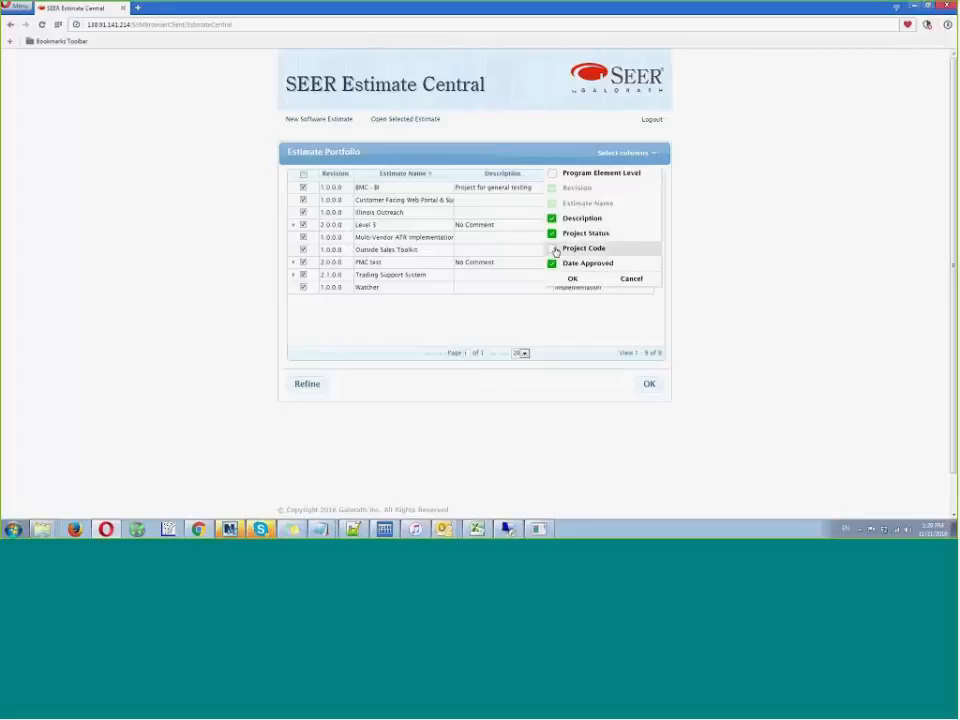
pyautogui.click(553, 250)
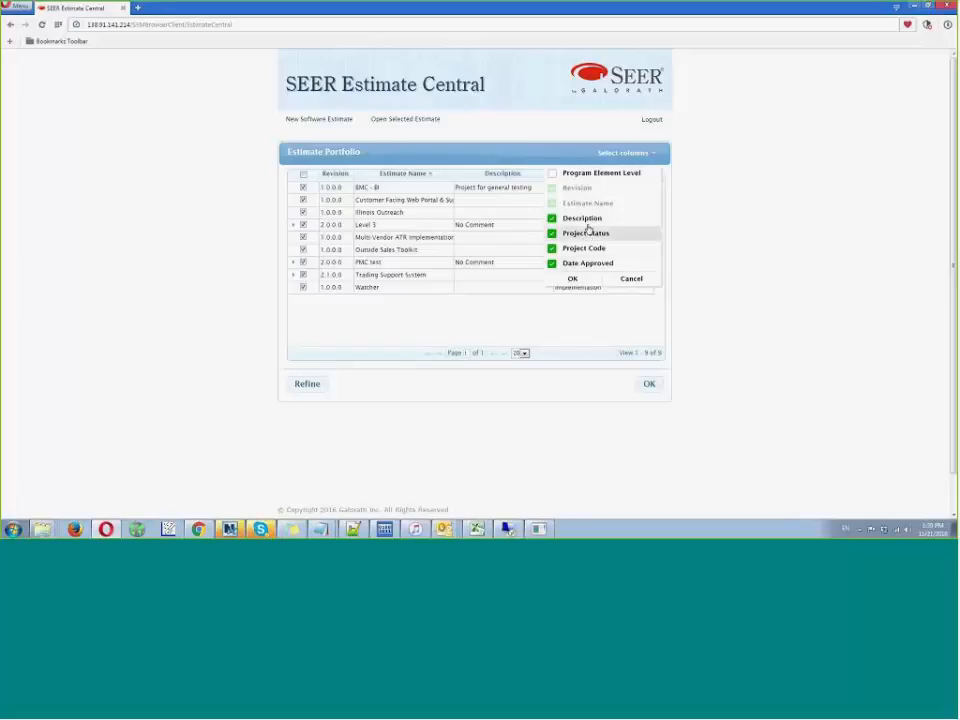
pyautogui.click(573, 279)
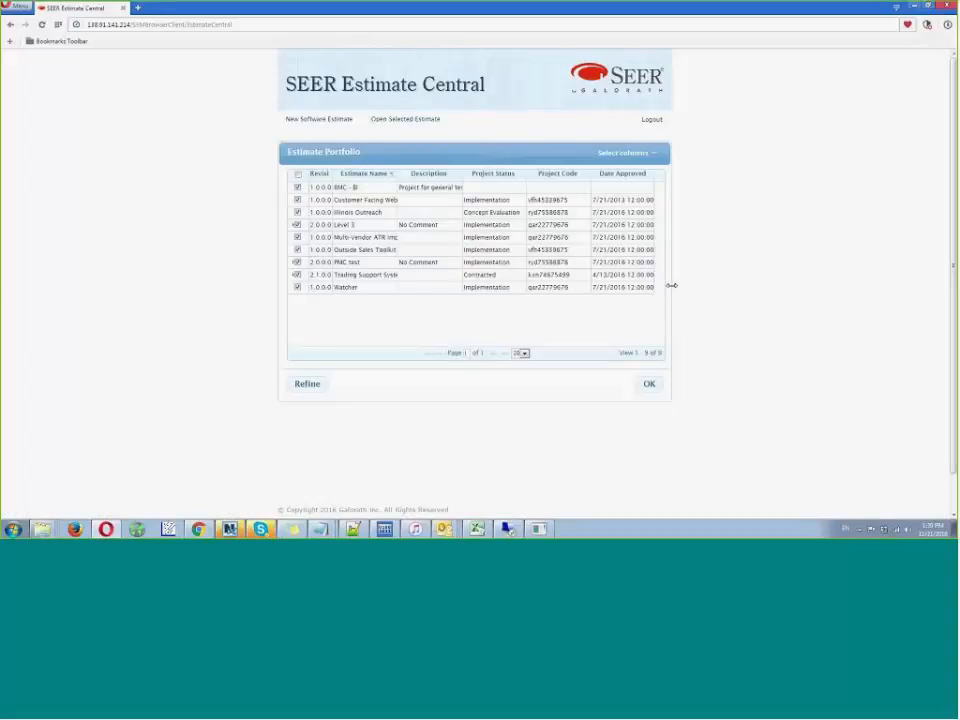
# - Widen the Estimate Portfolio table on both sides and sort the estimates by Project Status
pyautogui.moveTo(671, 285); pyautogui.dragTo(857, 291)
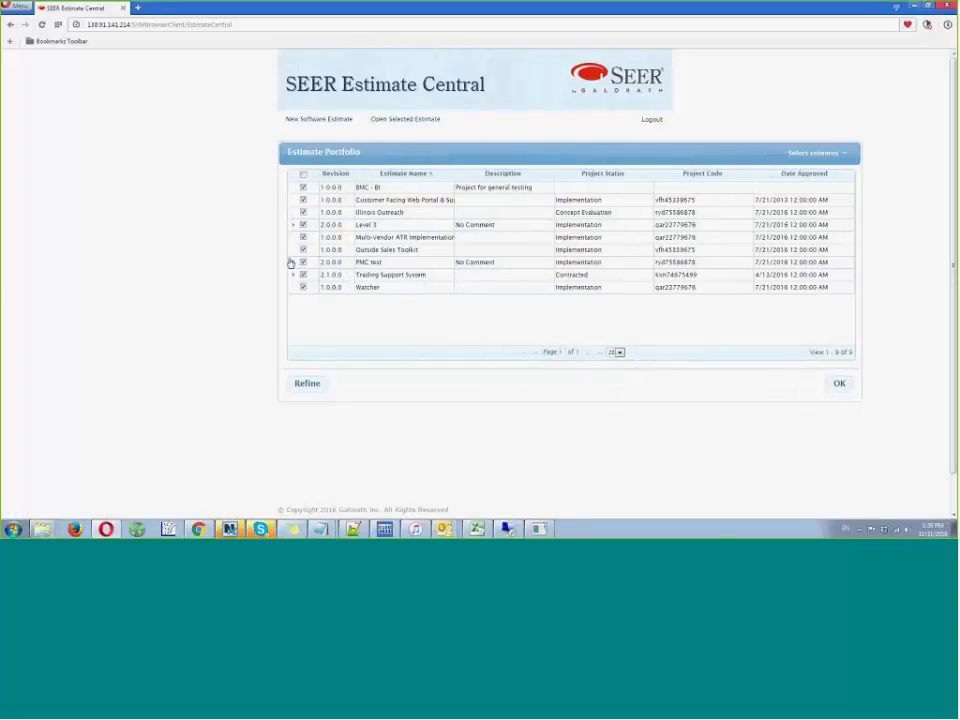
pyautogui.moveTo(278, 259); pyautogui.dragTo(135, 237)
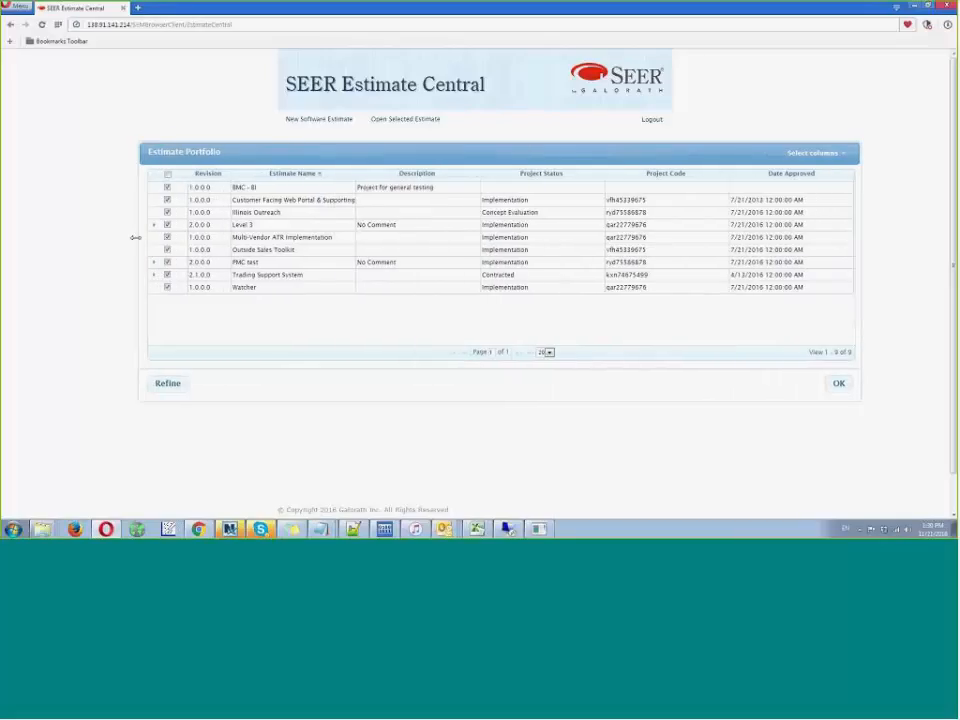
pyautogui.click(529, 176)
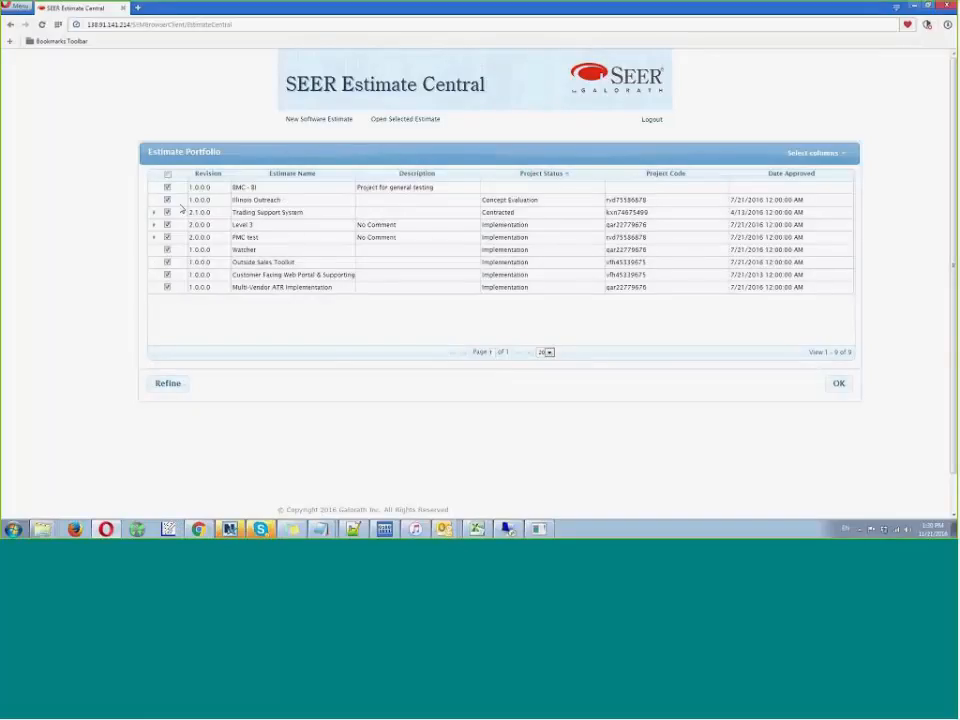
# - Limit the selection to Illinois Outreach and all projects with Implementation status, and chart their cost by date
pyautogui.click(167, 174)
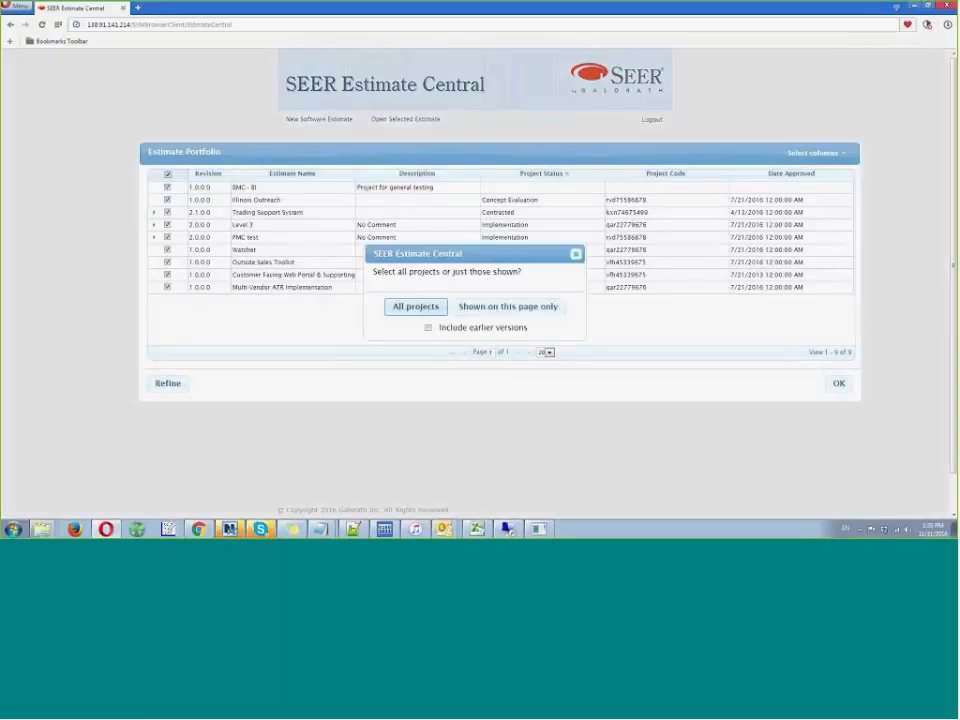
pyautogui.click(415, 306)
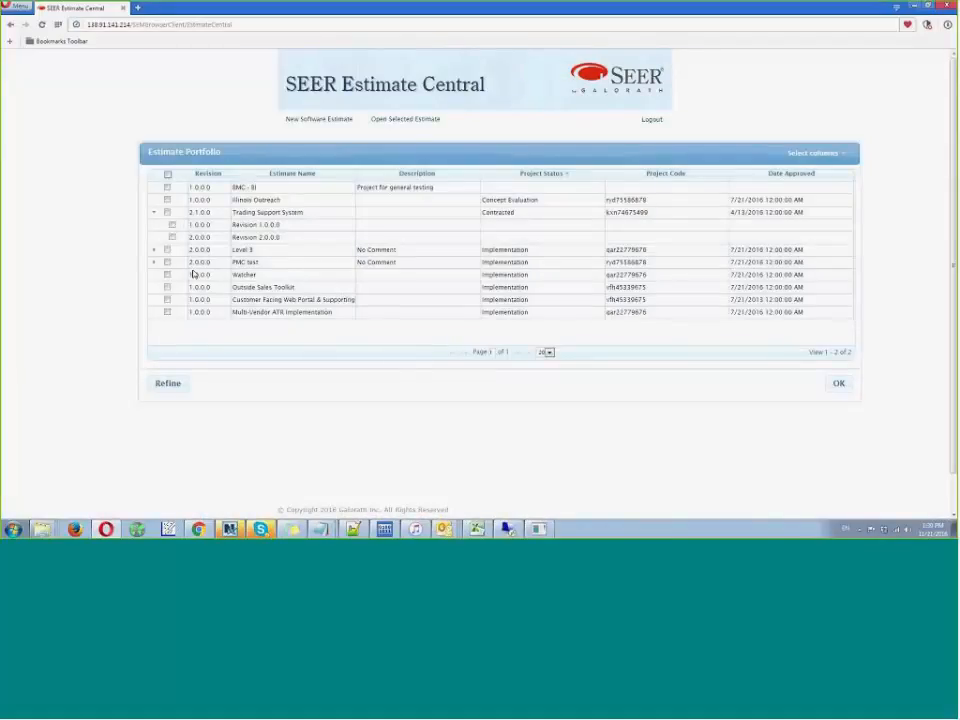
pyautogui.click(167, 249)
pyautogui.click(167, 262)
pyautogui.click(167, 299)
pyautogui.click(167, 312)
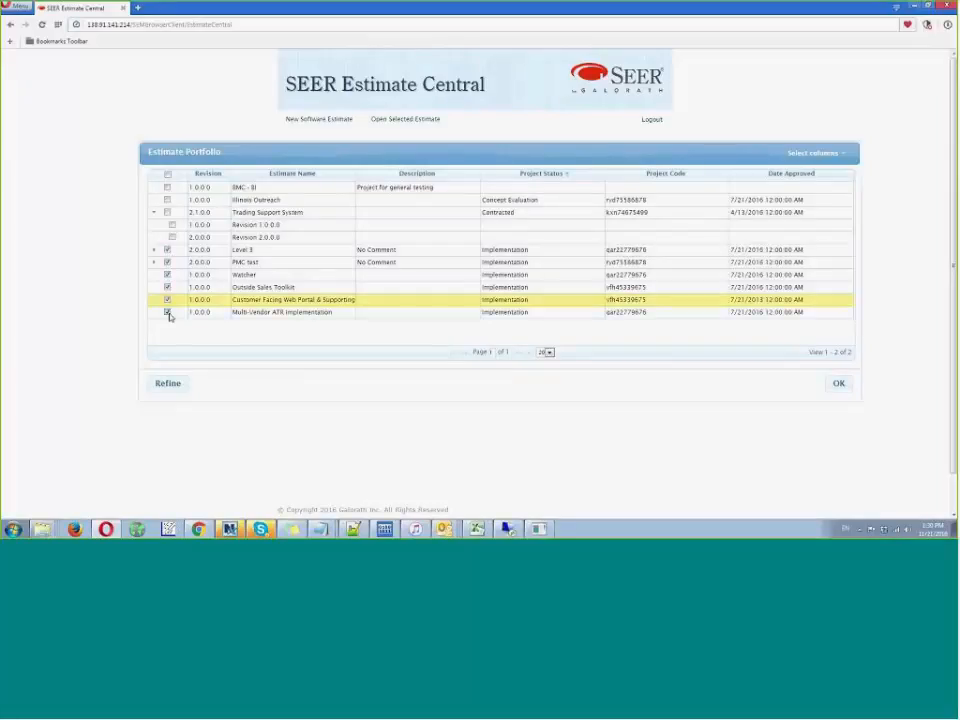
pyautogui.click(166, 200)
pyautogui.click(839, 384)
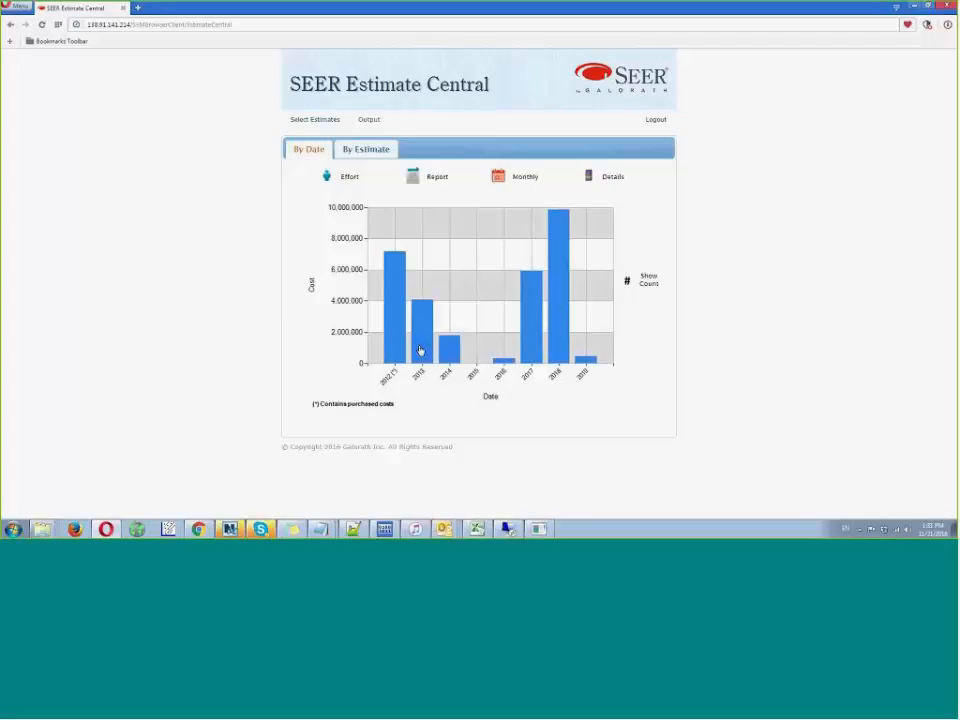
# - Break the yearly cost chart down by Project Status
pyautogui.moveTo(553, 326)
pyautogui.click(614, 178)
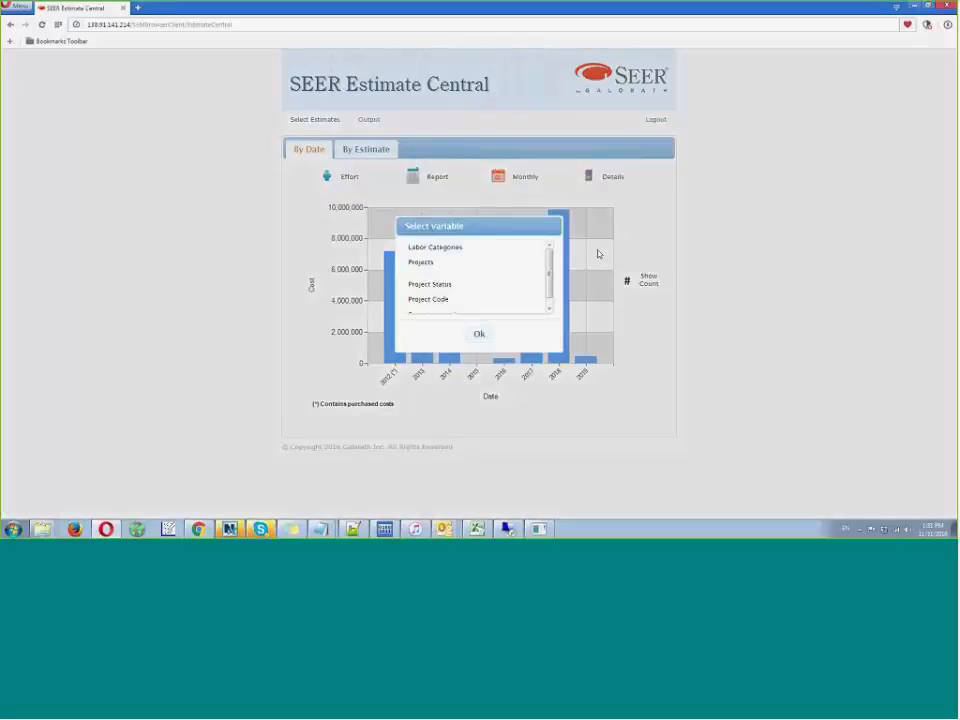
pyautogui.click(484, 284)
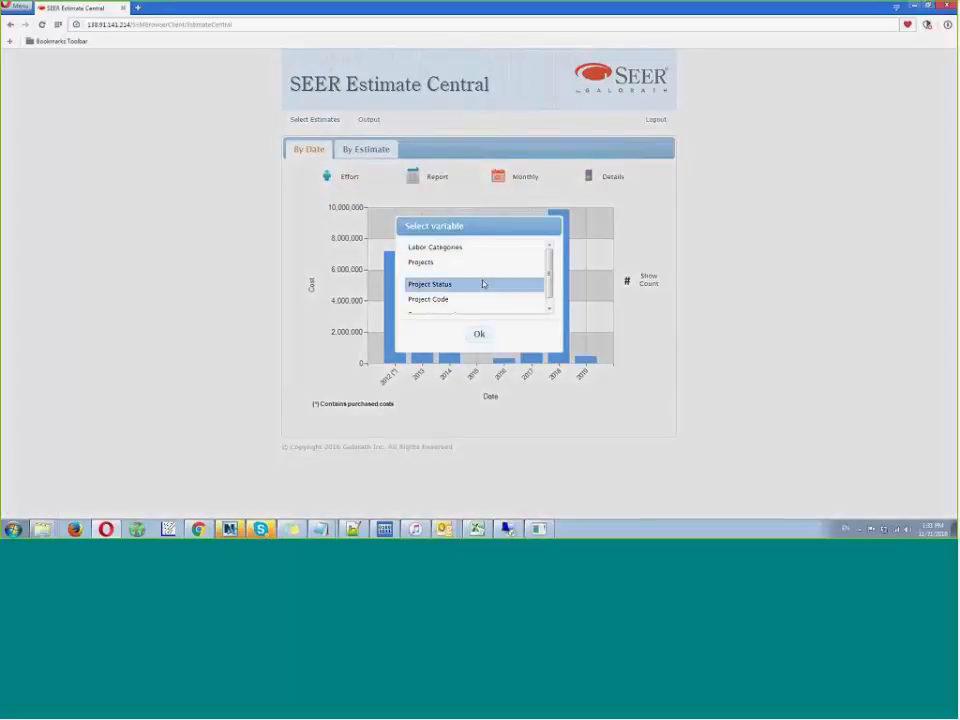
pyautogui.click(479, 337)
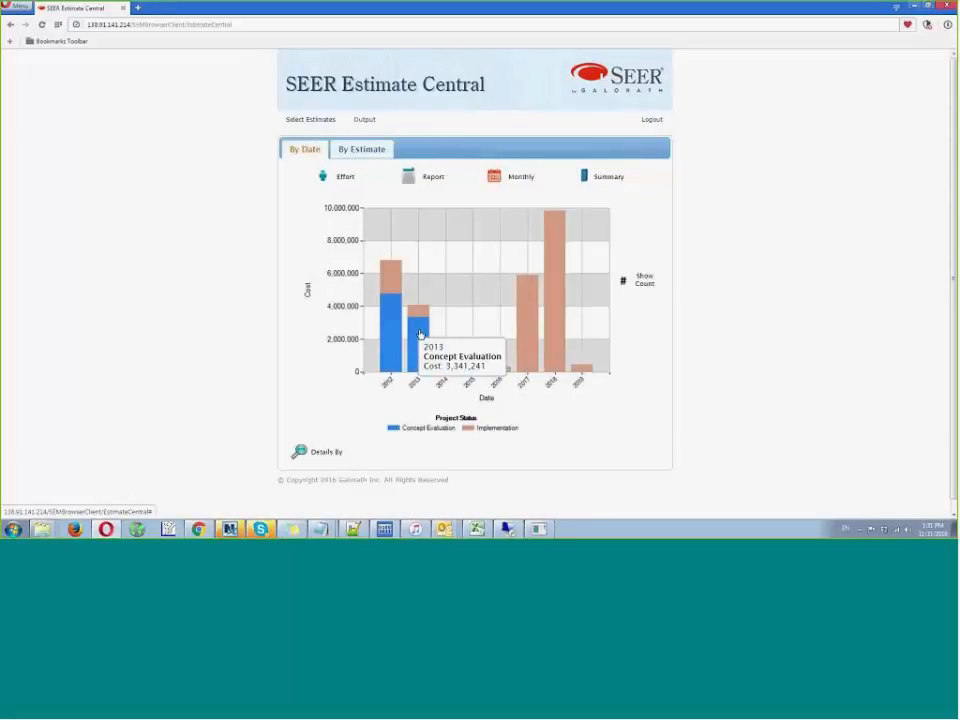
# - Change the cost chart's breakdown to Date Approved and finally to Projects, and inspect the individual projects' yearly costs
pyautogui.click(315, 455)
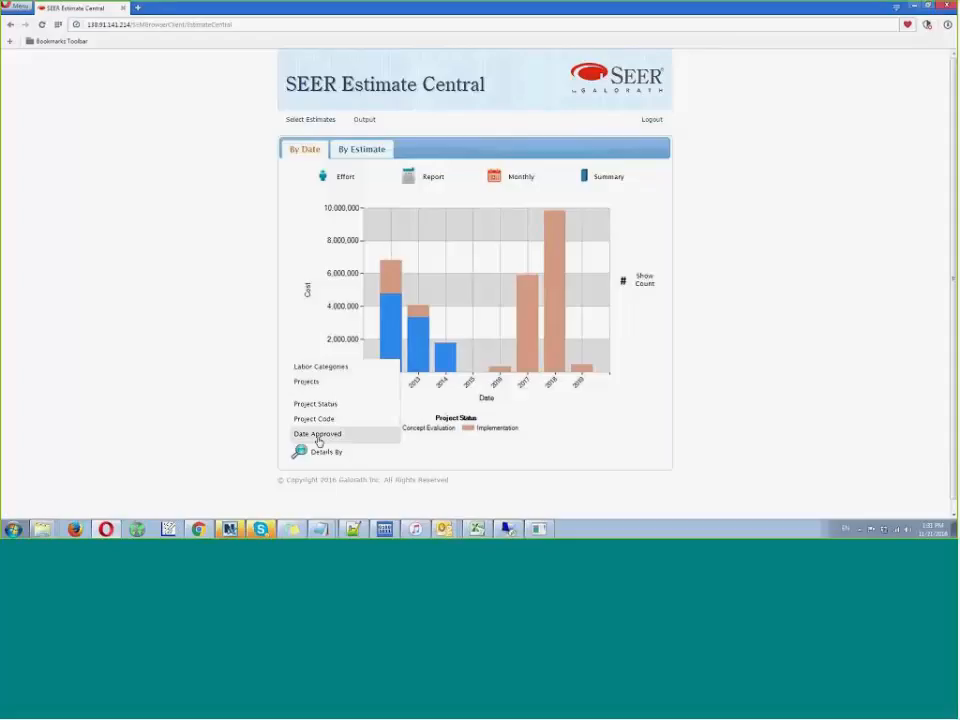
pyautogui.click(318, 437)
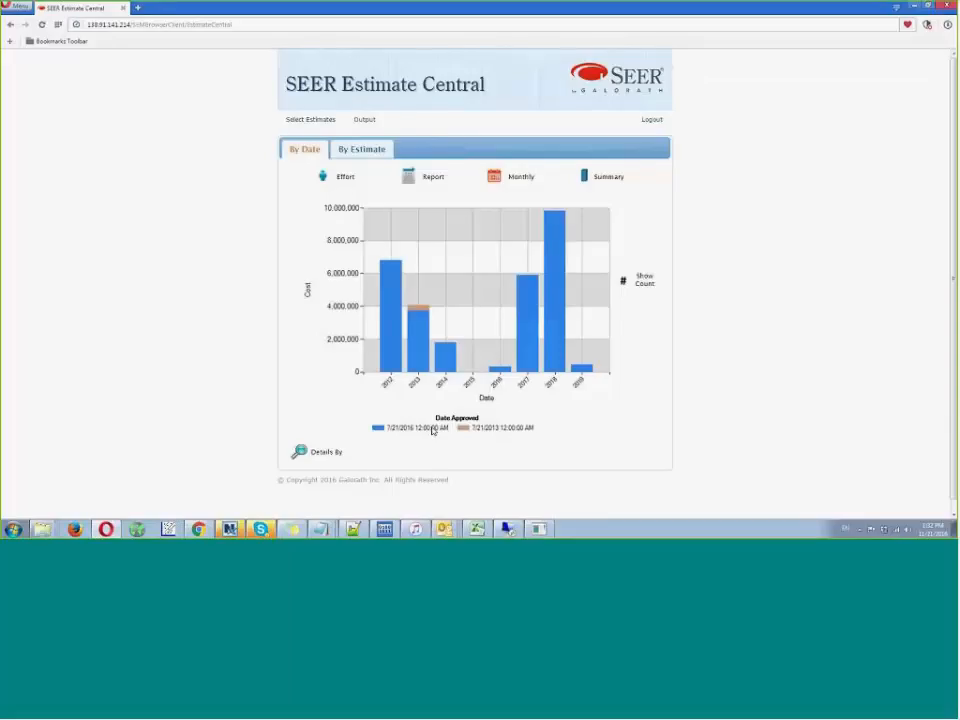
pyautogui.click(313, 454)
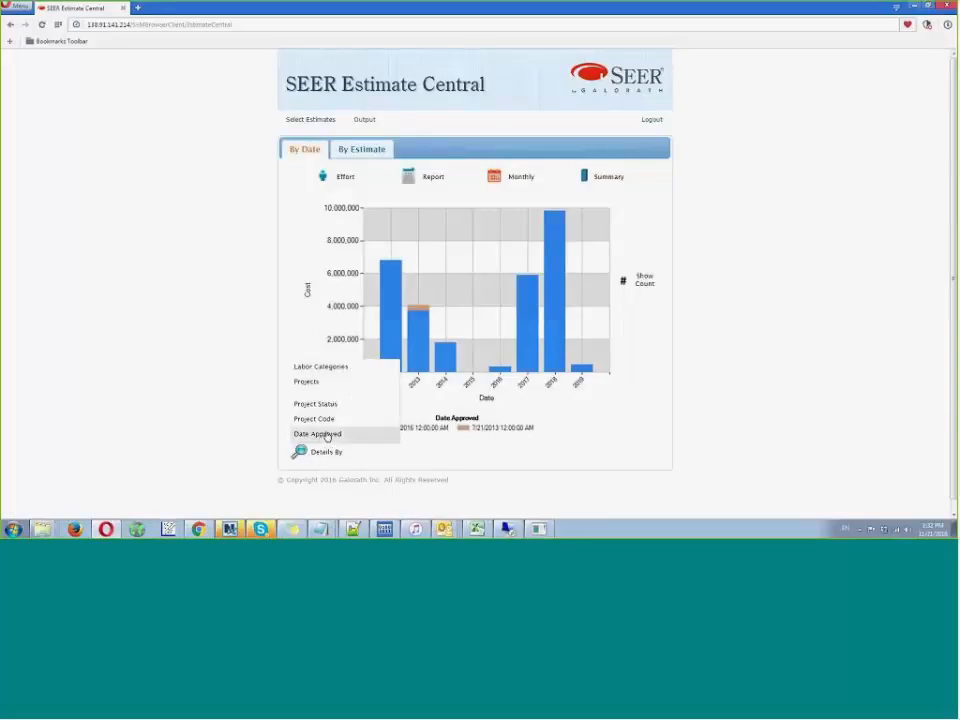
pyautogui.click(316, 385)
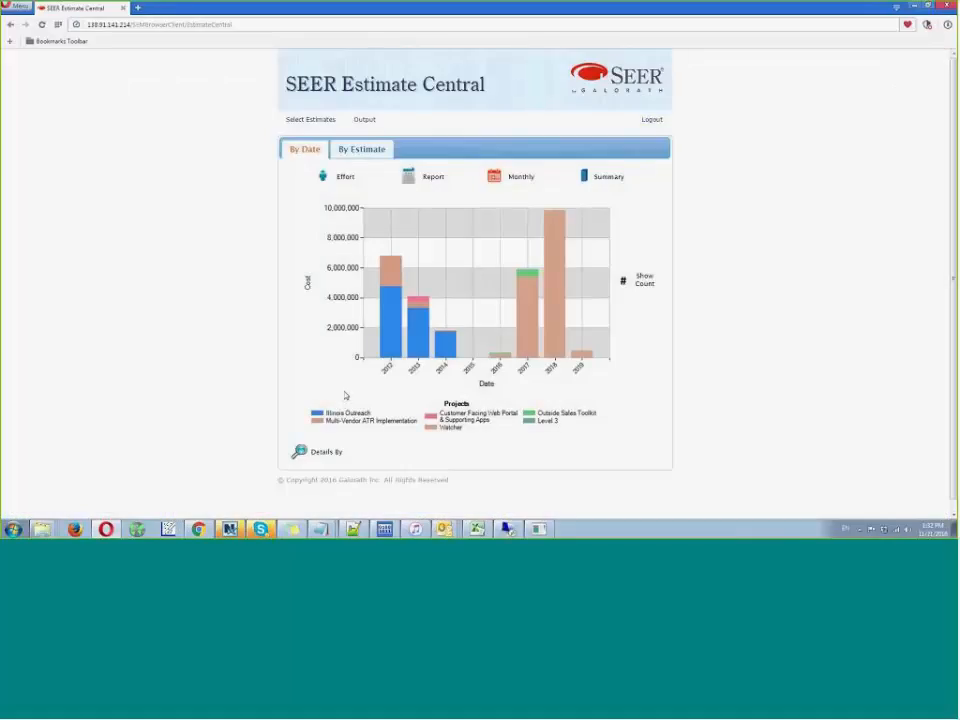
pyautogui.moveTo(383, 331)
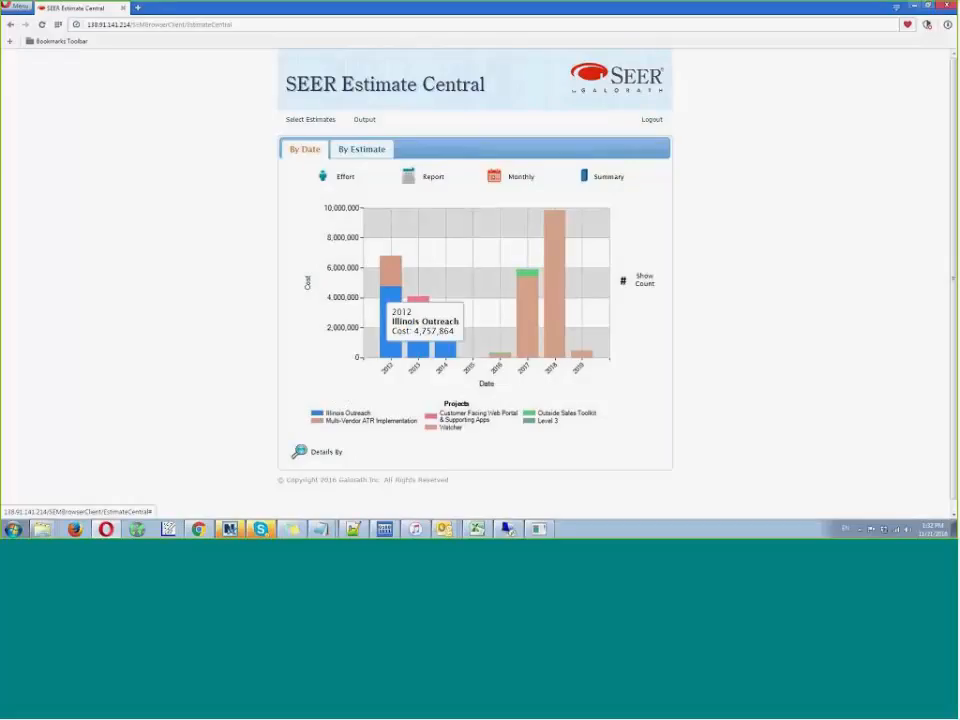
pyautogui.moveTo(386, 268)
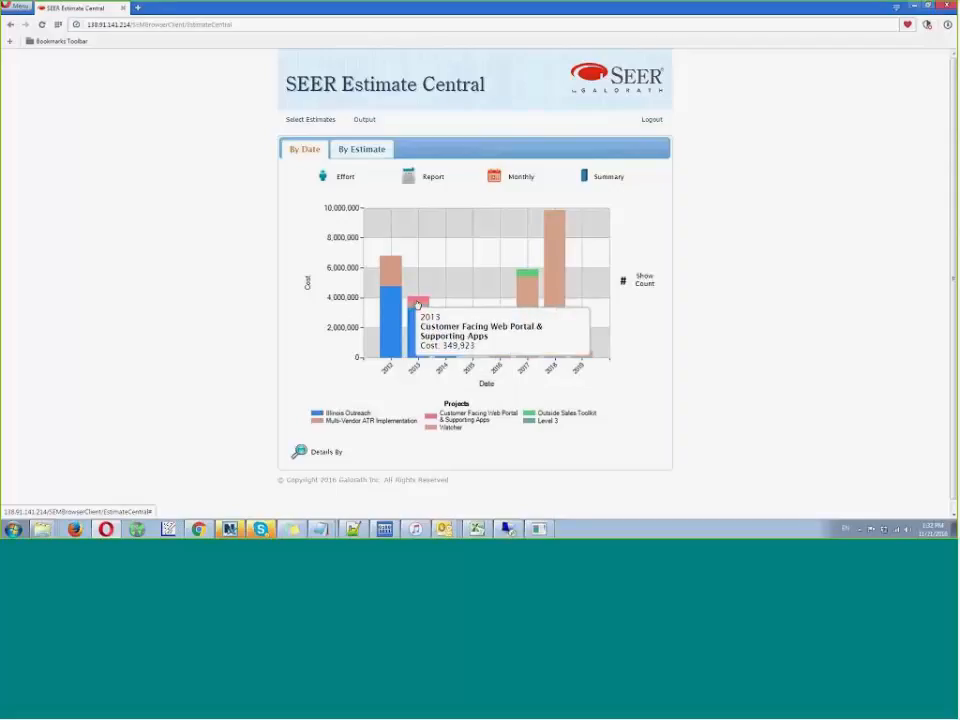
pyautogui.moveTo(531, 276)
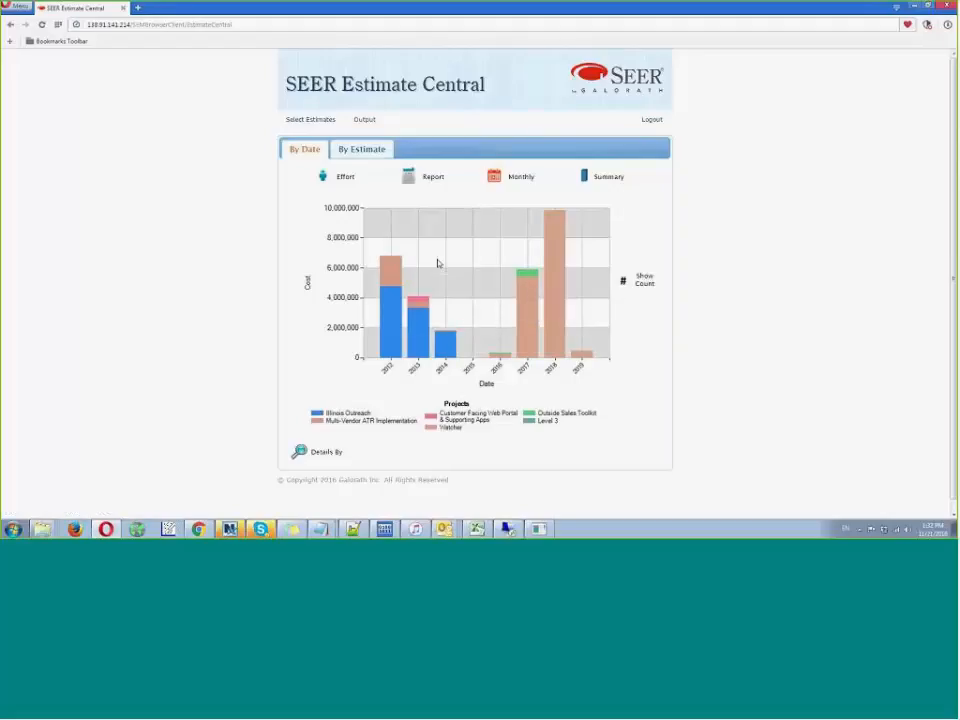
# - Change the chart to monthly effort, overlay the count of programs, and examine the staffing of individual projects
pyautogui.click(495, 176)
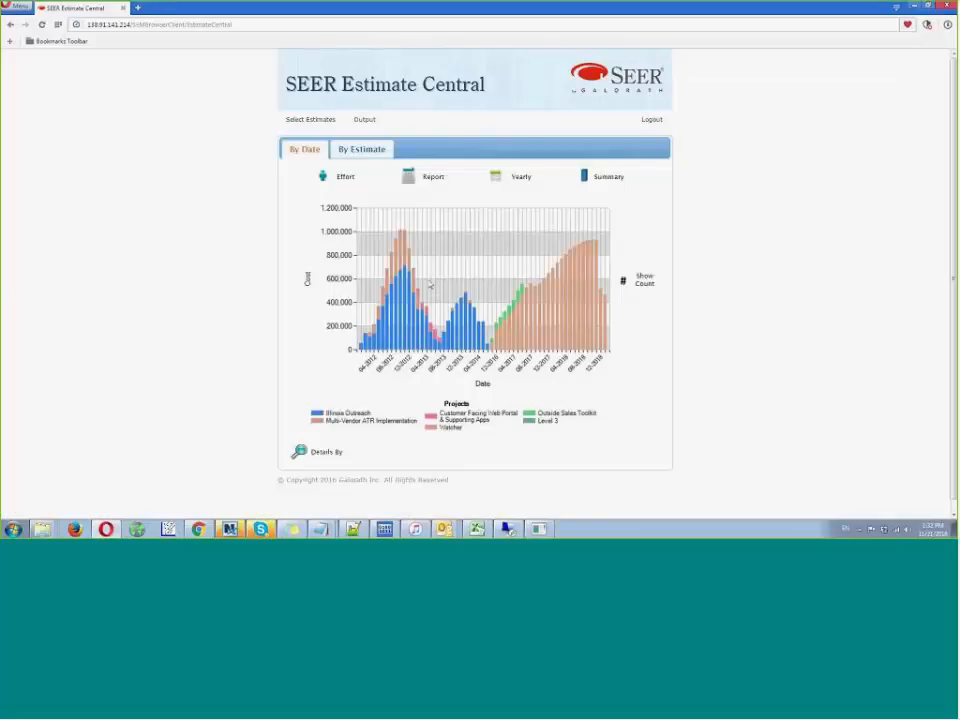
pyautogui.click(330, 182)
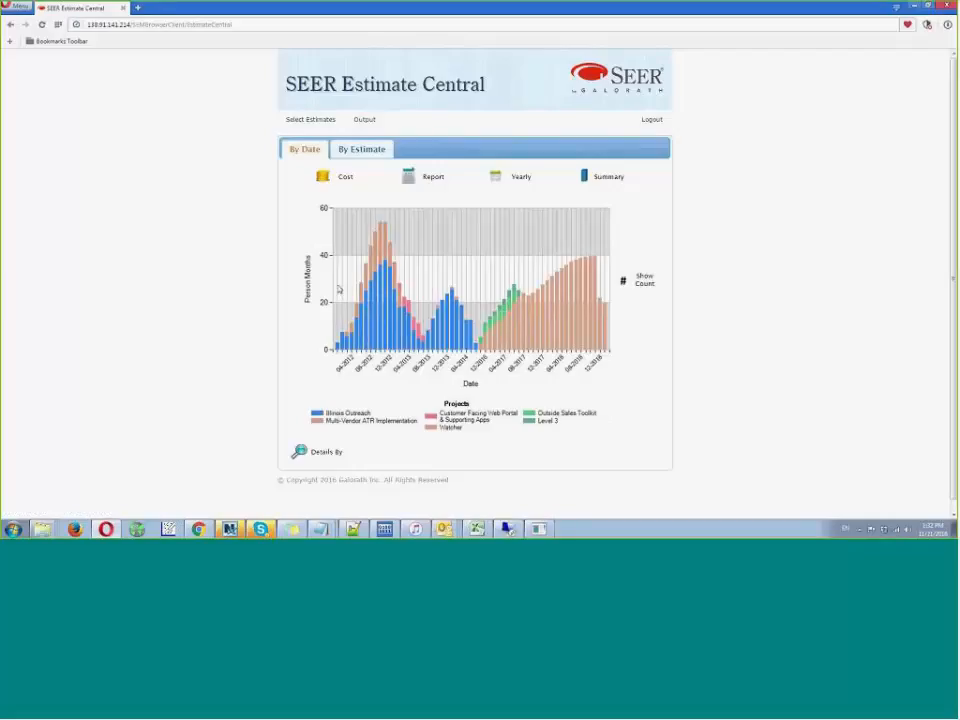
pyautogui.click(637, 280)
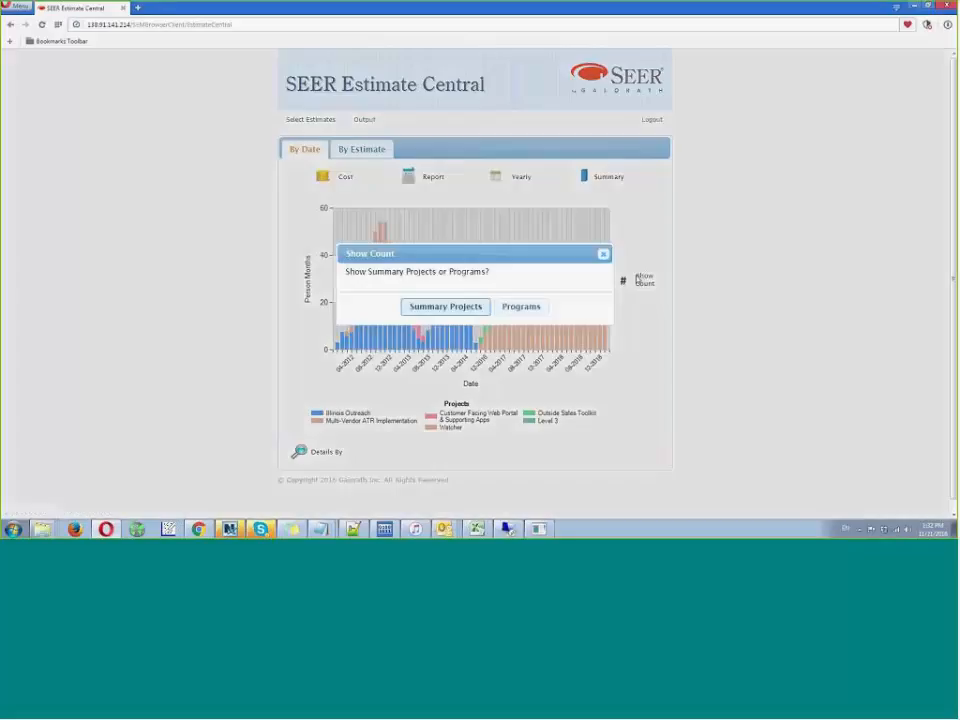
pyautogui.click(520, 310)
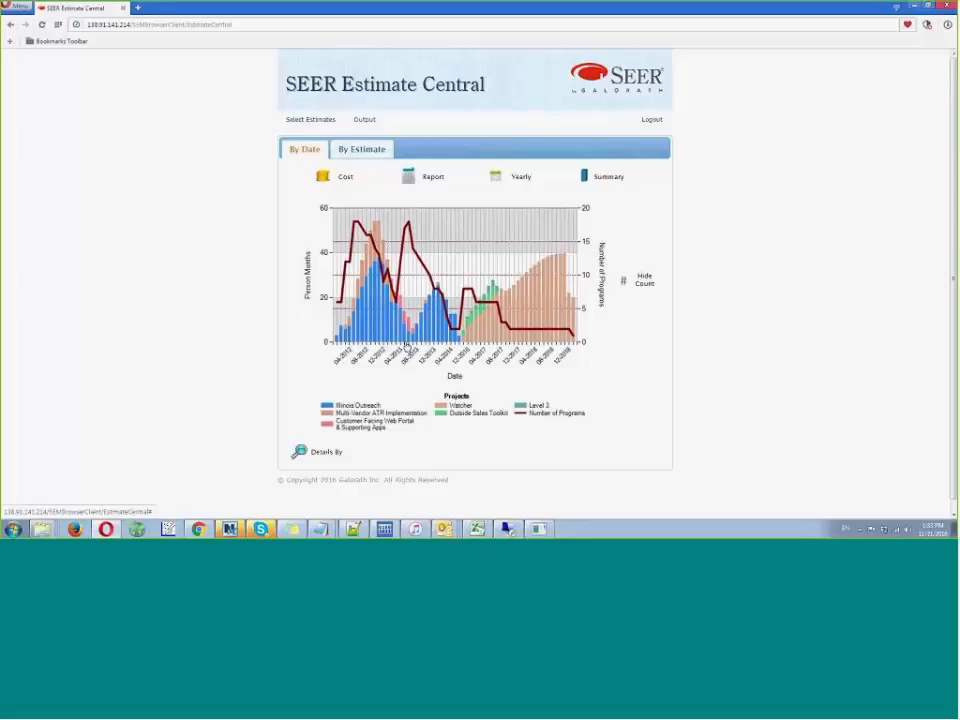
pyautogui.moveTo(406, 231)
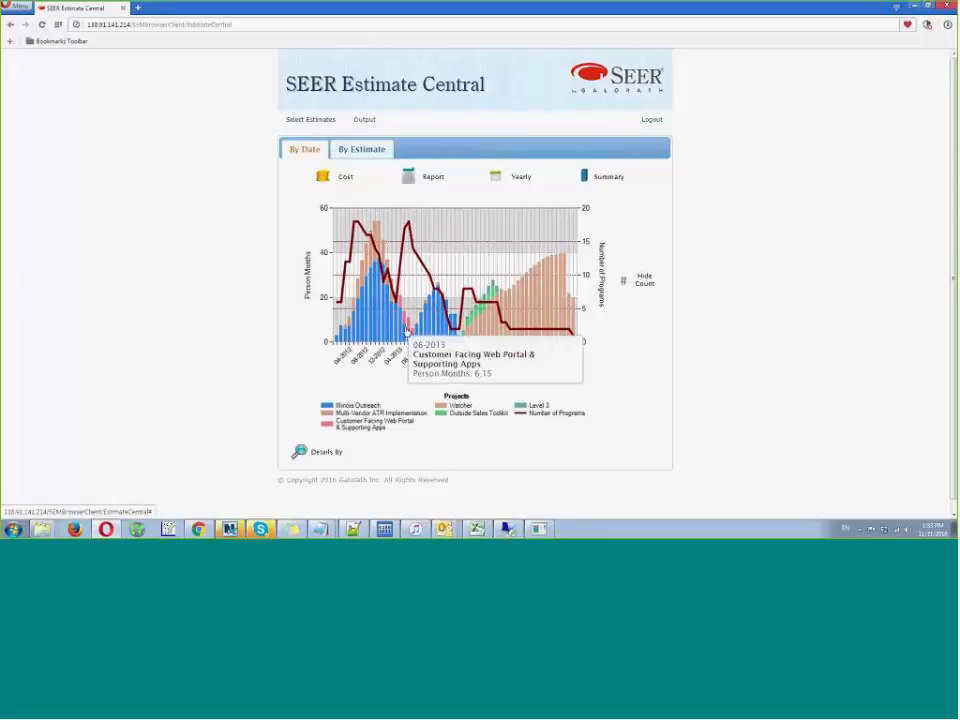
pyautogui.moveTo(340, 307)
pyautogui.moveTo(505, 302)
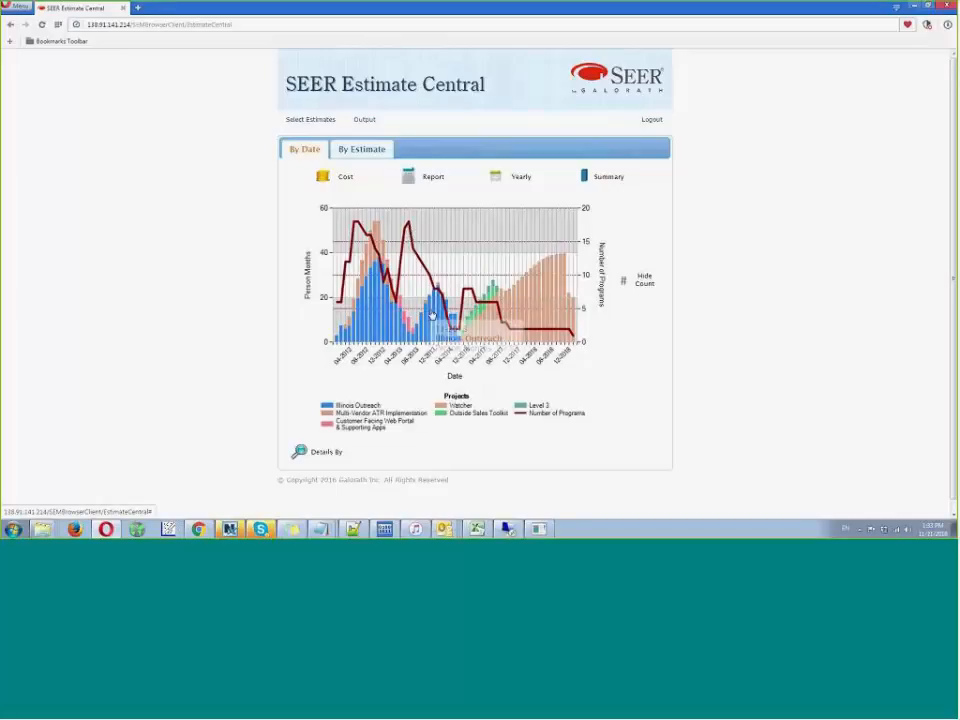
pyautogui.moveTo(412, 342)
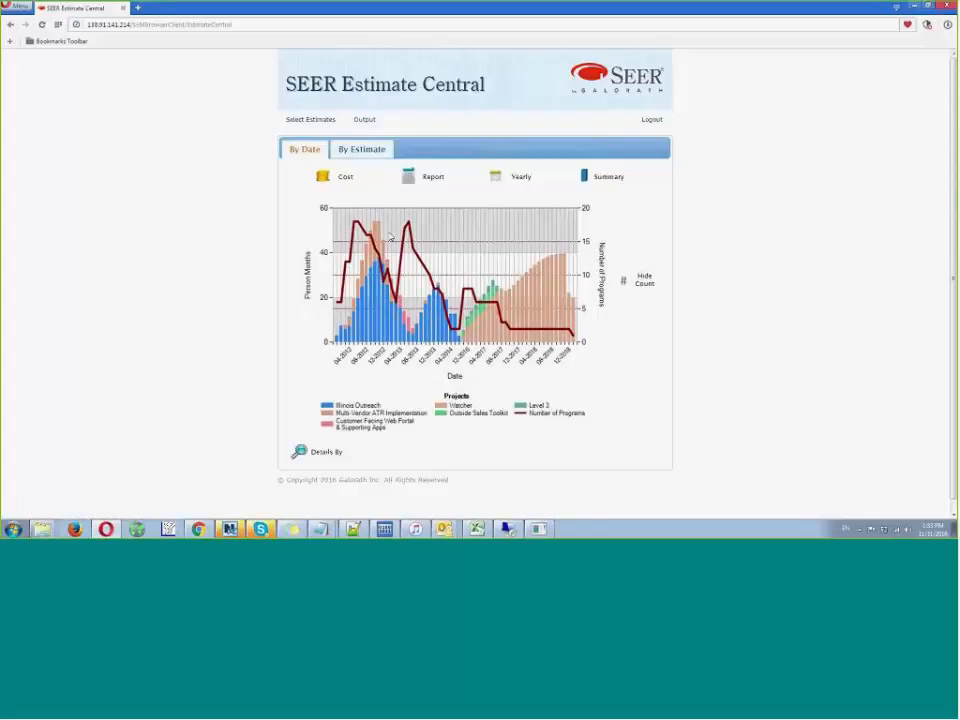
# - Chart the portfolio by estimate with Schedule (Months) against Effort (Mos), and set the scatter plot to log scale
pyautogui.click(358, 150)
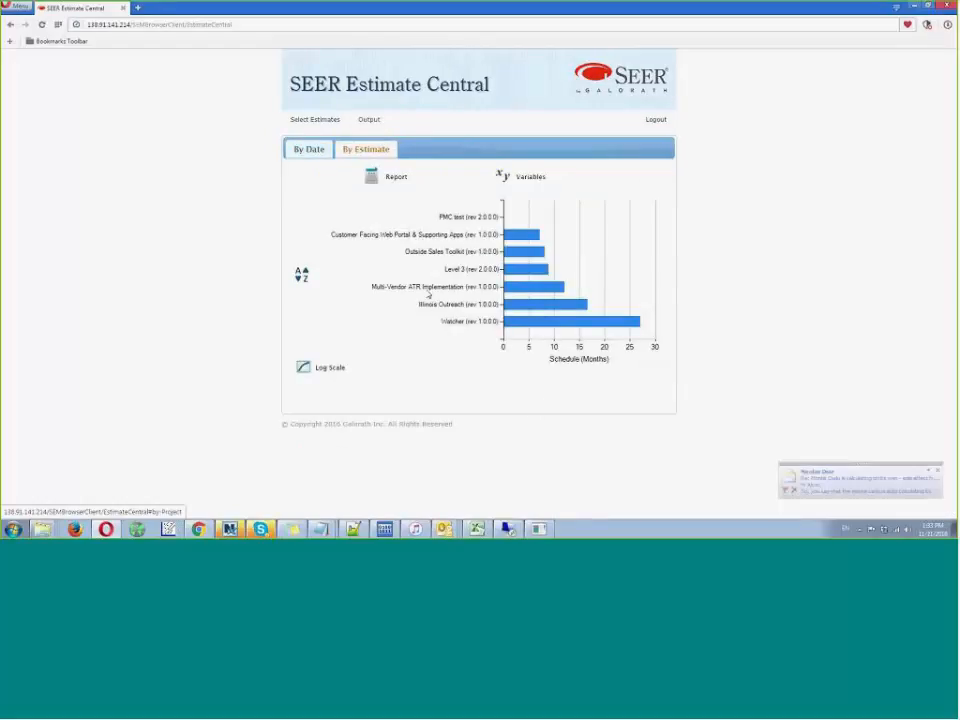
pyautogui.click(501, 176)
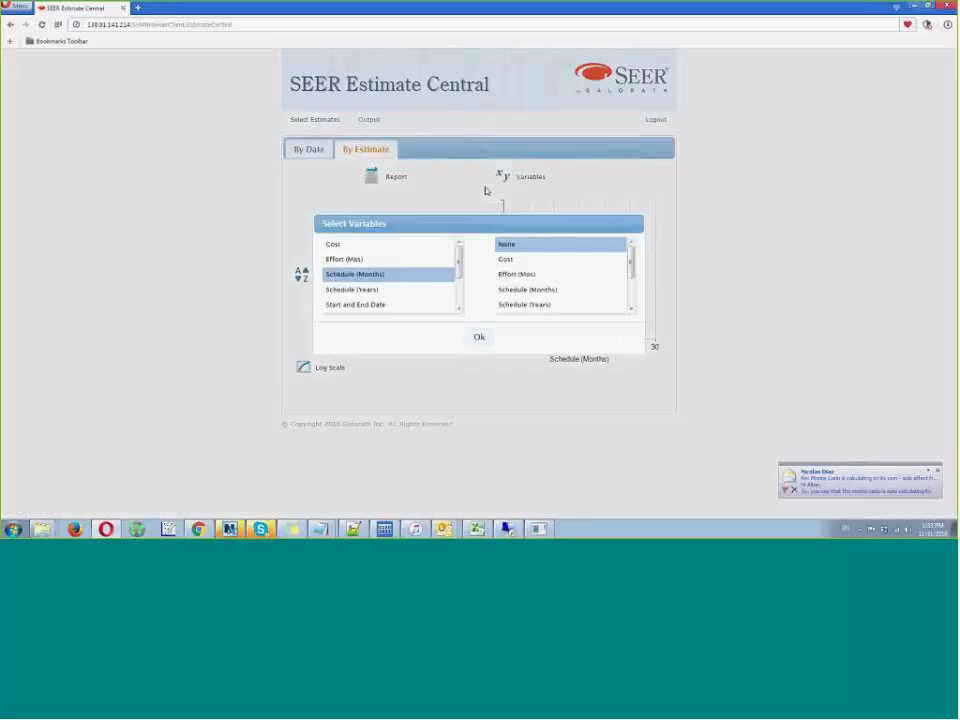
pyautogui.click(521, 275)
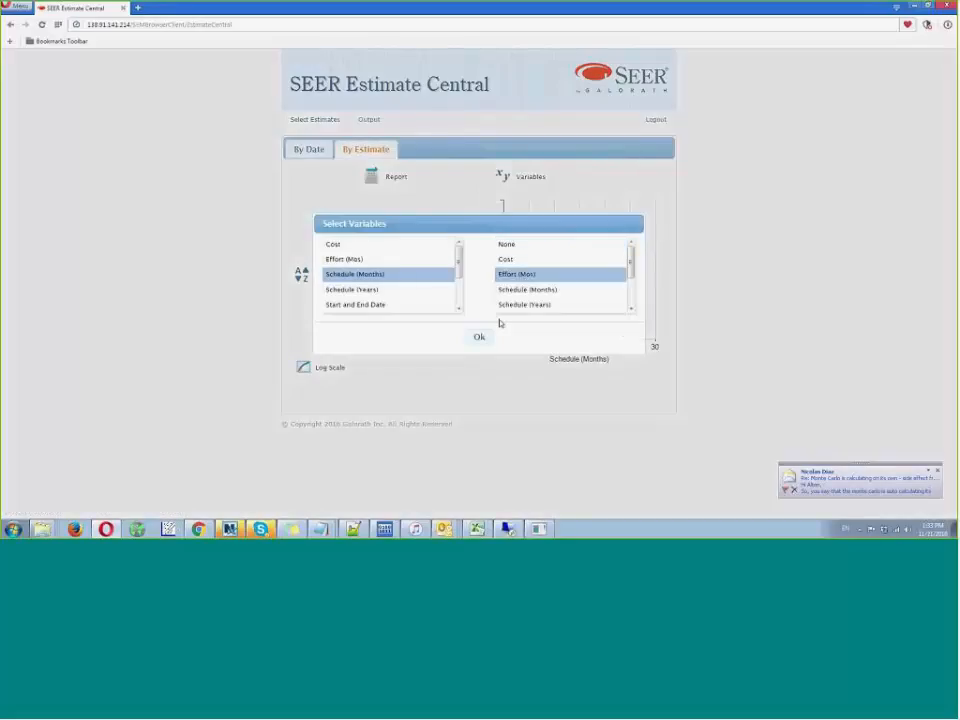
pyautogui.click(481, 338)
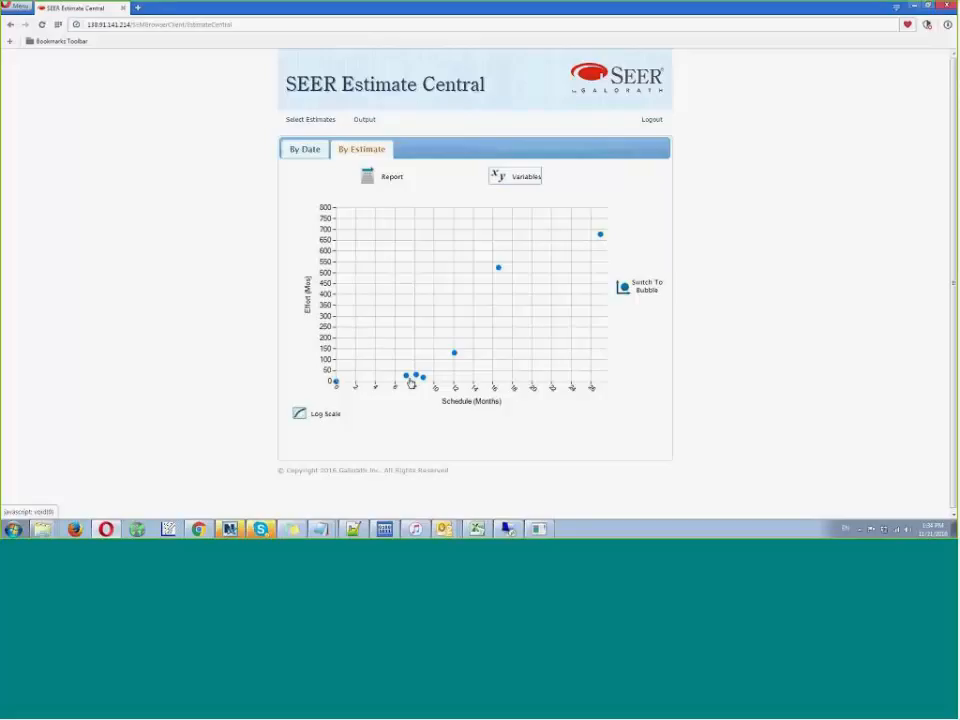
pyautogui.click(302, 418)
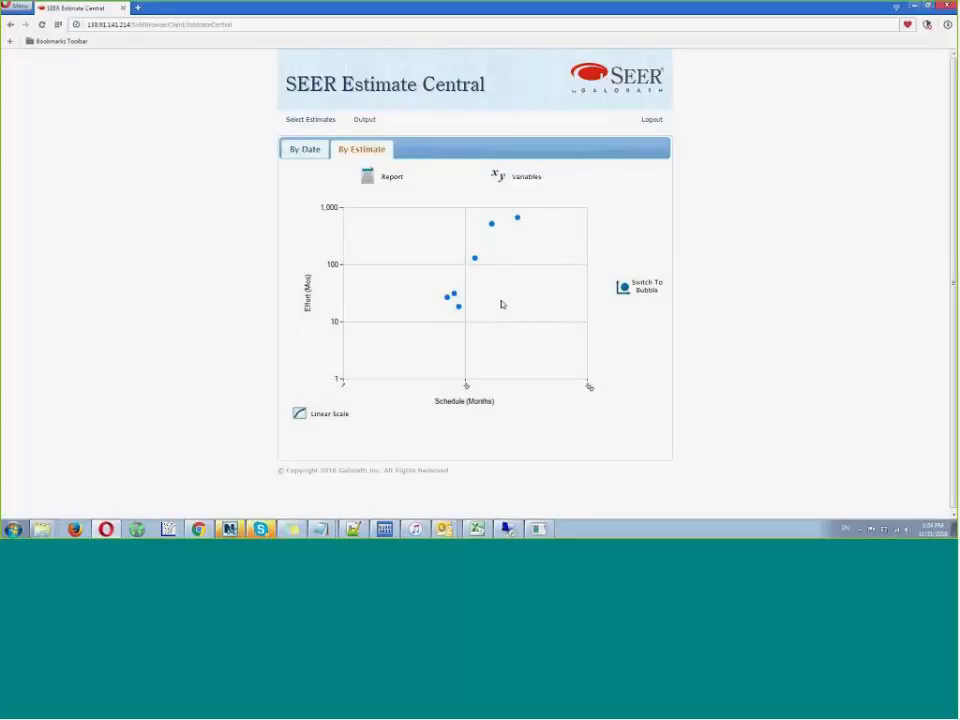
# - Switch the schedule and effort scatter plot to a bubble chart that shows Effort (Mos) as bubbles, and inspect the largest project
pyautogui.moveTo(517, 218)
pyautogui.click(632, 296)
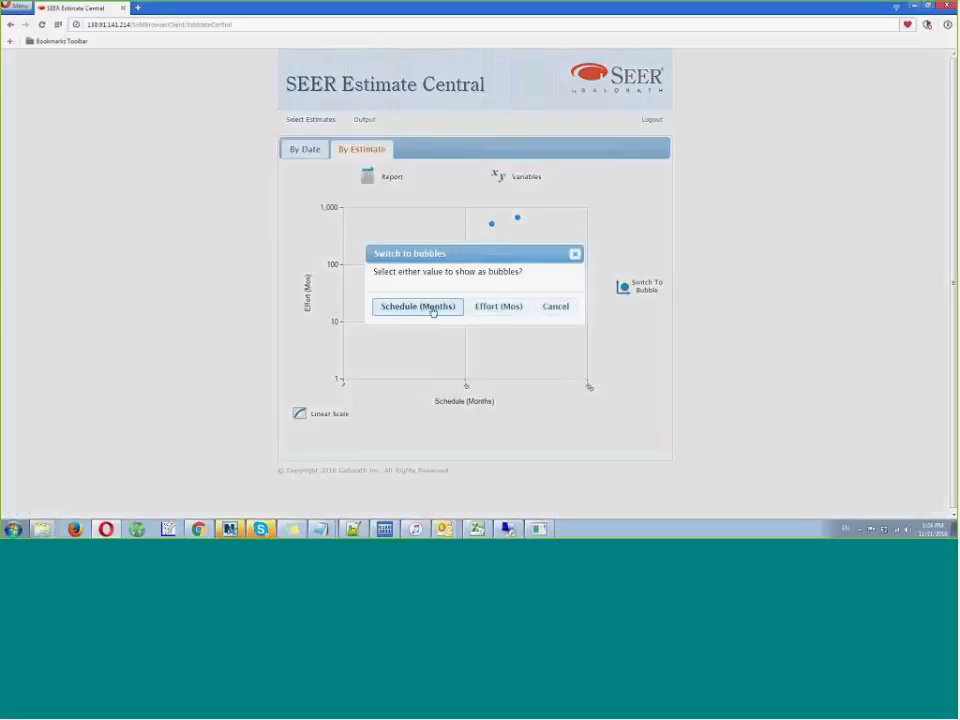
pyautogui.click(490, 312)
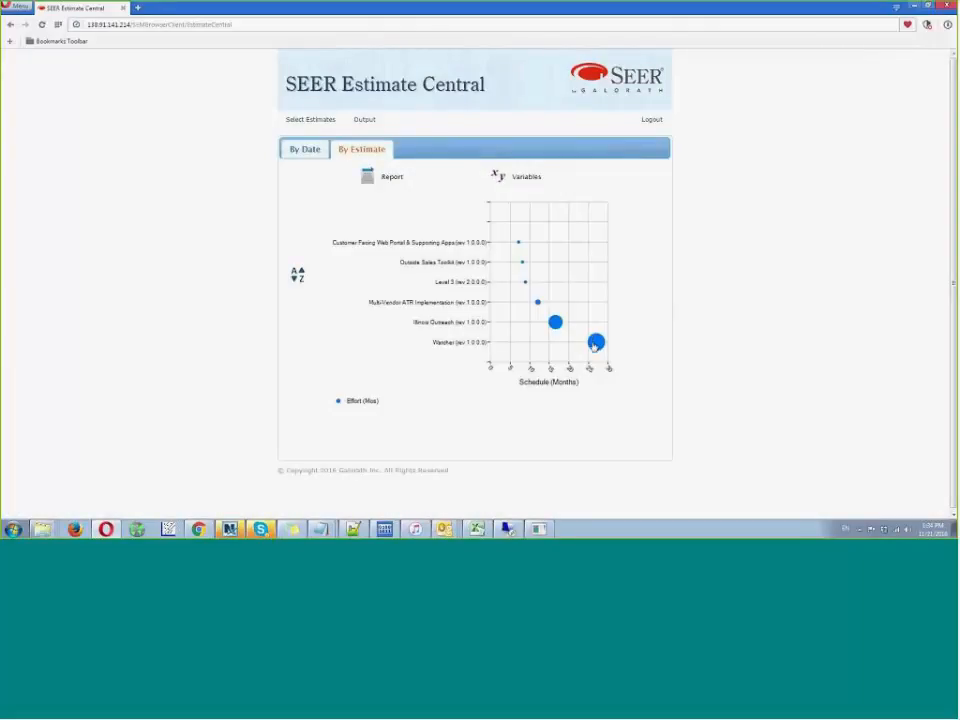
pyautogui.moveTo(597, 345)
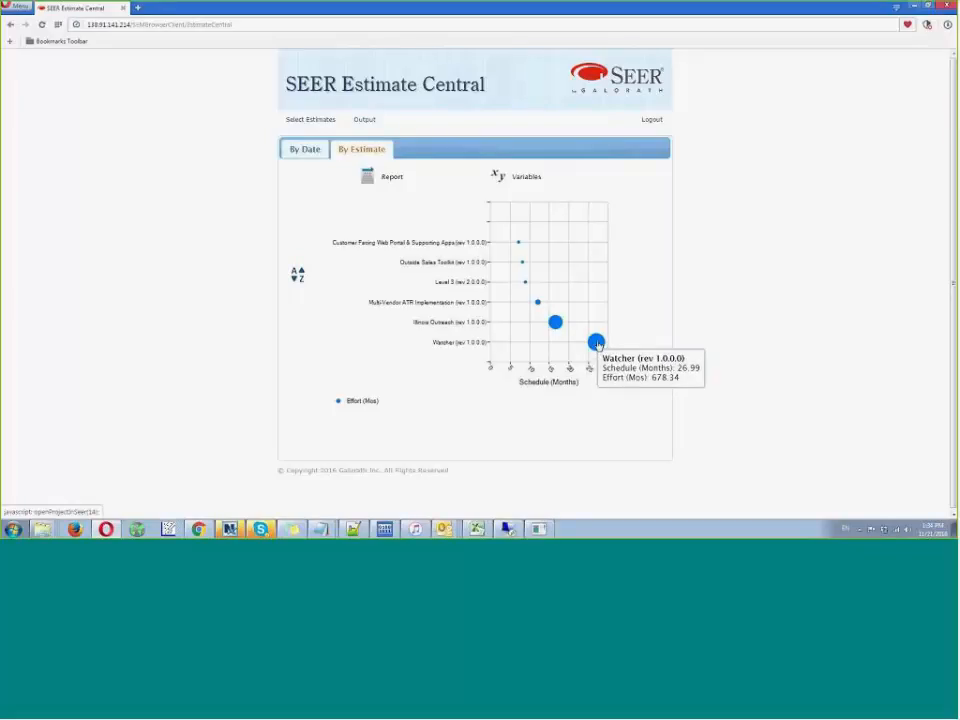
# - Chart the estimates by Start and End Date and look along the project timeline
pyautogui.click(495, 178)
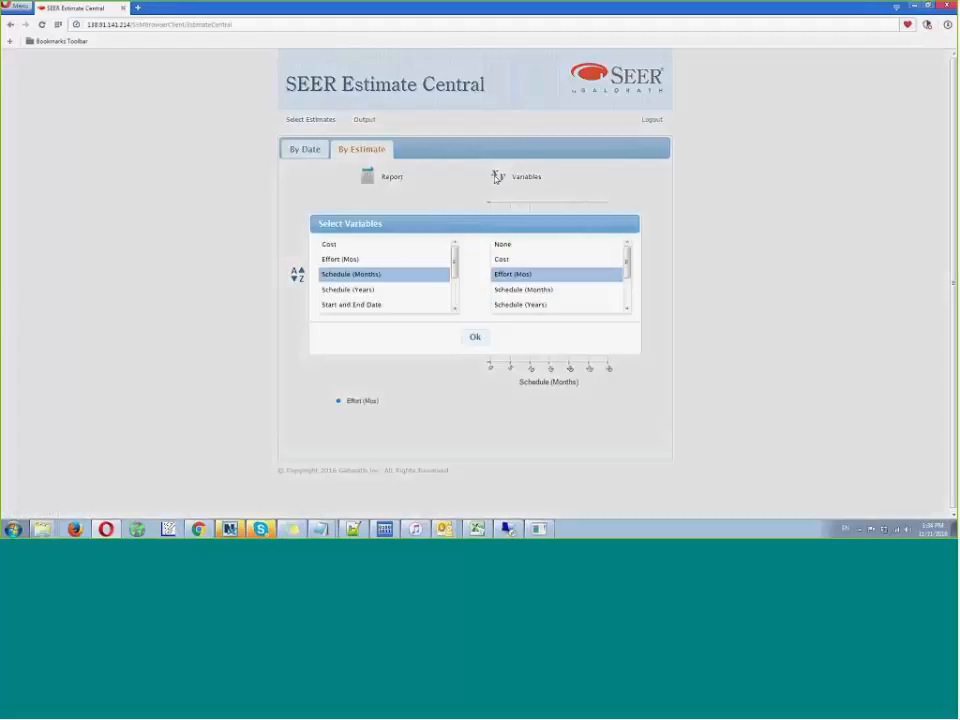
pyautogui.click(392, 308)
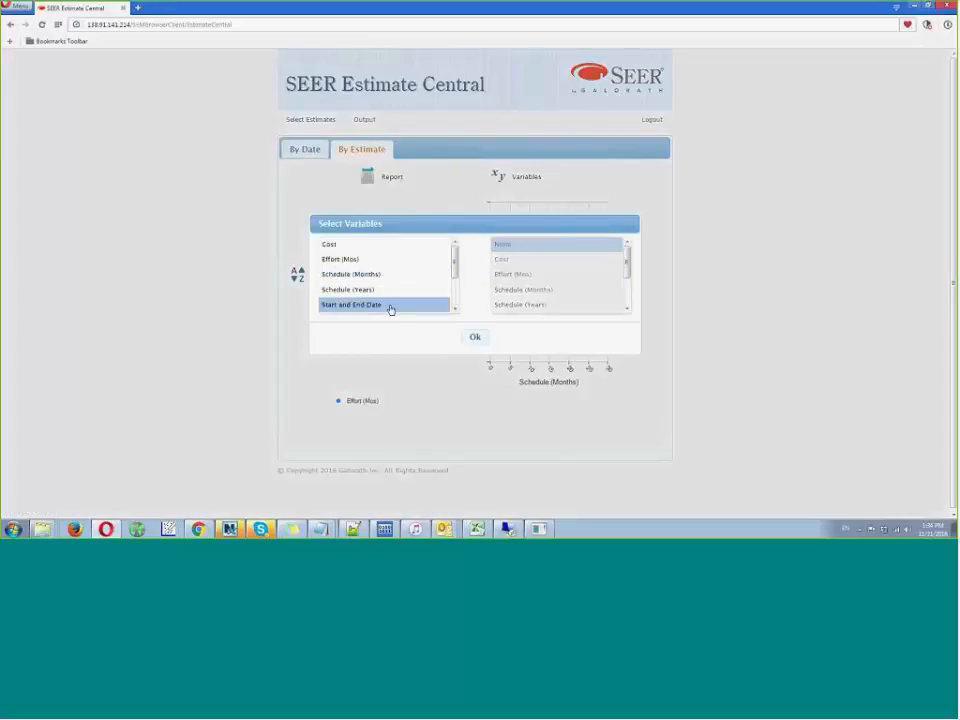
pyautogui.click(475, 339)
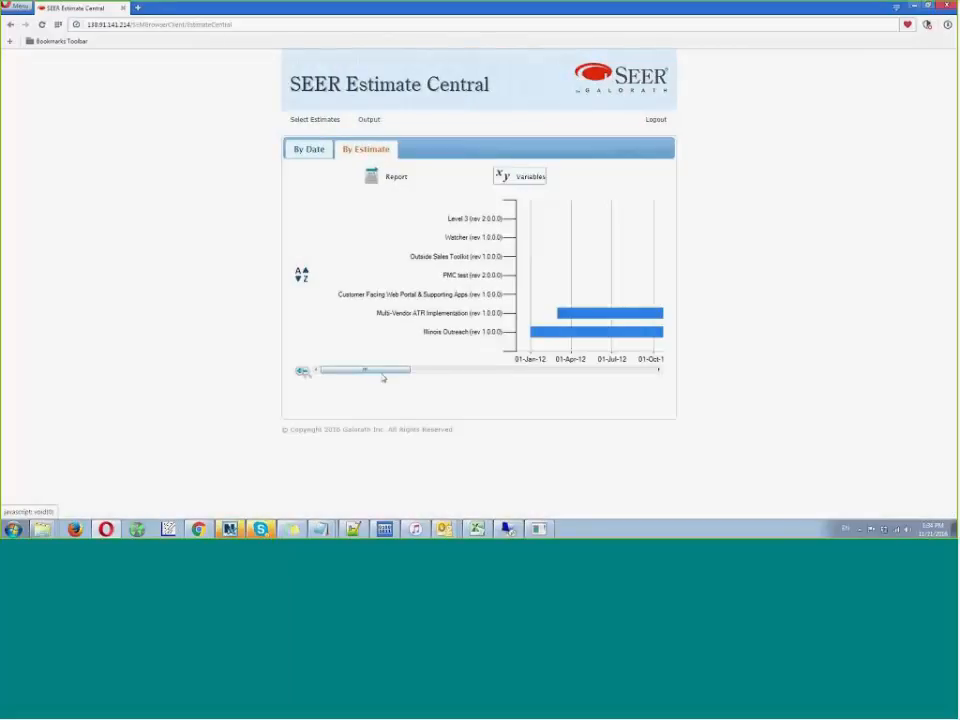
pyautogui.moveTo(381, 372)
pyautogui.mouseDown()
pyautogui.moveTo(556, 362)
pyautogui.moveTo(625, 370)
pyautogui.moveTo(364, 366)
pyautogui.moveTo(384, 369)
pyautogui.mouseUp()
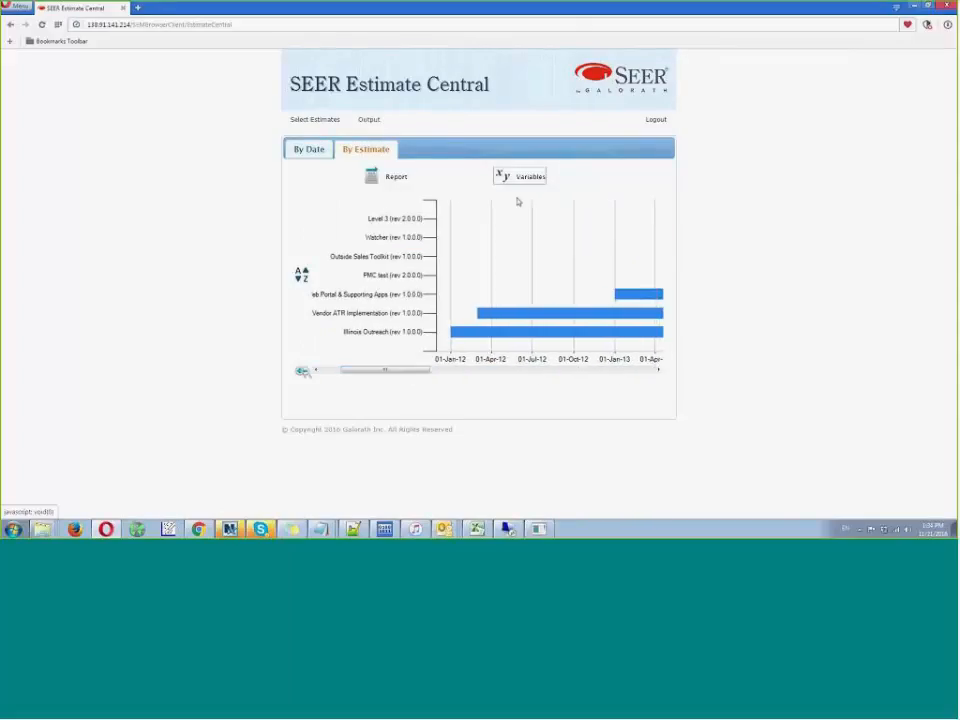
# - Plot Effort (Mos) against Cost on a linear scale and inspect individual projects' points, including Multi-Vendor ATR Implementation
pyautogui.click(517, 176)
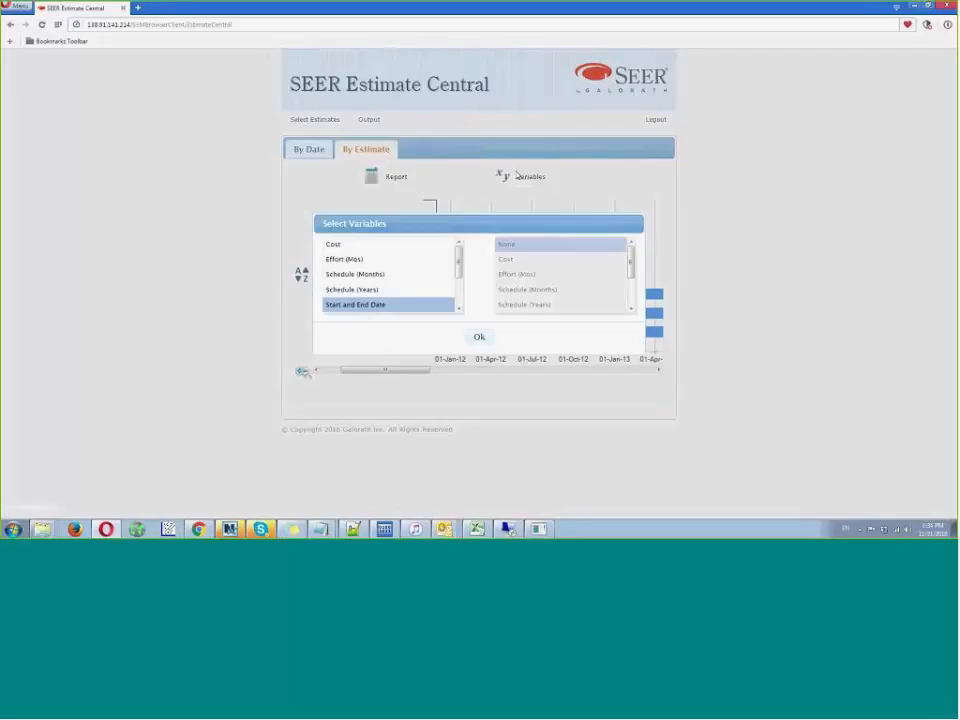
pyautogui.click(355, 260)
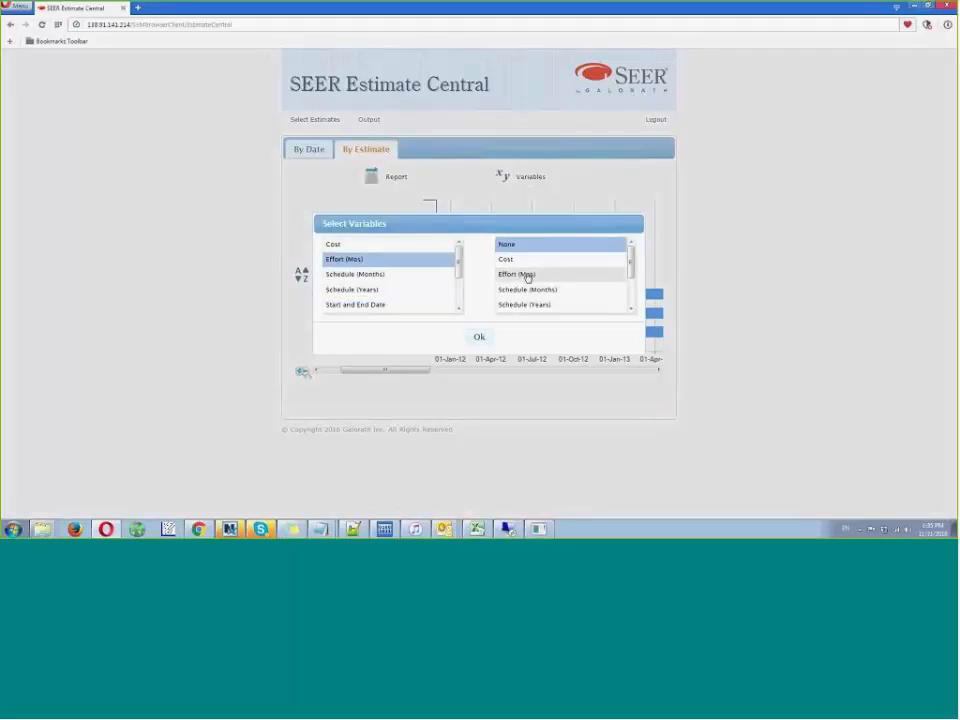
pyautogui.click(520, 260)
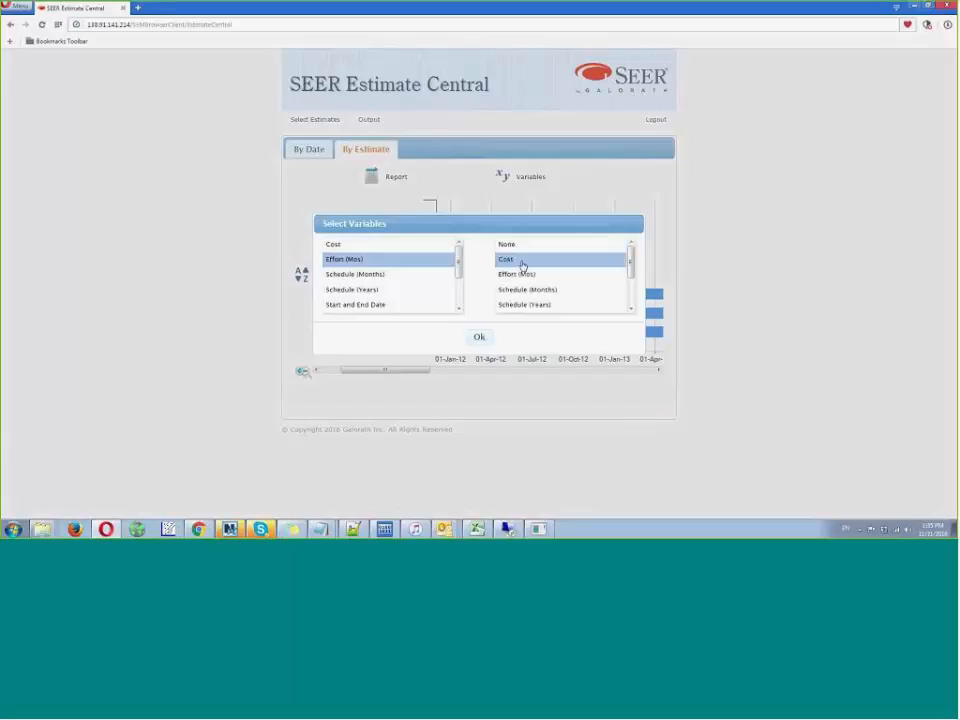
pyautogui.click(478, 339)
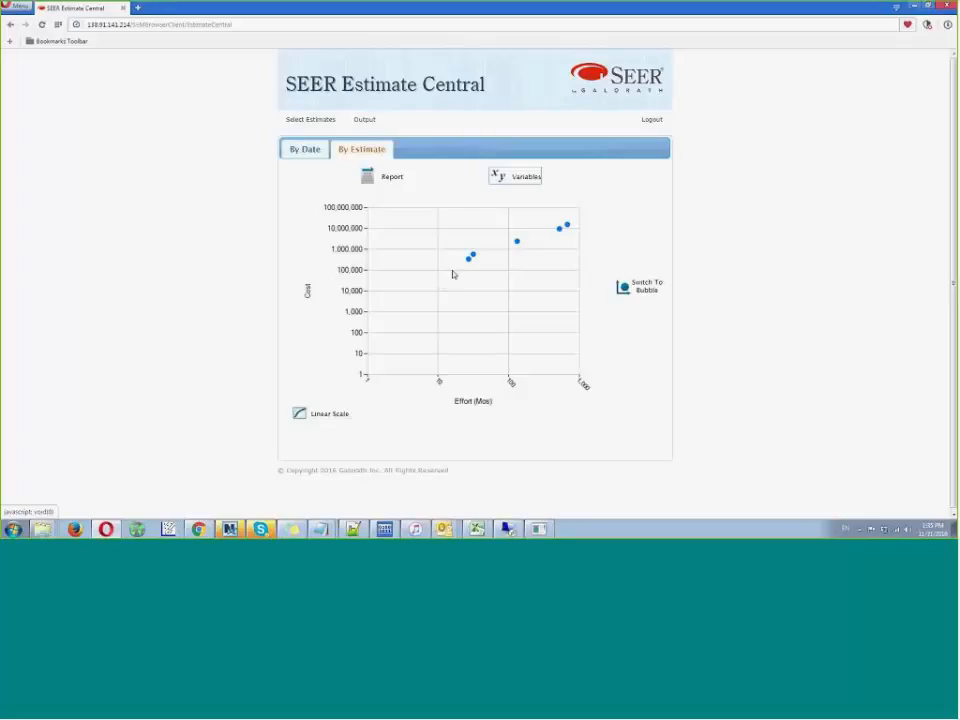
pyautogui.click(297, 413)
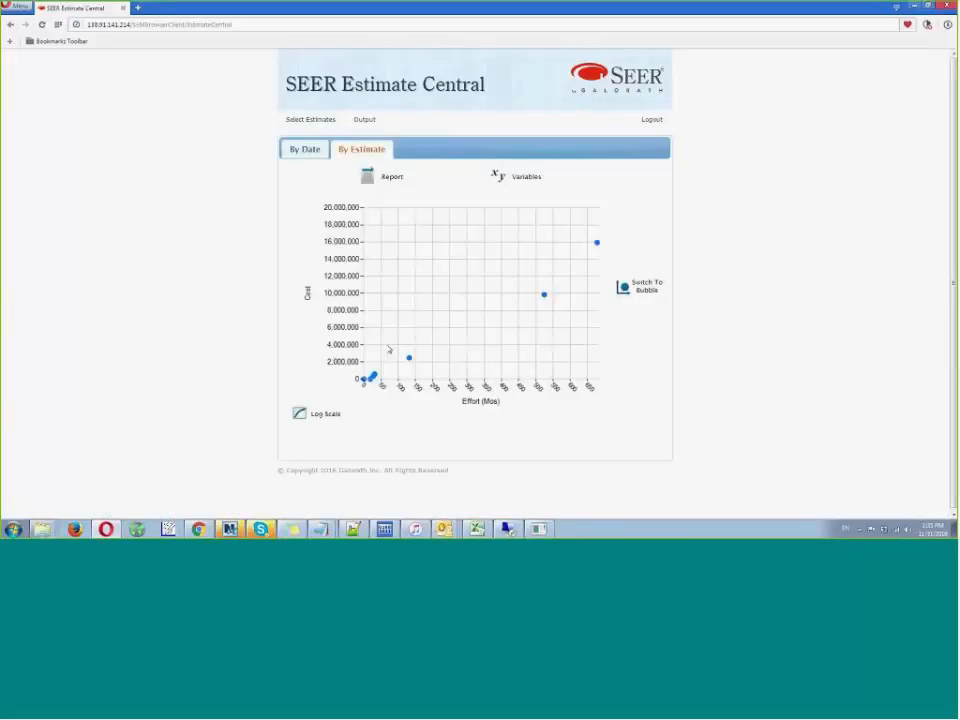
pyautogui.moveTo(597, 245)
pyautogui.moveTo(408, 362)
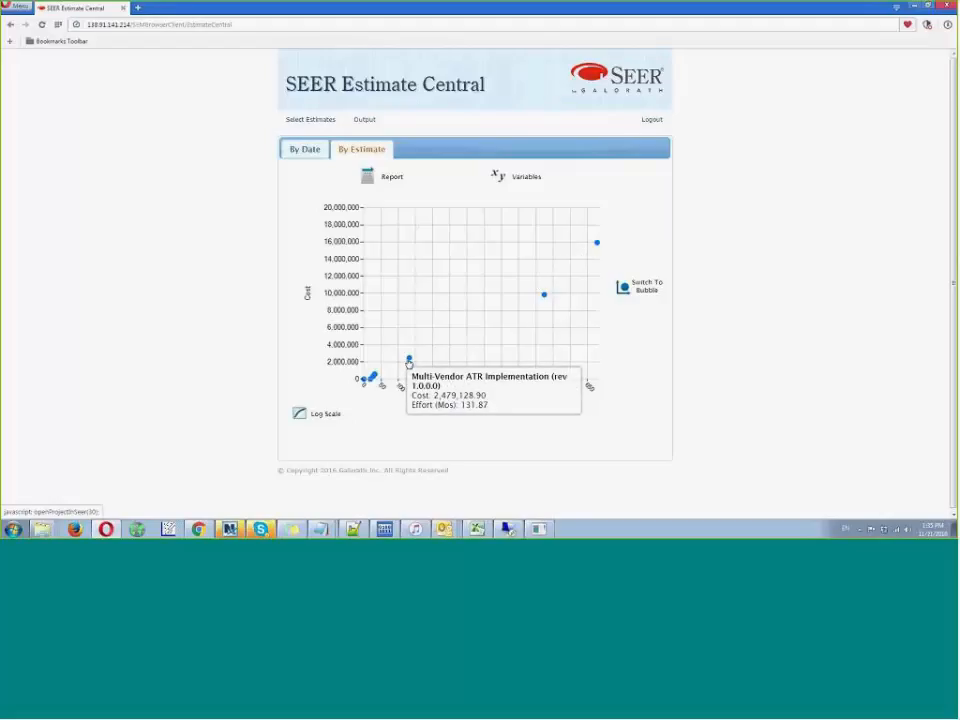
pyautogui.click(408, 361)
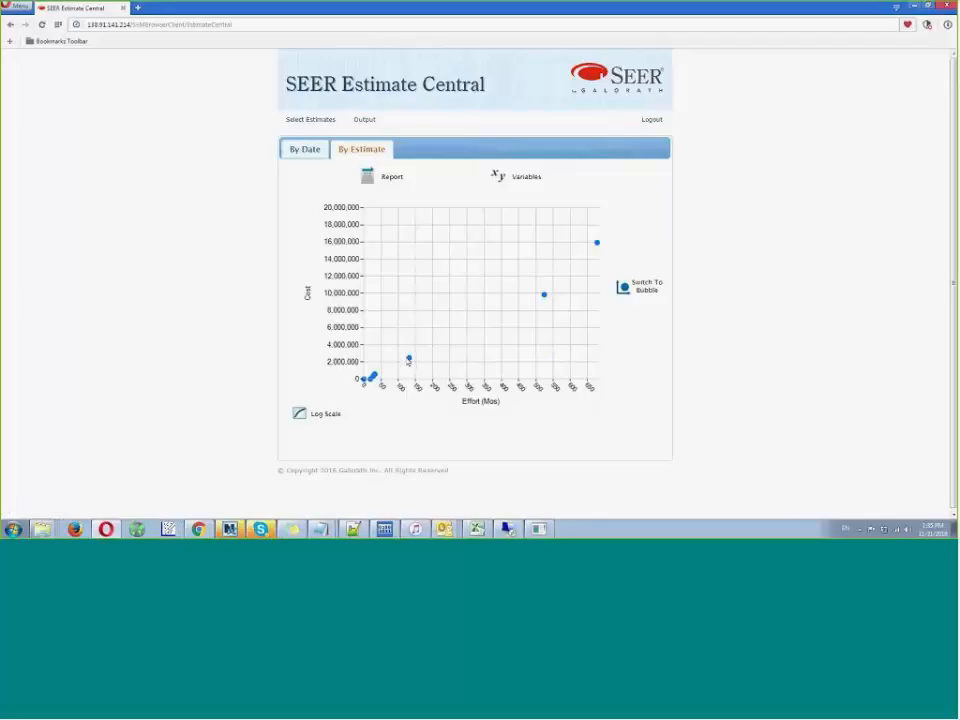
pyautogui.moveTo(408, 361)
# - Show the estimates as a report, with costs on "Then Year" basis and the inflation rate set to 5%
pyautogui.click(367, 176)
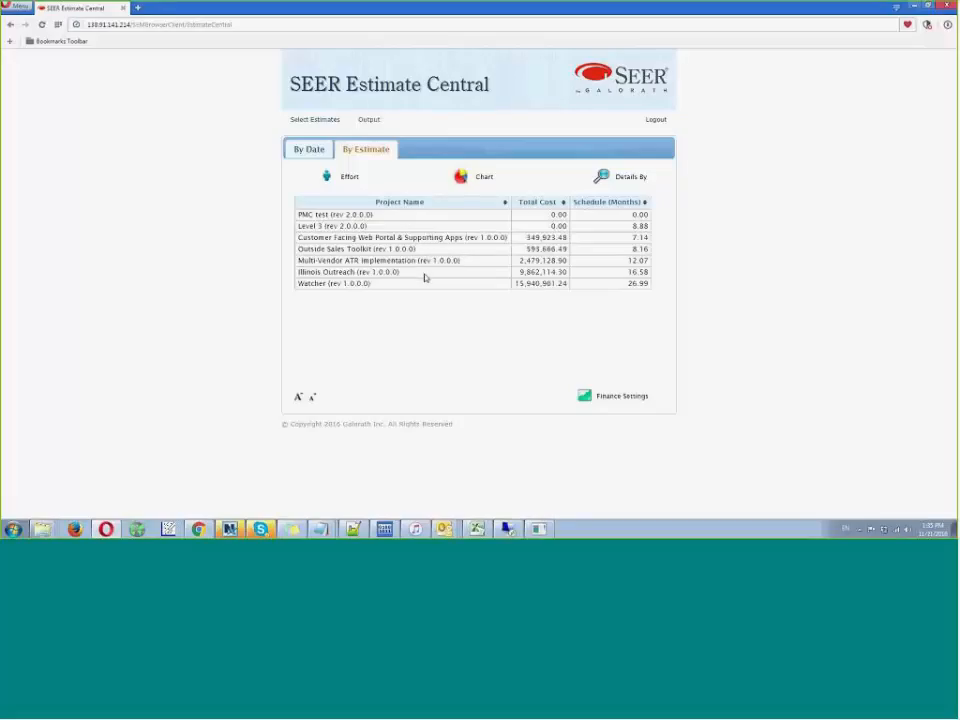
pyautogui.click(588, 399)
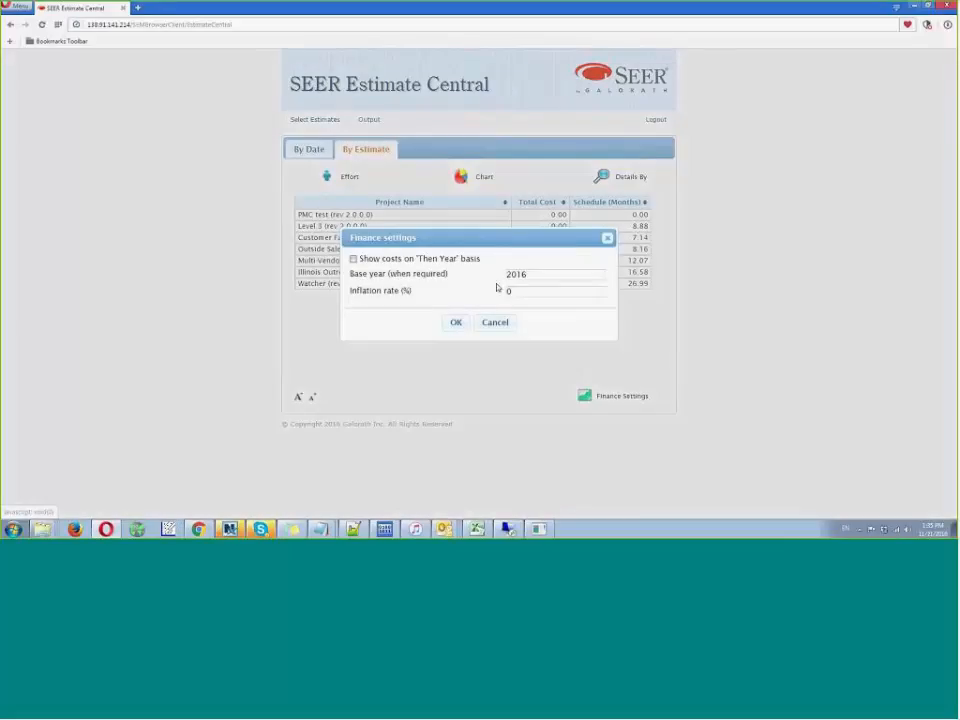
pyautogui.click(352, 258)
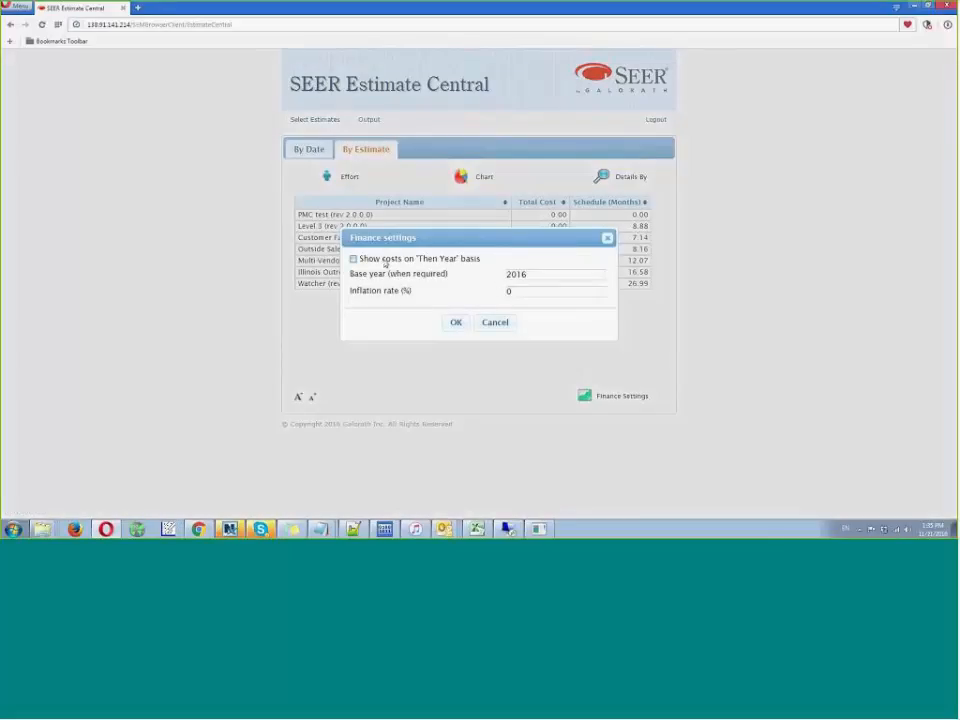
pyautogui.click(456, 326)
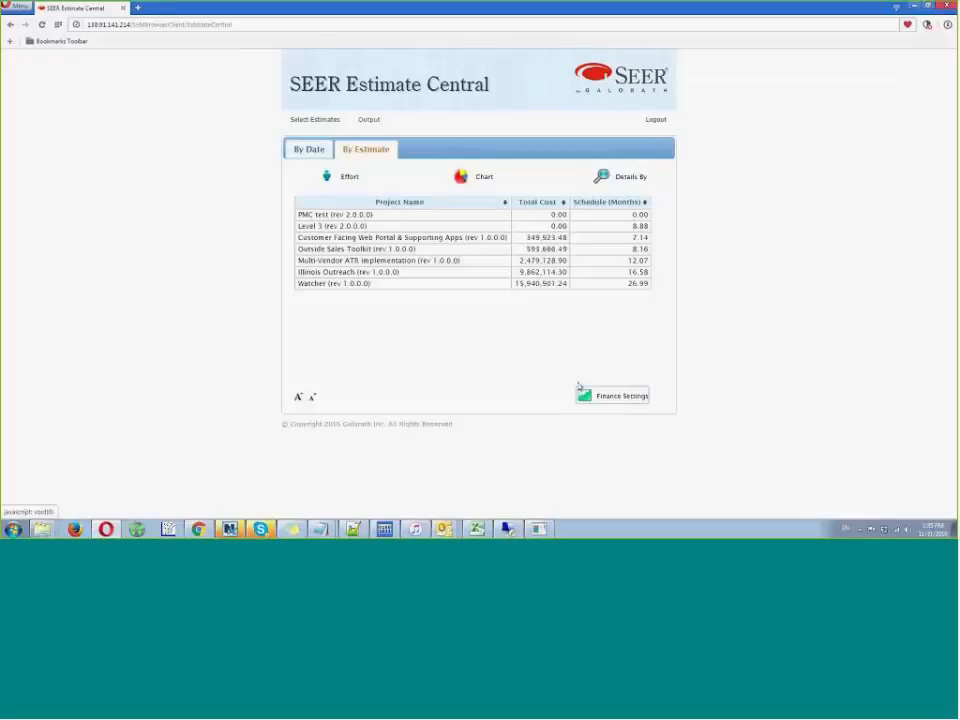
pyautogui.click(584, 396)
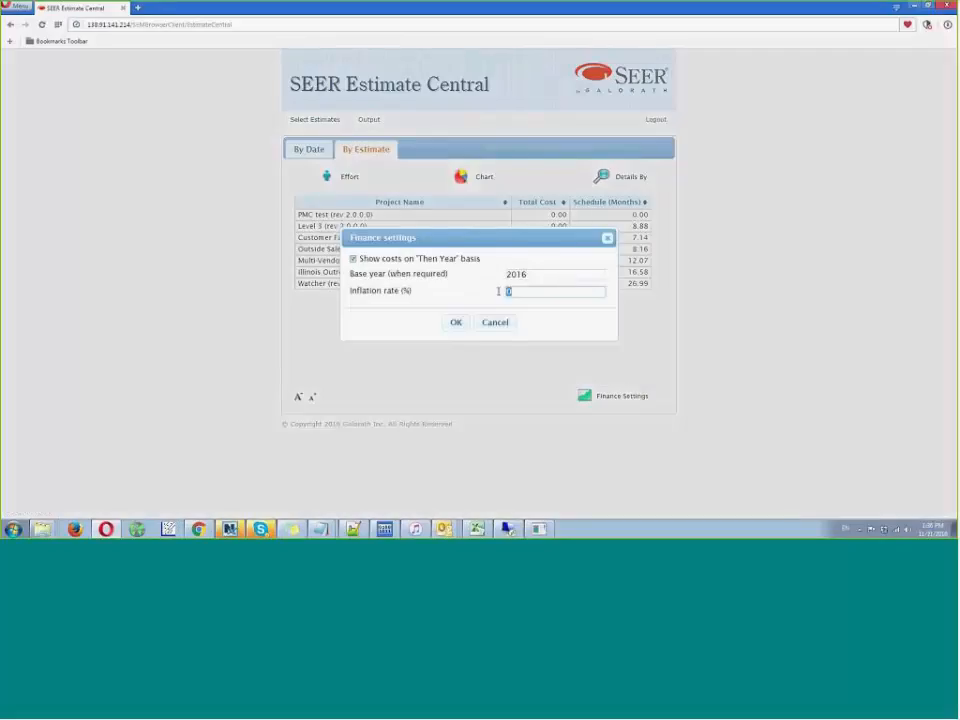
pyautogui.write('5')
pyautogui.click(452, 324)
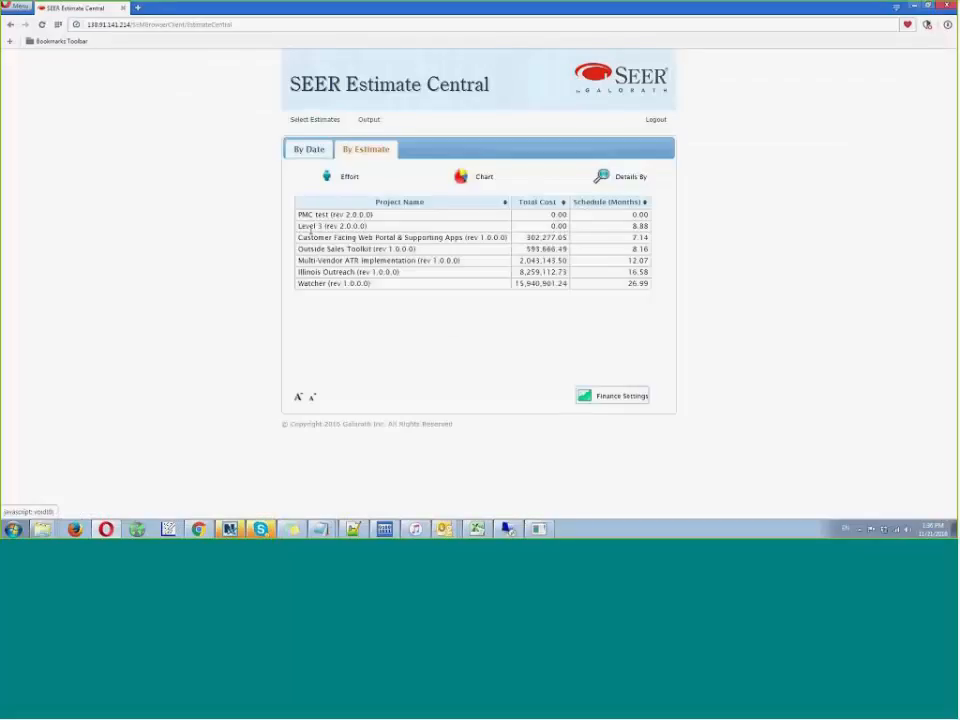
# - Return to the by-date chart, then log out and log back in to the SEER-SEM application
pyautogui.click(307, 150)
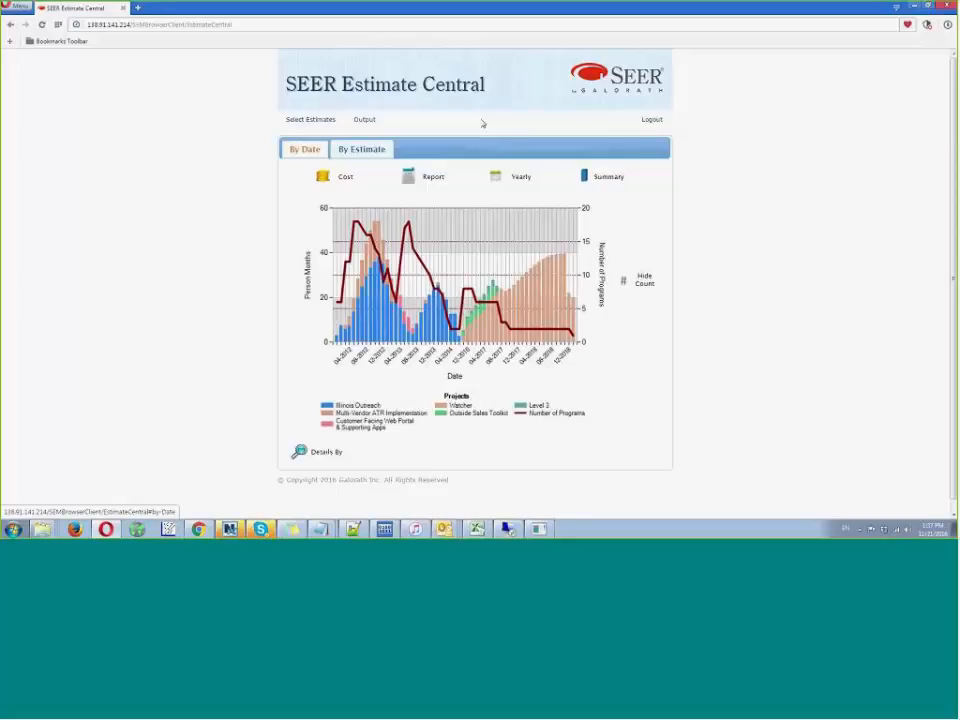
pyautogui.click(652, 120)
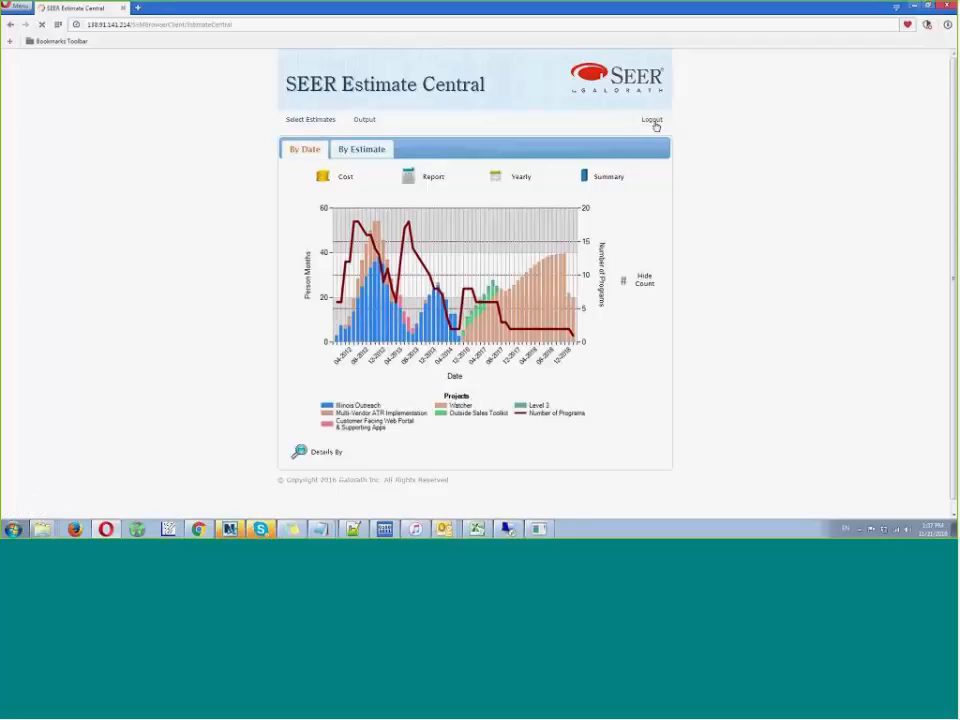
pyautogui.click(604, 147)
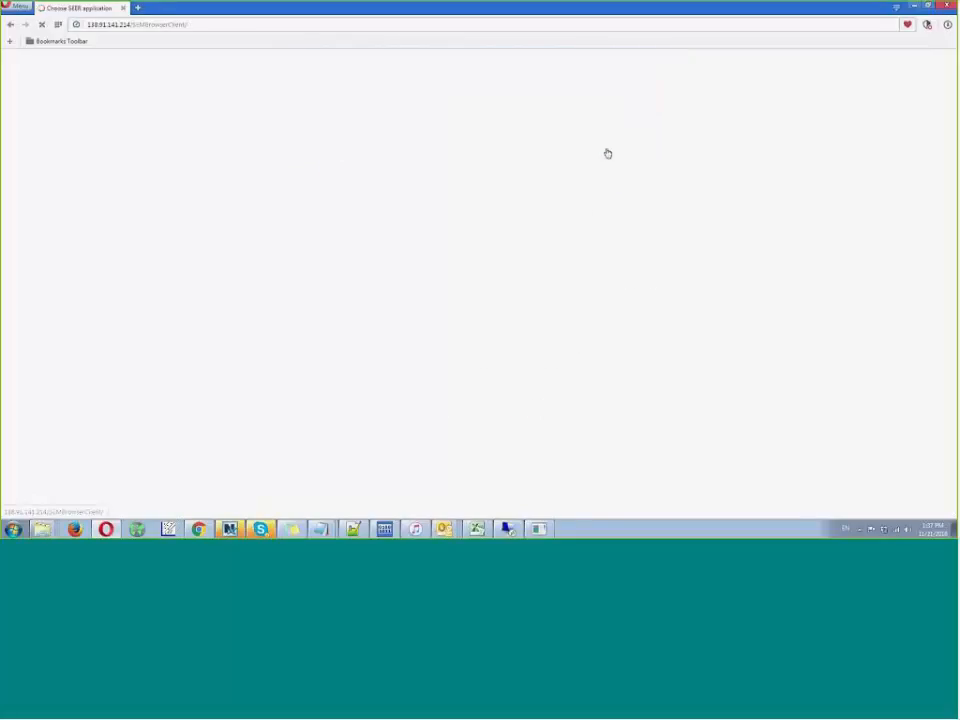
pyautogui.click(431, 172)
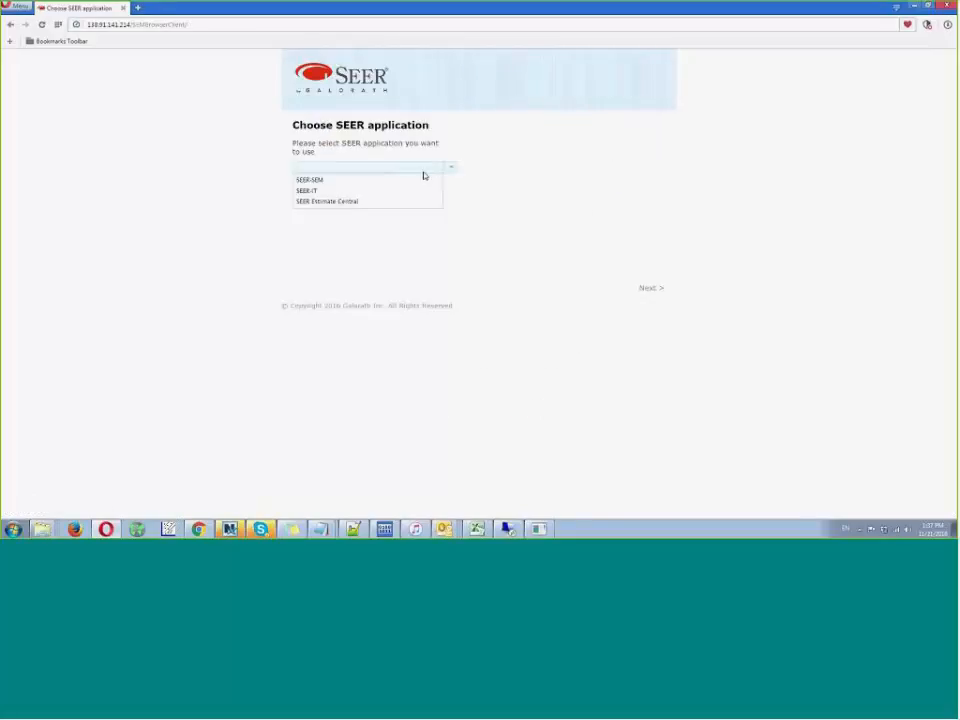
pyautogui.click(425, 181)
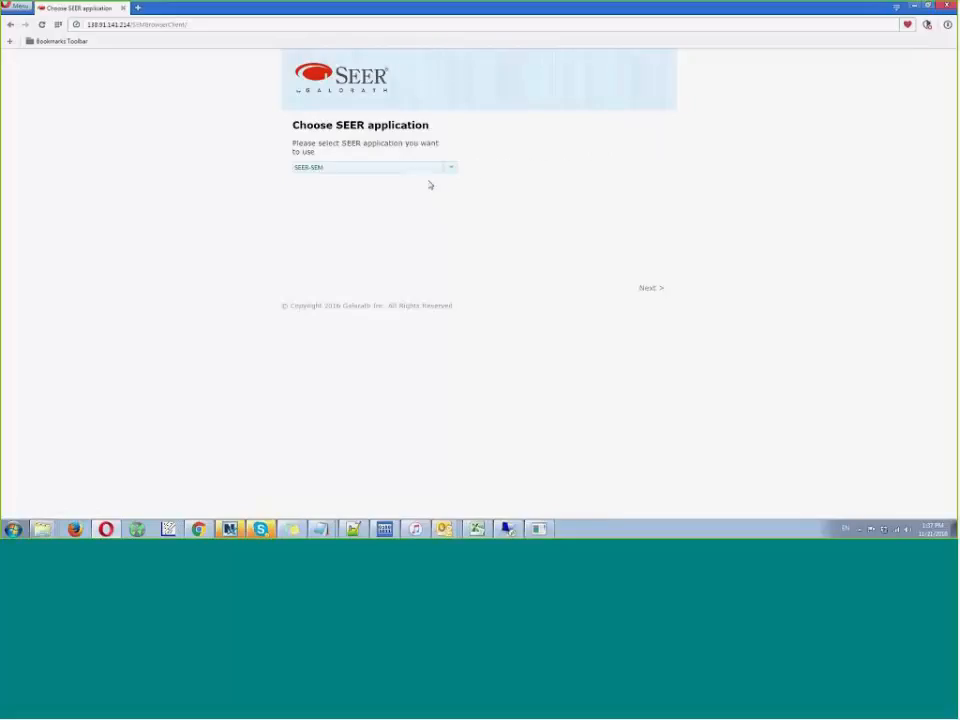
pyautogui.click(650, 289)
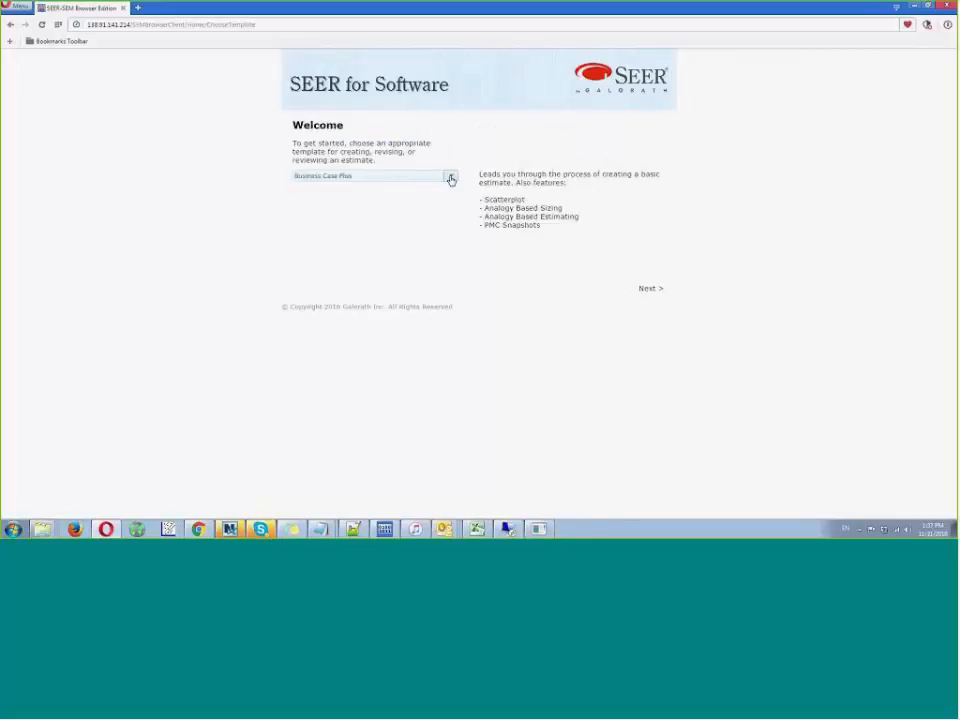
# - Start a new software estimate from a different template than Business Case Plus
pyautogui.click(450, 178)
pyautogui.click(416, 208)
pyautogui.click(647, 291)
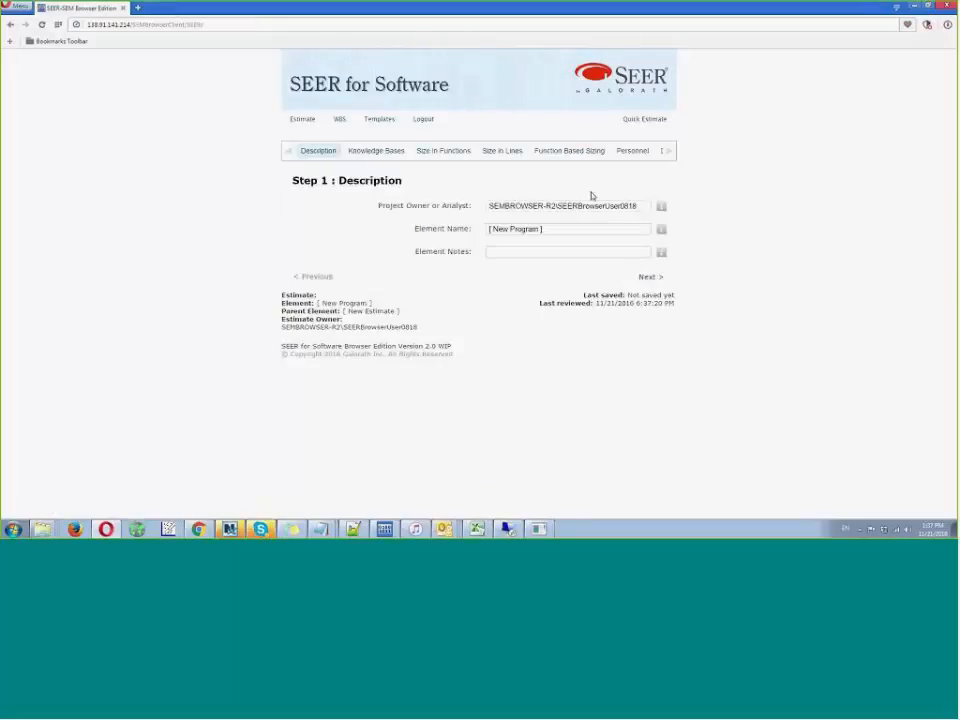
# - Set Special Display Requirements to (Vhi) Interactive in the new estimate's Target Environment step
pyautogui.click(669, 152)
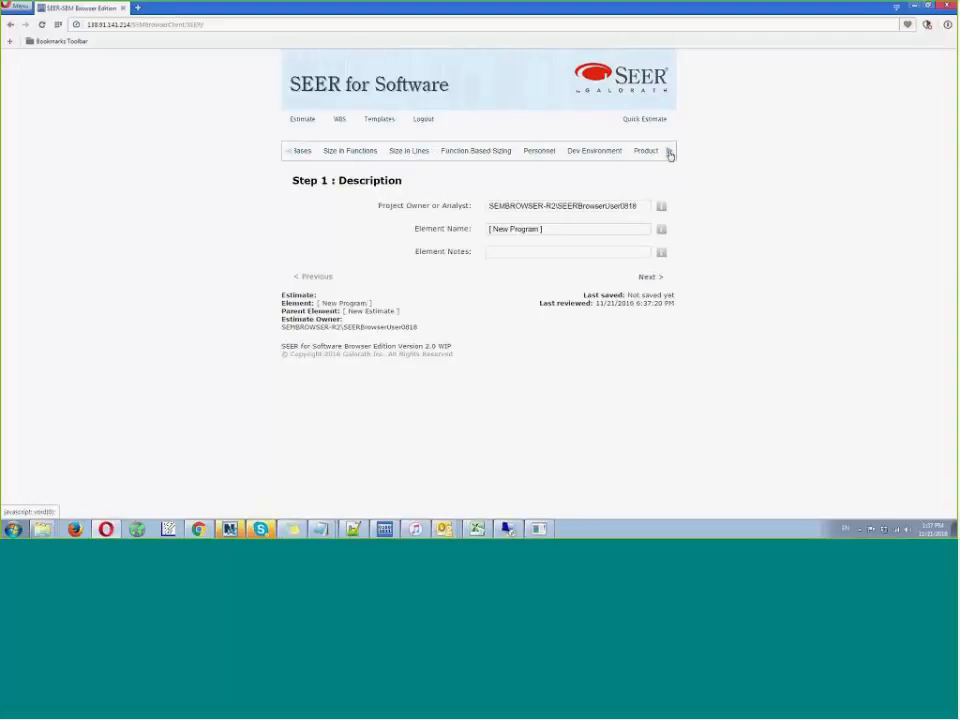
pyautogui.click(670, 155)
pyautogui.click(670, 155)
pyautogui.click(670, 155)
pyautogui.click(670, 155)
pyautogui.click(670, 155)
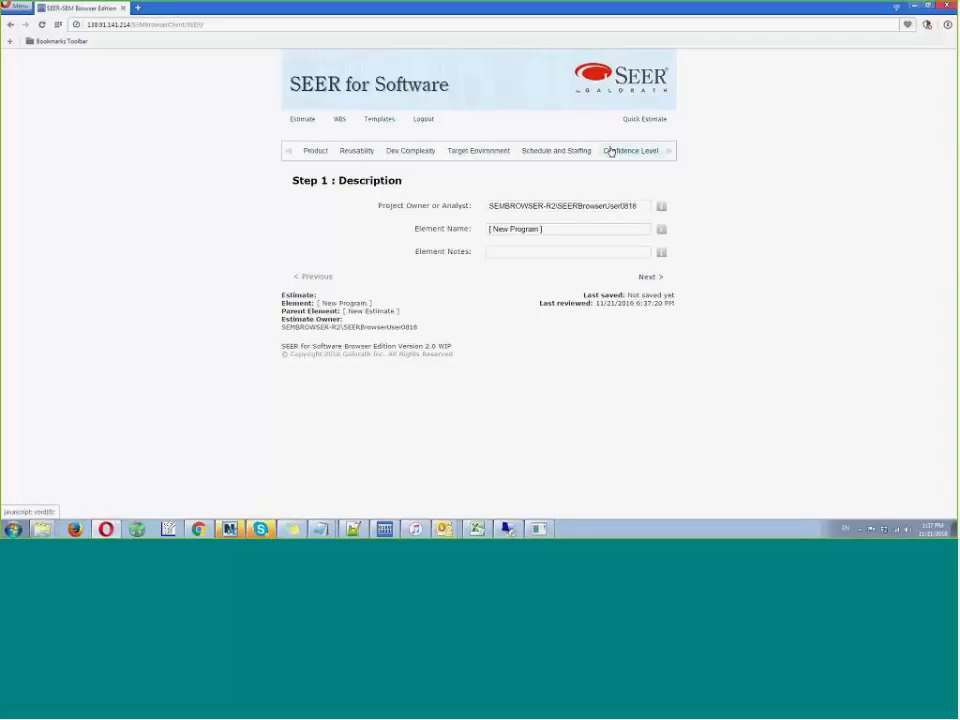
pyautogui.click(468, 152)
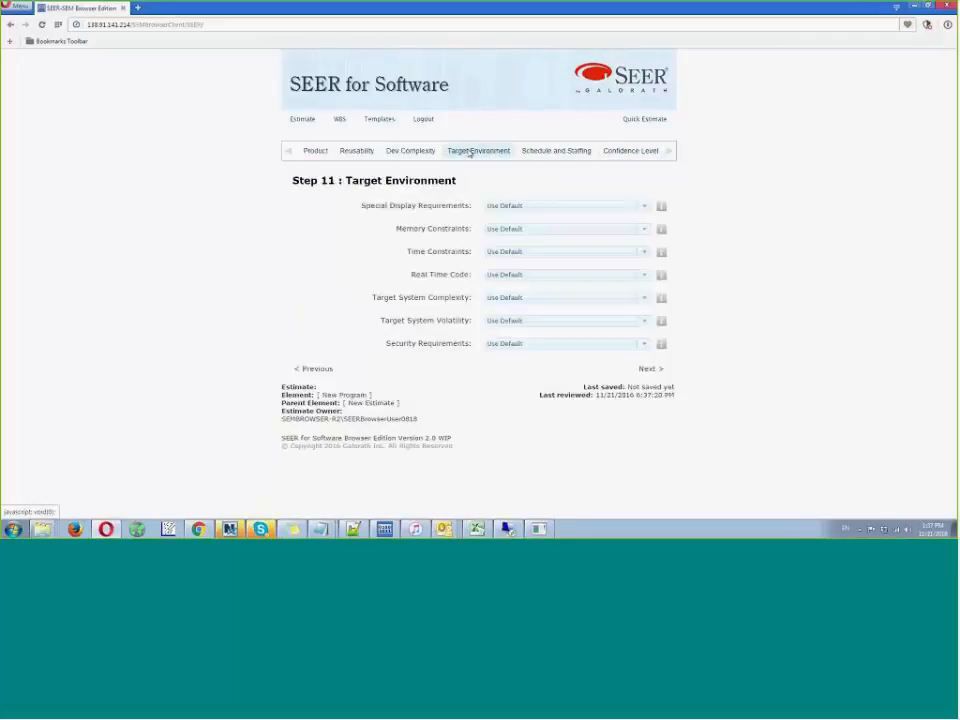
pyautogui.click(644, 206)
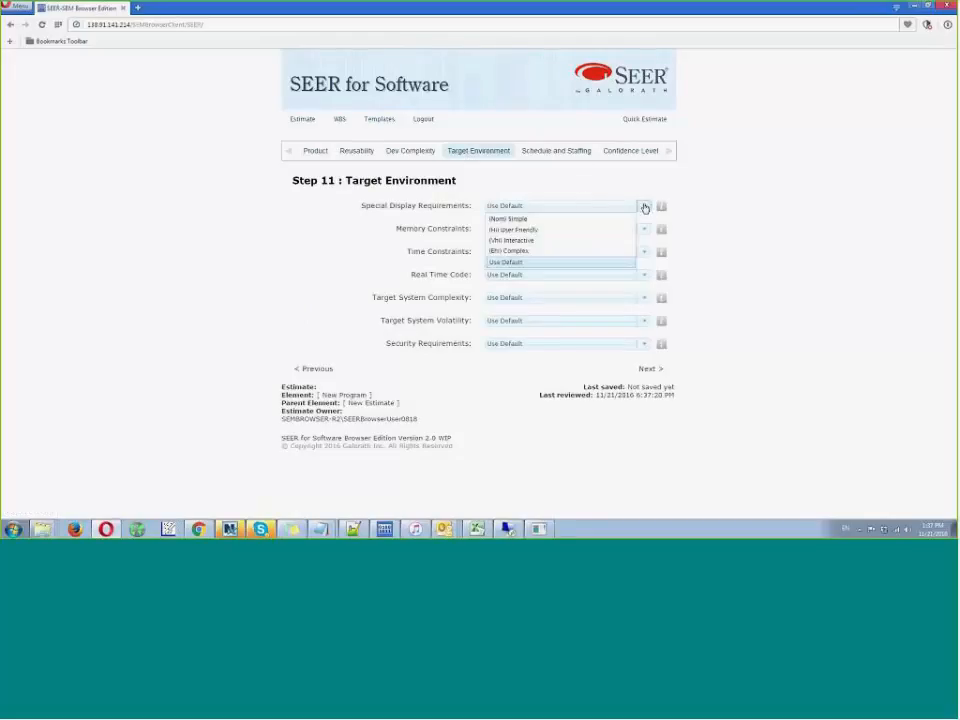
pyautogui.click(576, 241)
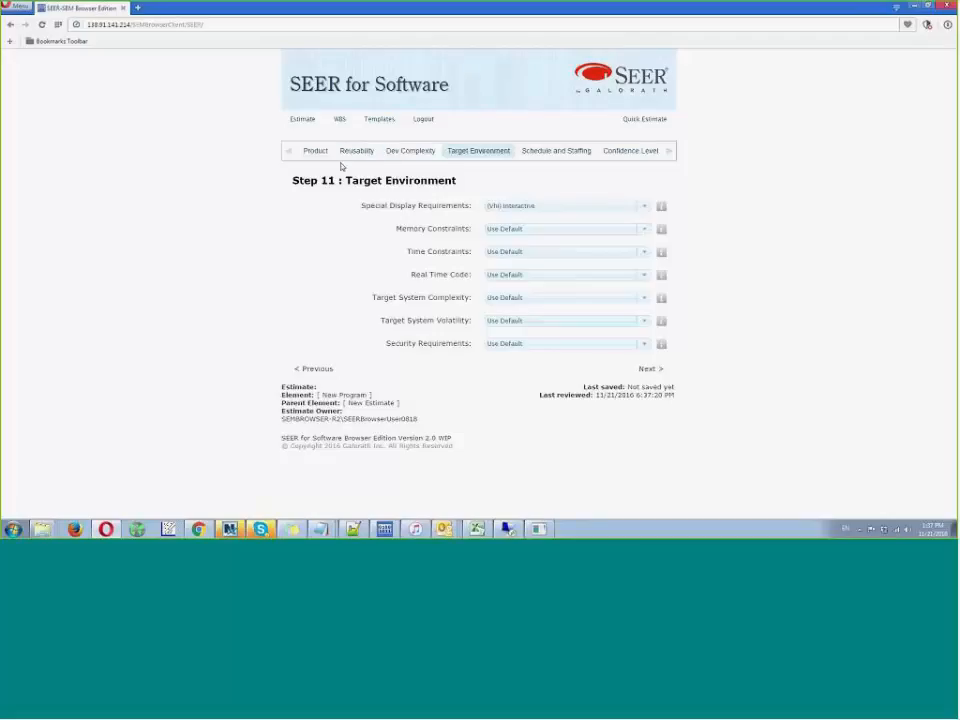
# - Log out without saving the new estimate, and log back in to SEER Estimate Central
pyautogui.click(424, 121)
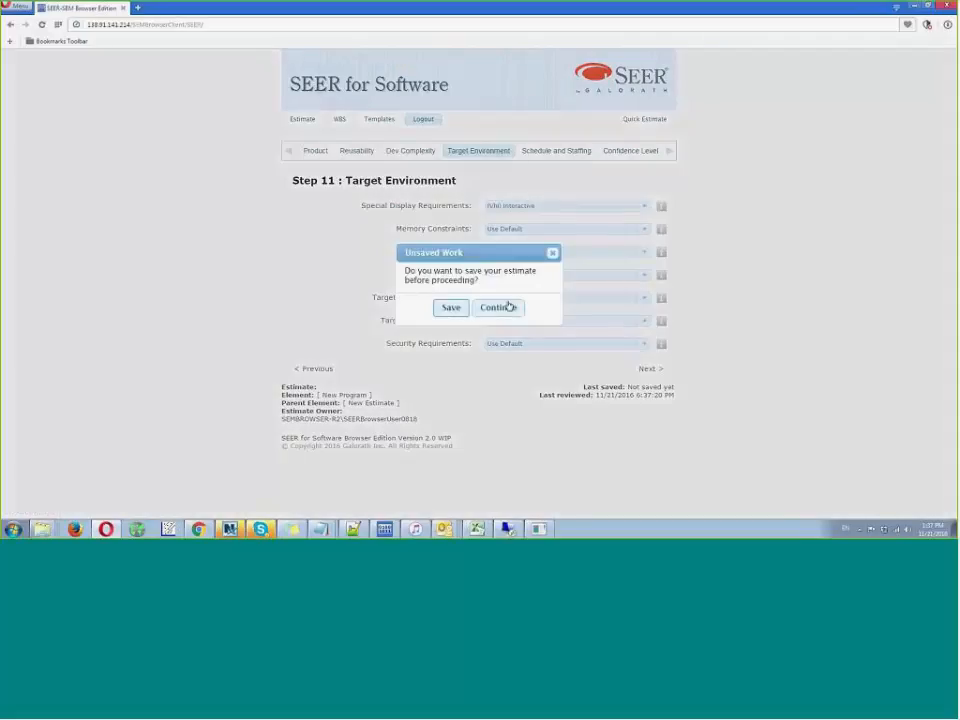
pyautogui.click(508, 307)
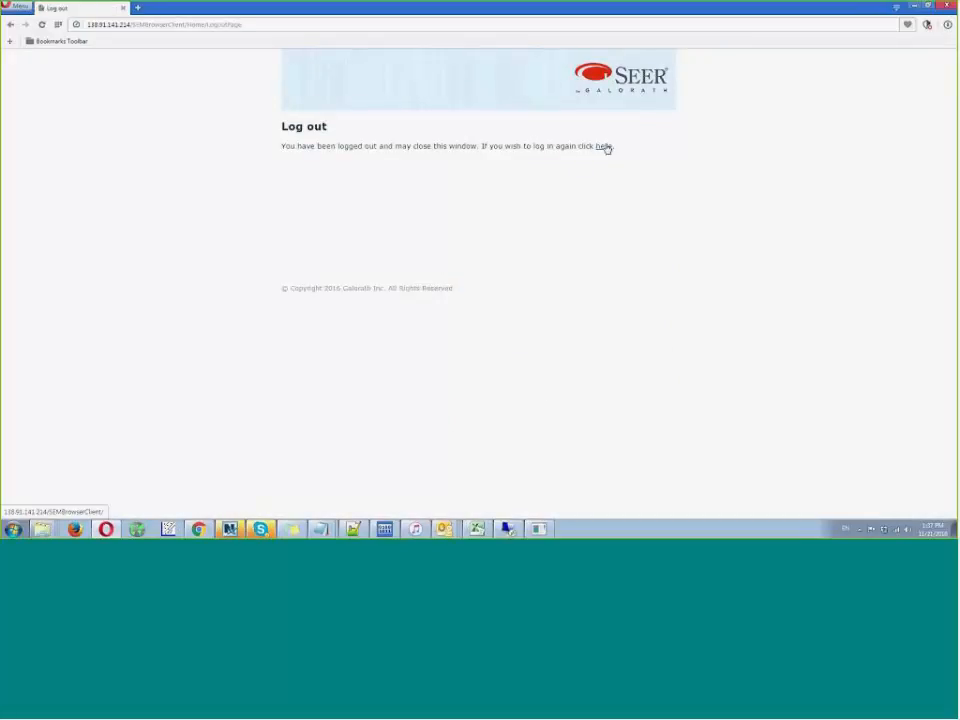
pyautogui.click(604, 147)
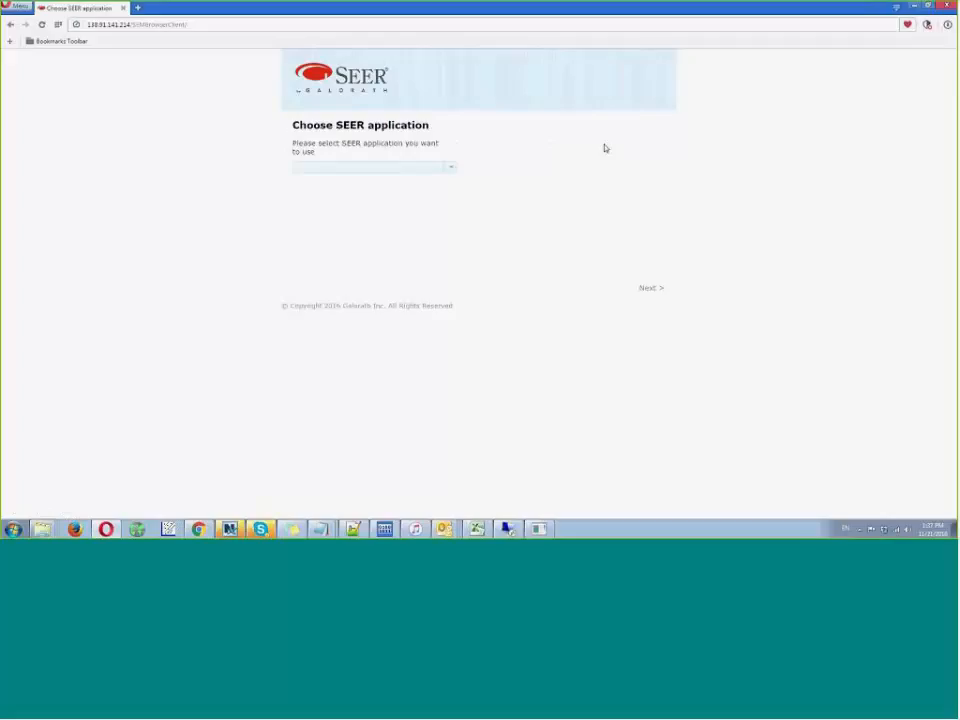
pyautogui.click(449, 170)
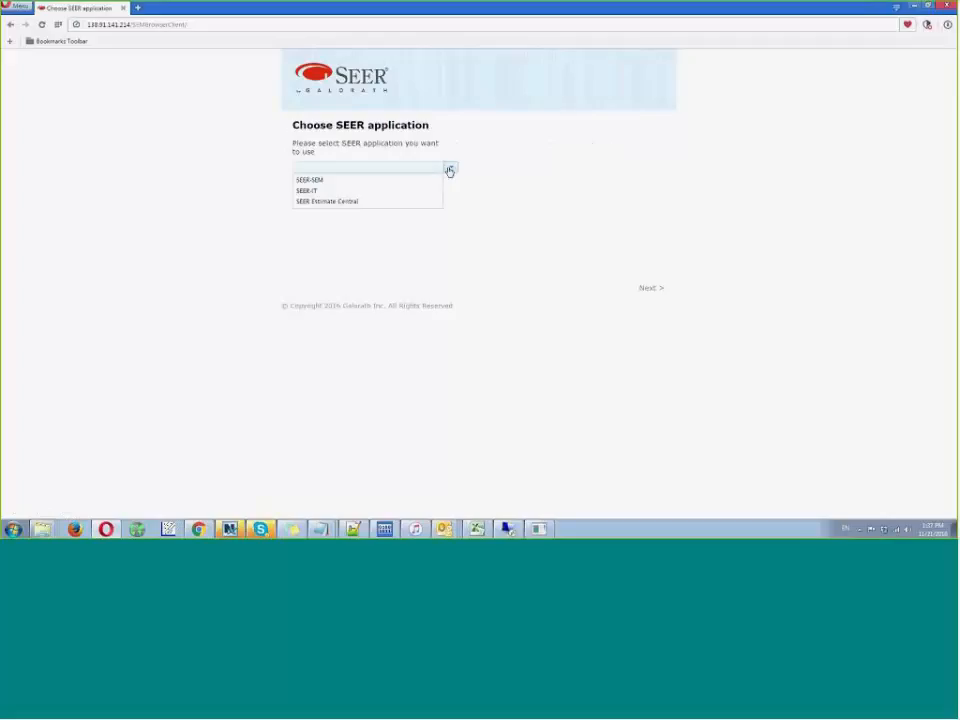
pyautogui.click(398, 202)
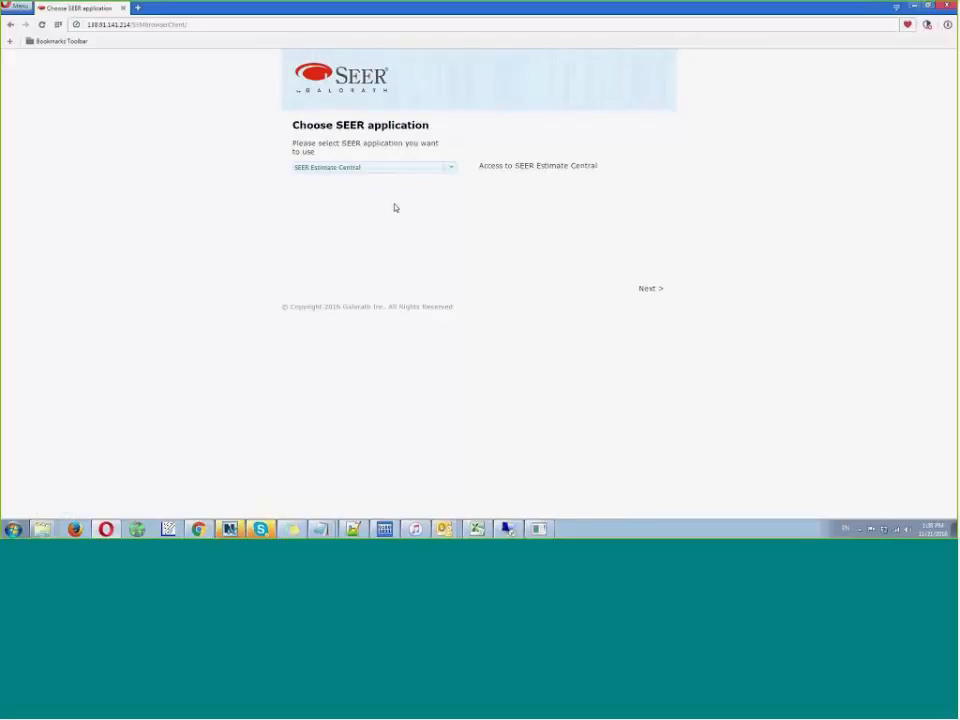
pyautogui.click(650, 288)
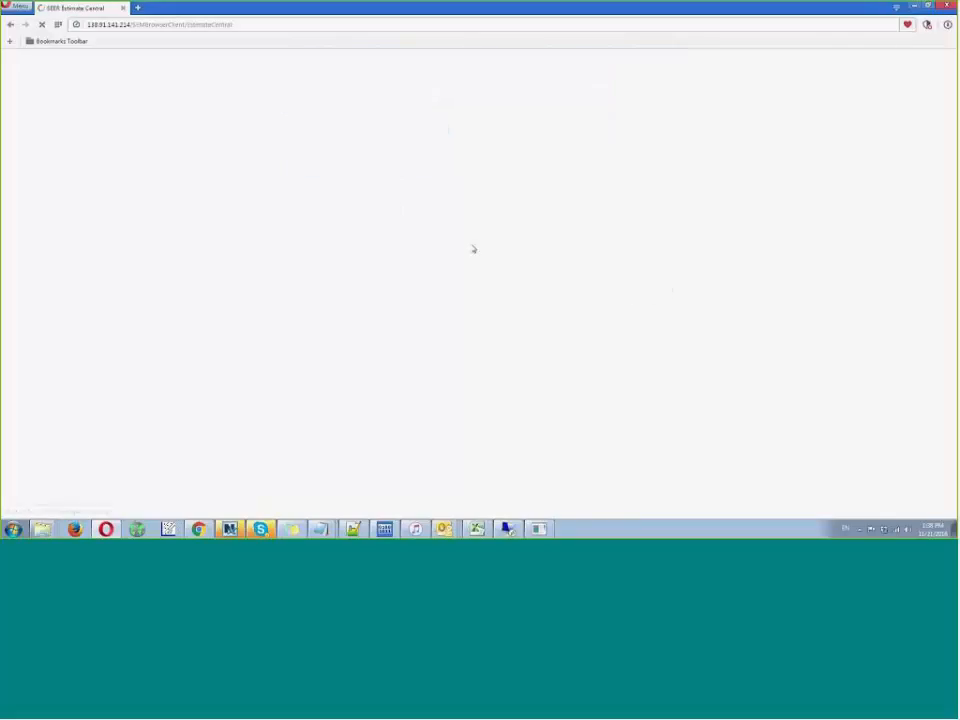
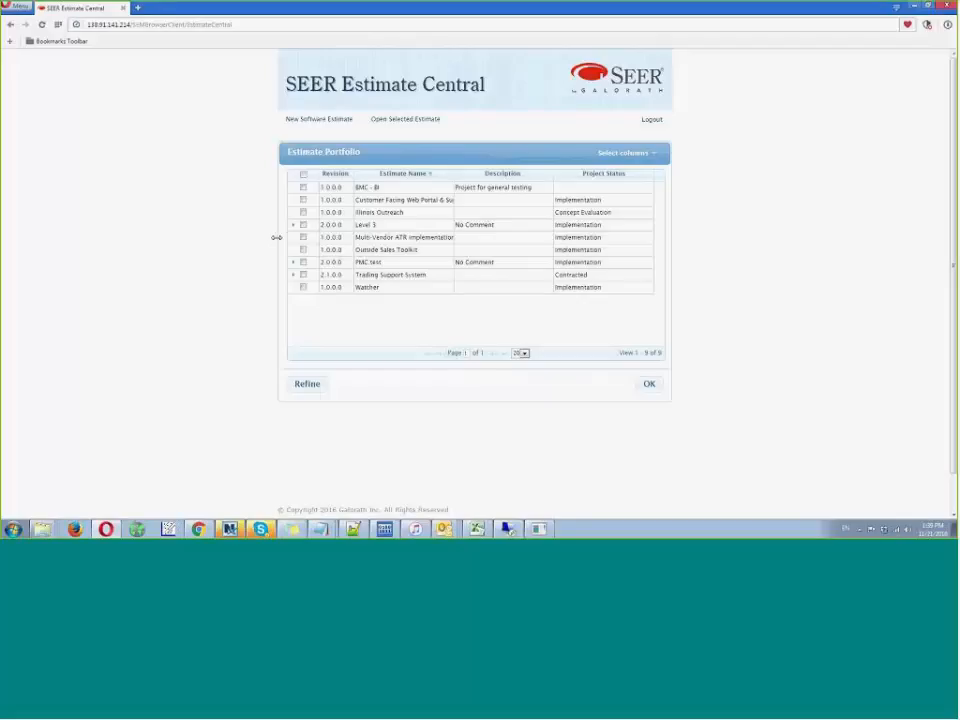
# - Widen the Estimate Portfolio table and search the database's project names for "happy"
pyautogui.moveTo(279, 236); pyautogui.dragTo(150, 228)
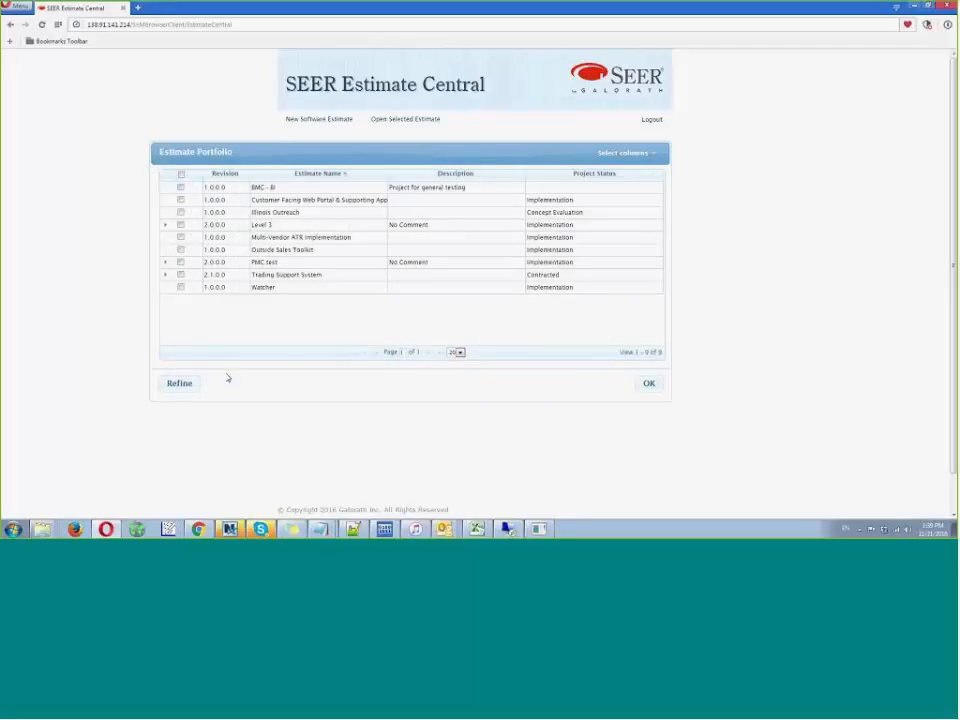
pyautogui.click(190, 383)
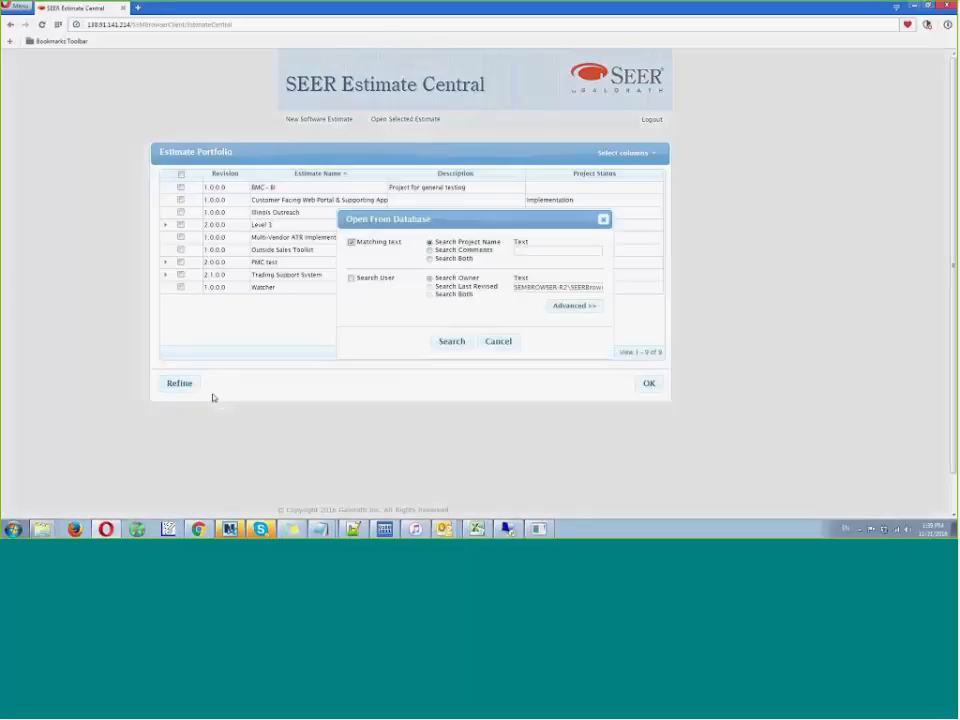
pyautogui.click(531, 249)
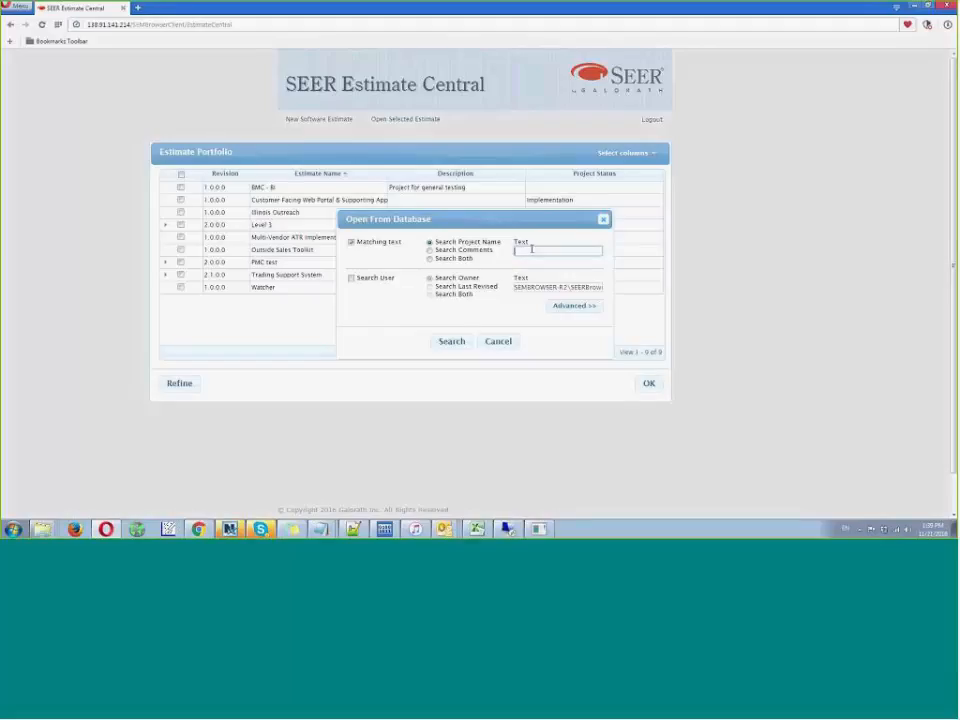
pyautogui.write('happy')
pyautogui.click(451, 341)
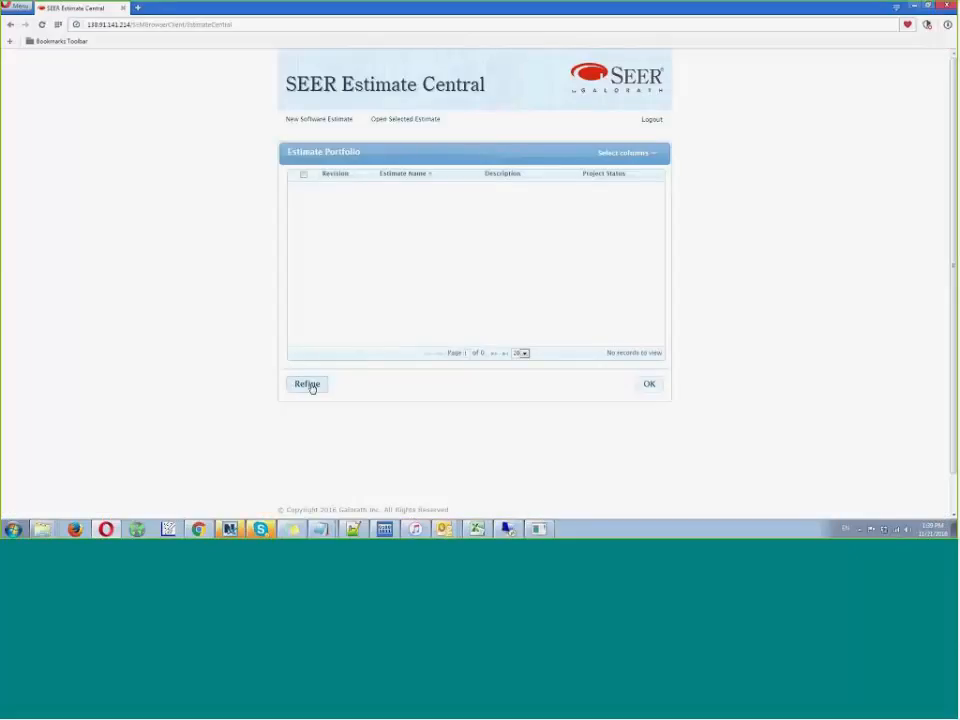
# - Refine the portfolio with a project name search for "Rus"
pyautogui.click(310, 385)
pyautogui.click(527, 251)
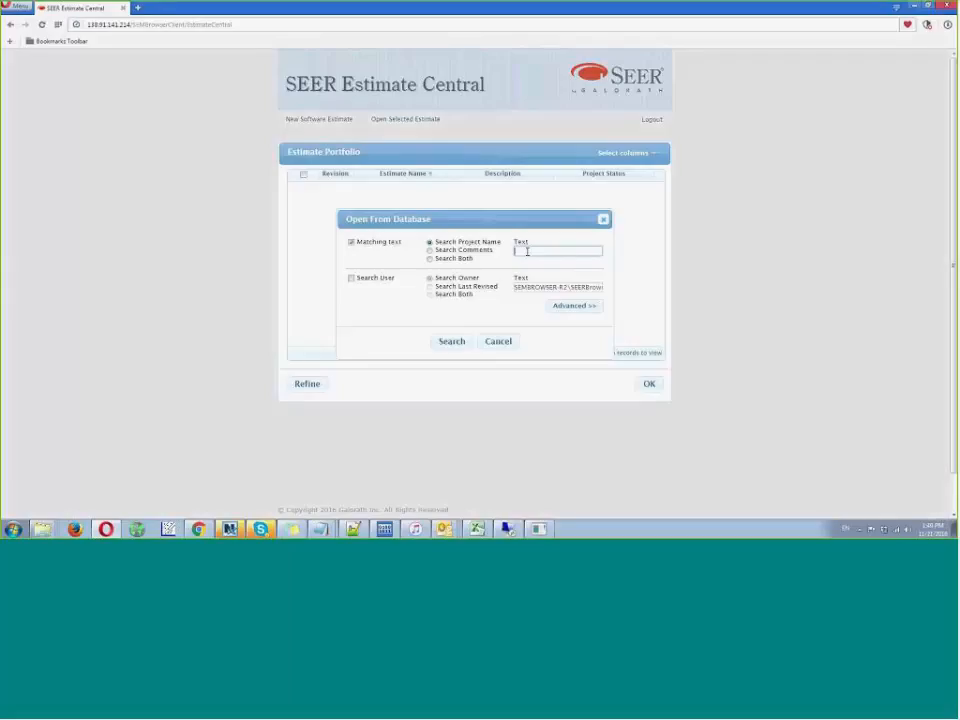
pyautogui.write('Russ')
pyautogui.click(450, 342)
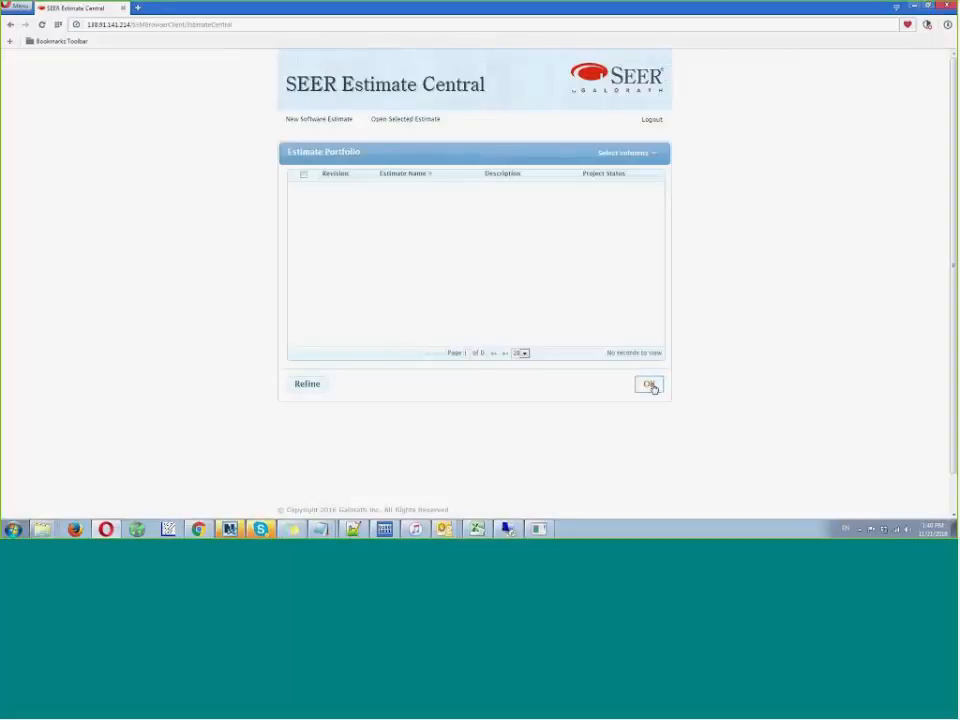
pyautogui.click(650, 386)
pyautogui.click(475, 310)
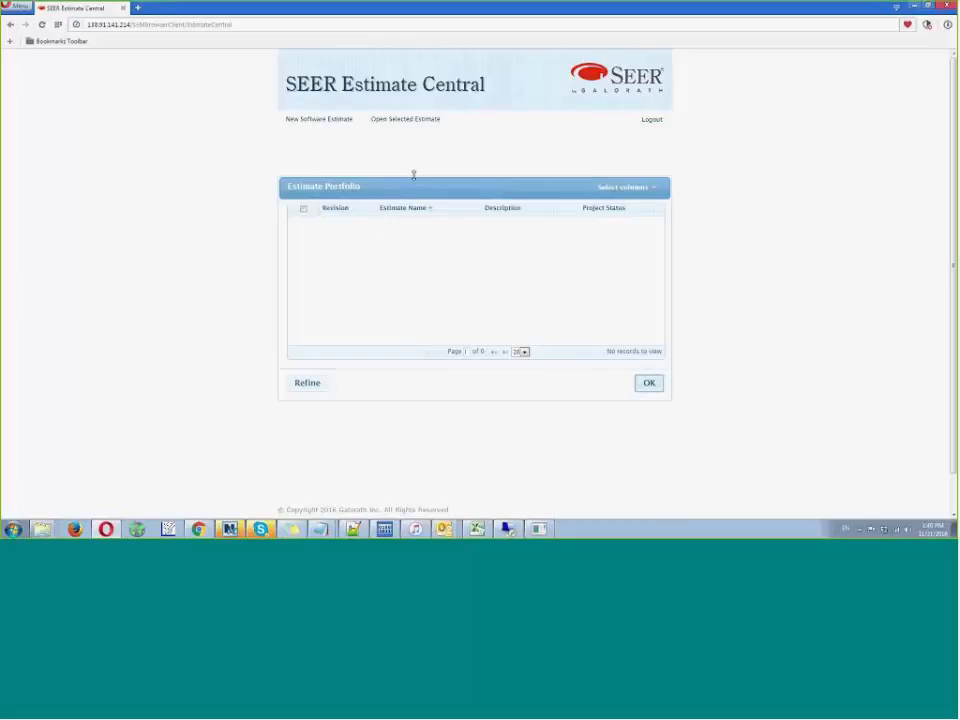
pyautogui.moveTo(414, 171); pyautogui.dragTo(430, 143)
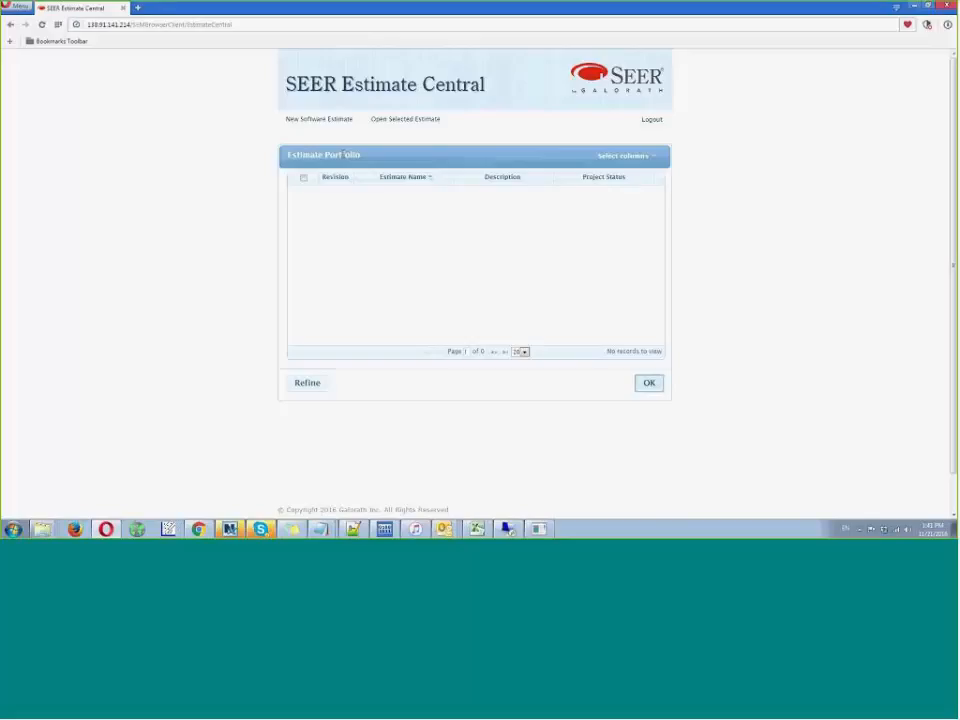
pyautogui.click(305, 384)
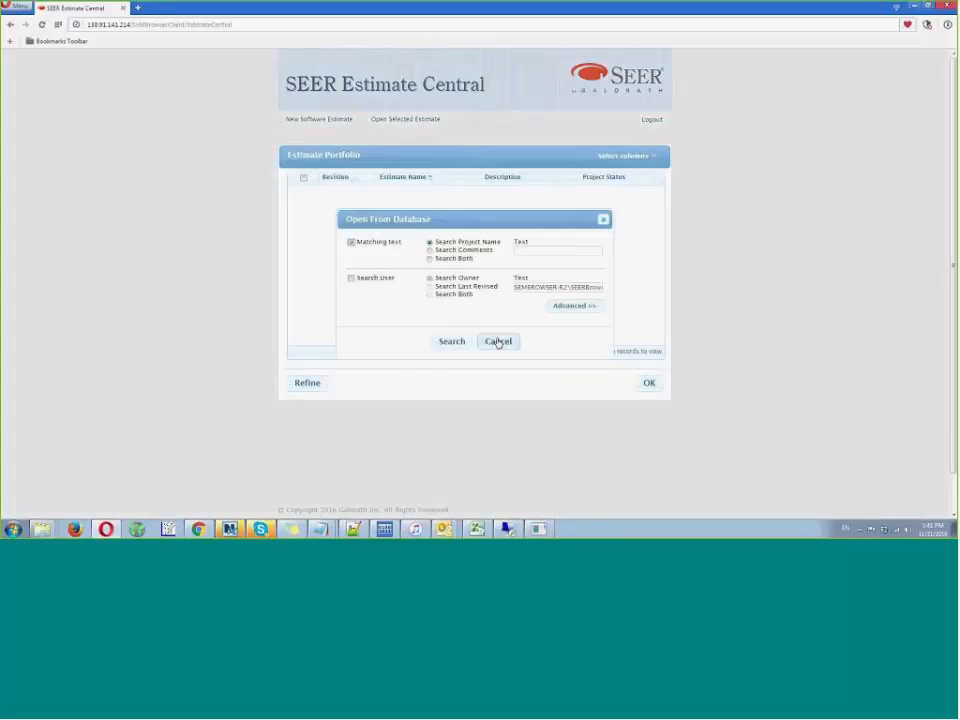
pyautogui.click(497, 343)
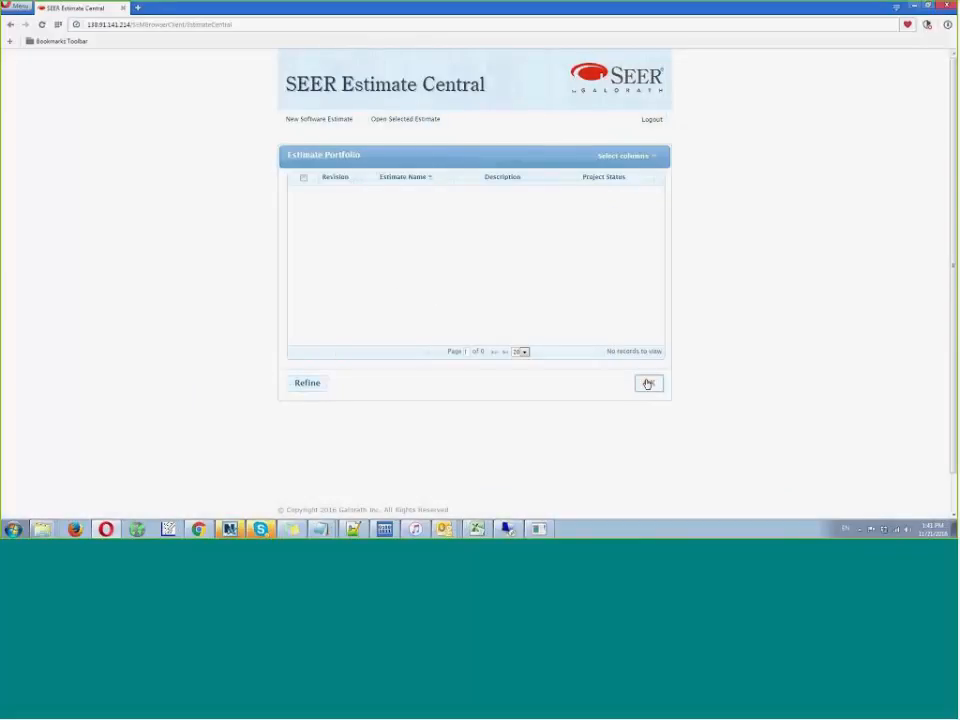
pyautogui.click(648, 384)
pyautogui.click(476, 306)
# - Log out, log back in to the SEER-SEM application, and start an estimate from the Business Case Plus template
pyautogui.click(651, 120)
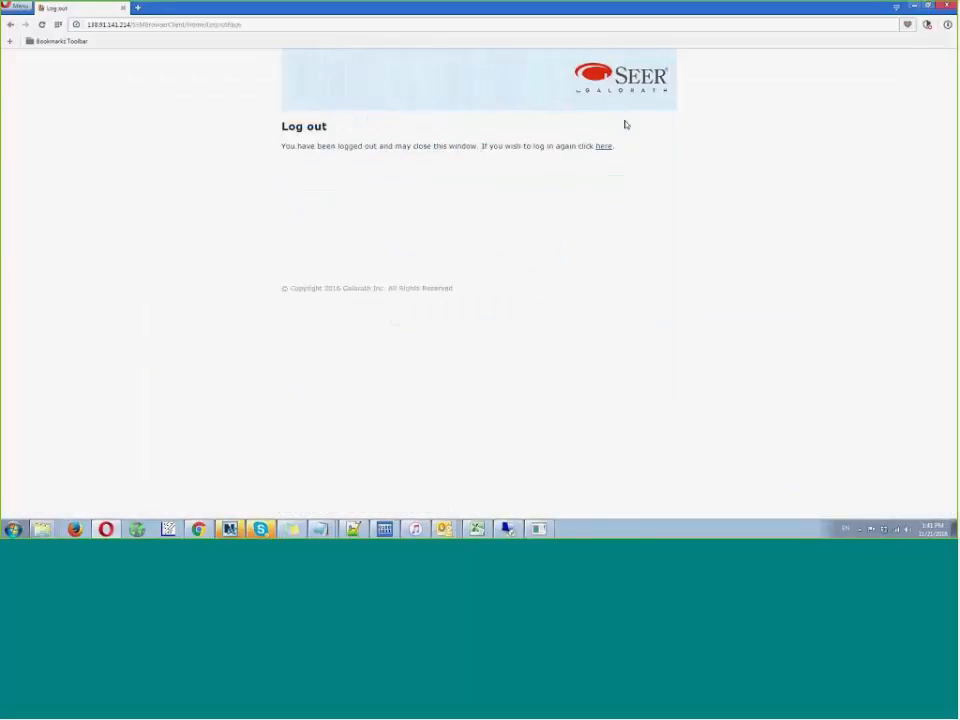
pyautogui.click(604, 148)
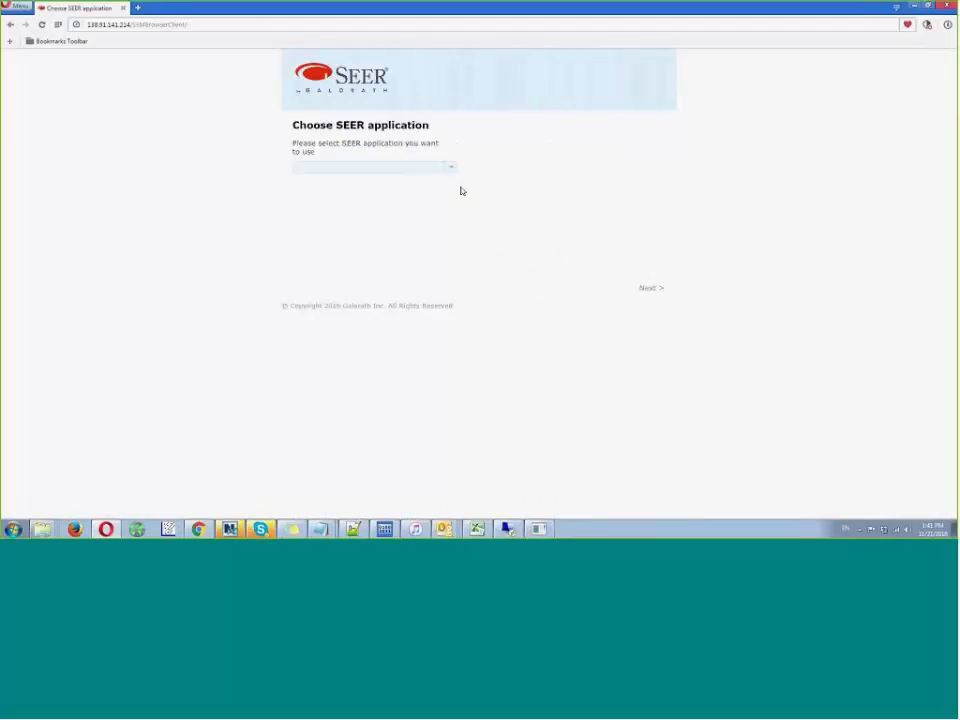
pyautogui.click(450, 167)
pyautogui.click(411, 183)
pyautogui.click(642, 288)
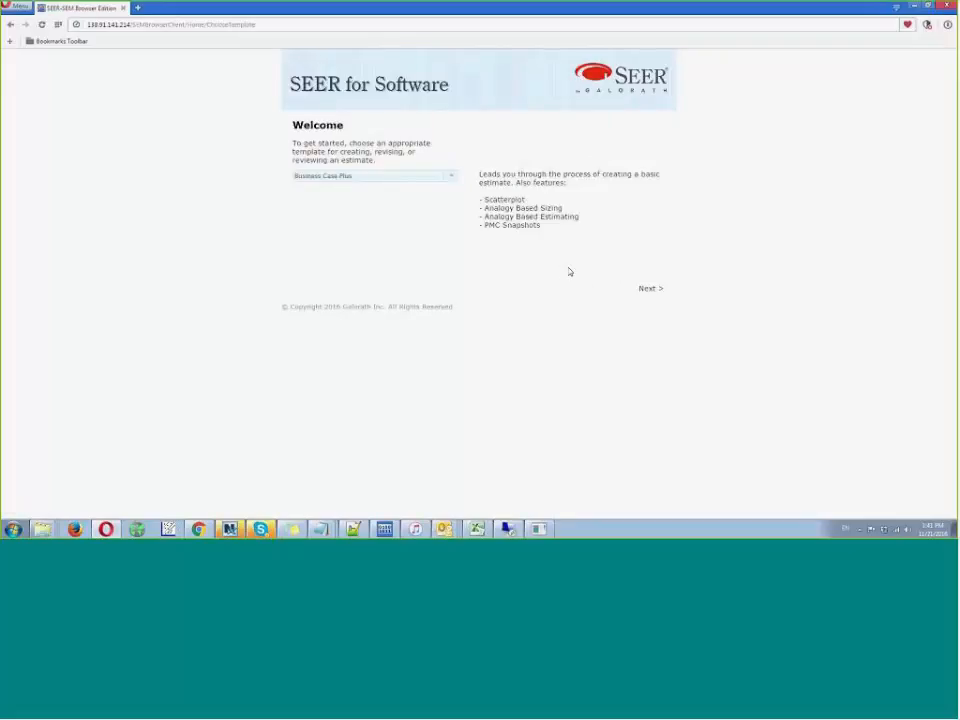
pyautogui.click(647, 292)
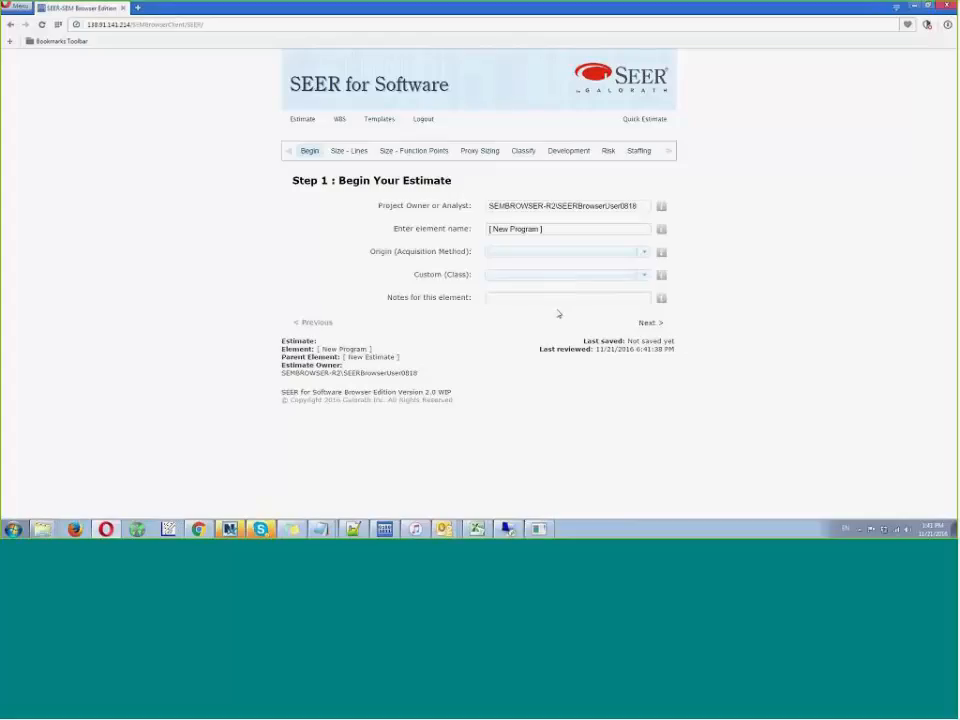
pyautogui.click(368, 120)
# - Switch to Chrome to view the XenApp 7.7 page, and return to the new software estimate
pyautogui.moveTo(105, 529)
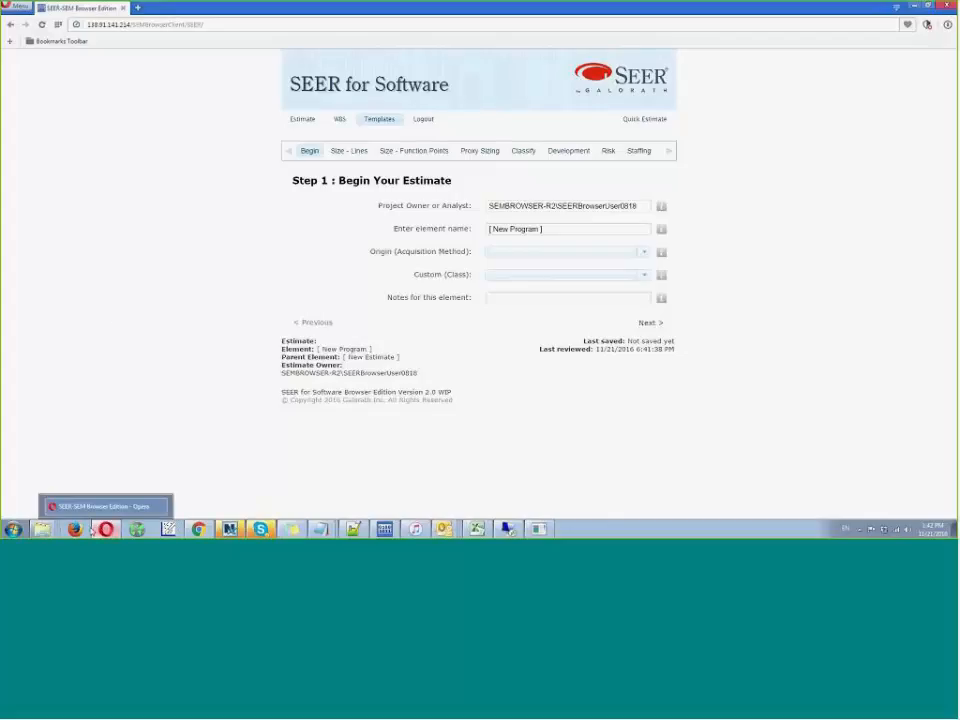
pyautogui.moveTo(199, 529)
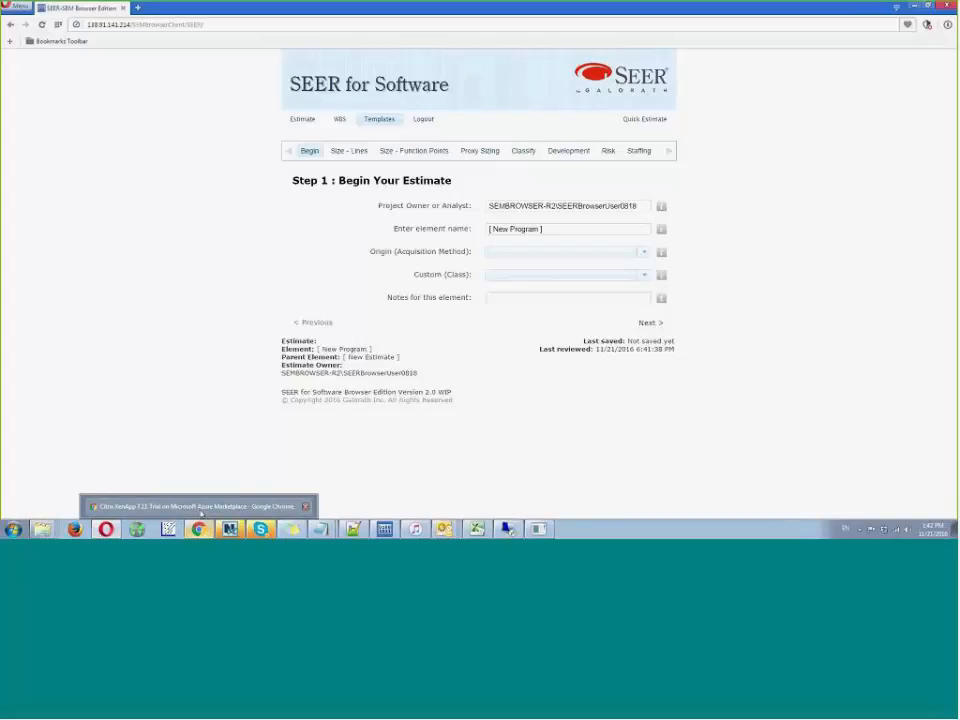
pyautogui.click(201, 512)
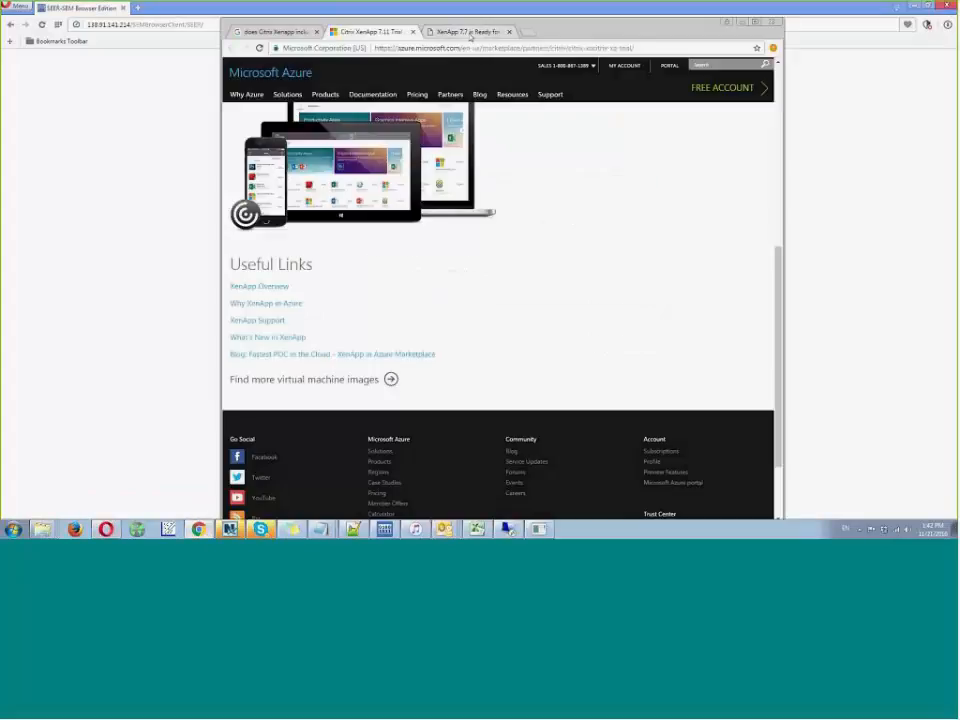
pyautogui.click(471, 33)
pyautogui.click(741, 22)
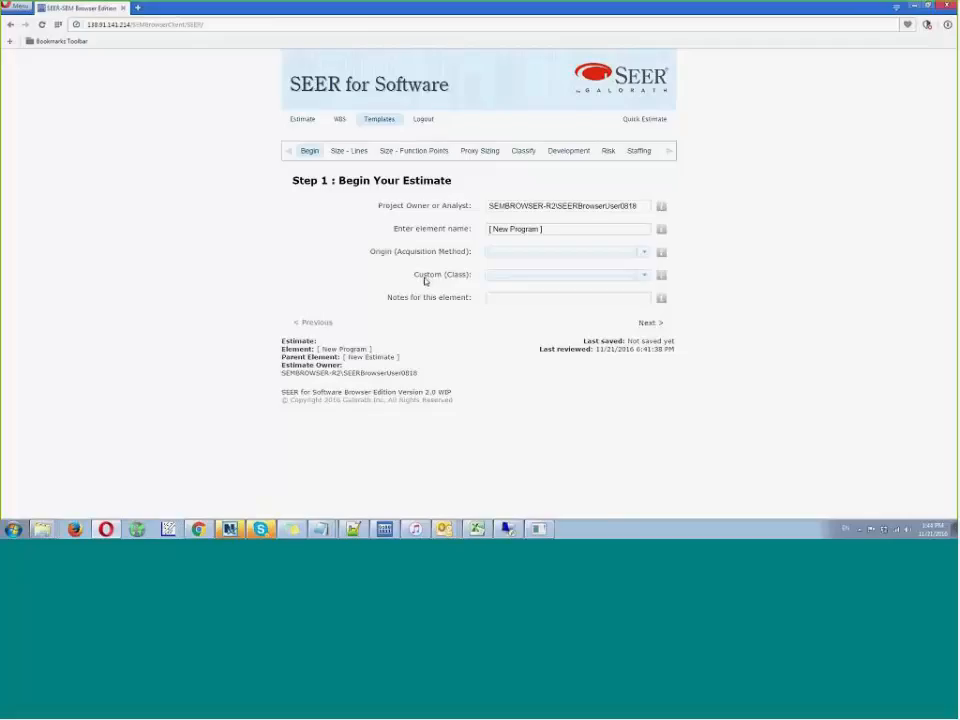
# - Log out of the software estimate without saving and log back in to SEER Estimate Central
pyautogui.click(423, 120)
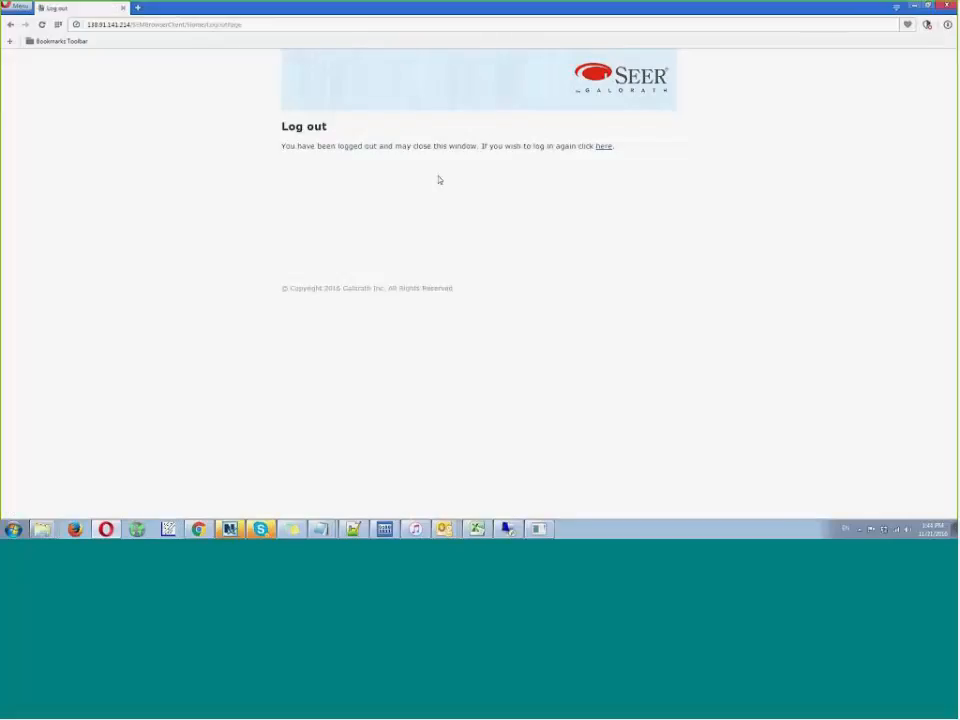
pyautogui.click(604, 147)
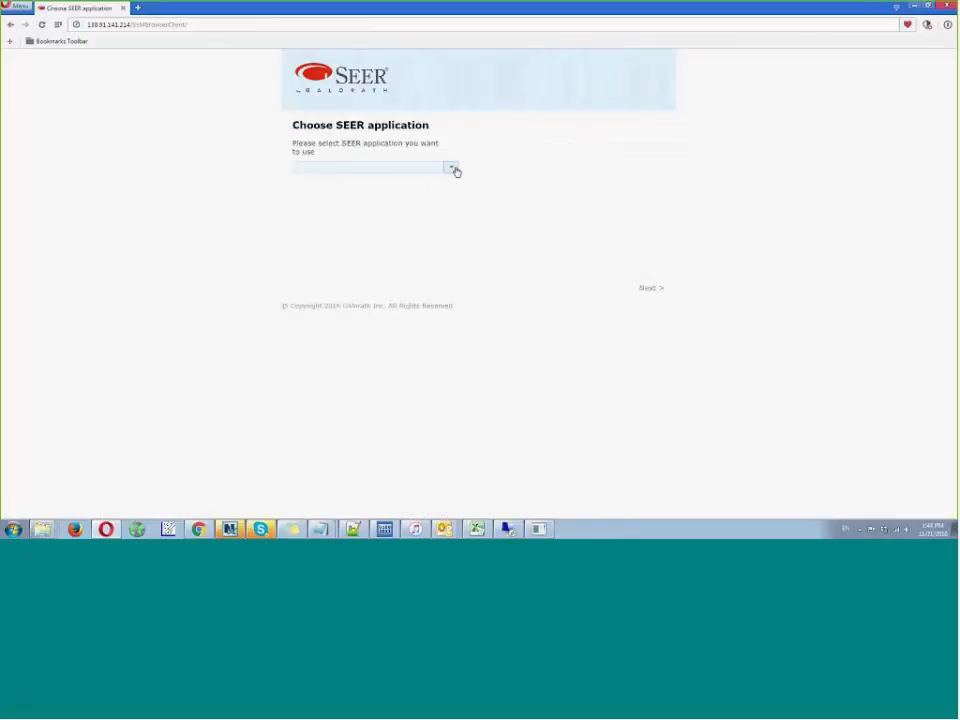
pyautogui.click(453, 167)
pyautogui.click(390, 204)
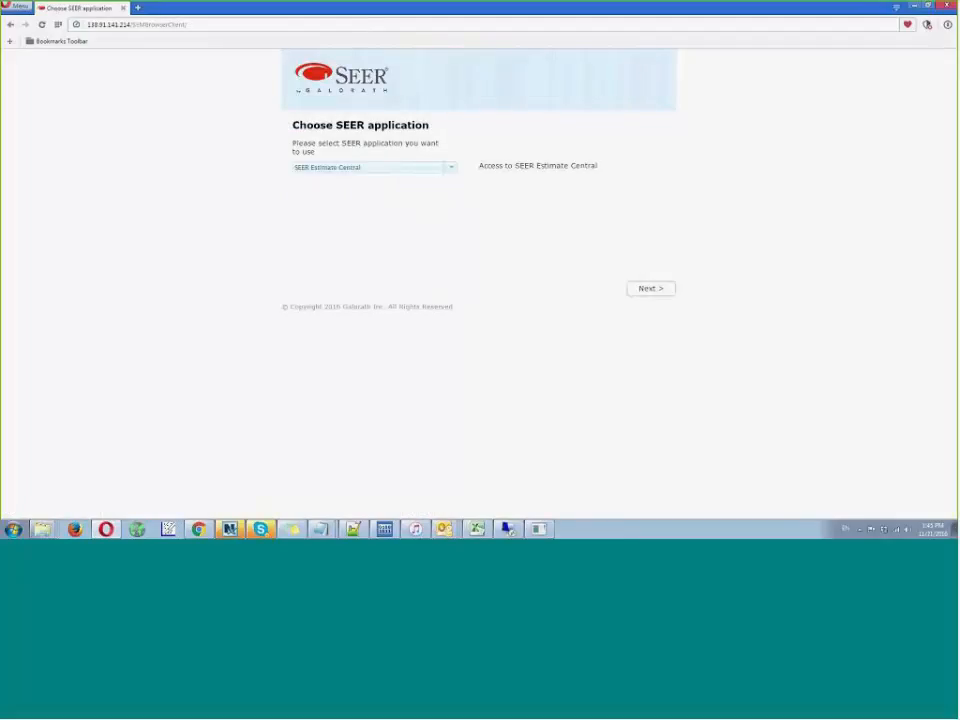
pyautogui.click(644, 291)
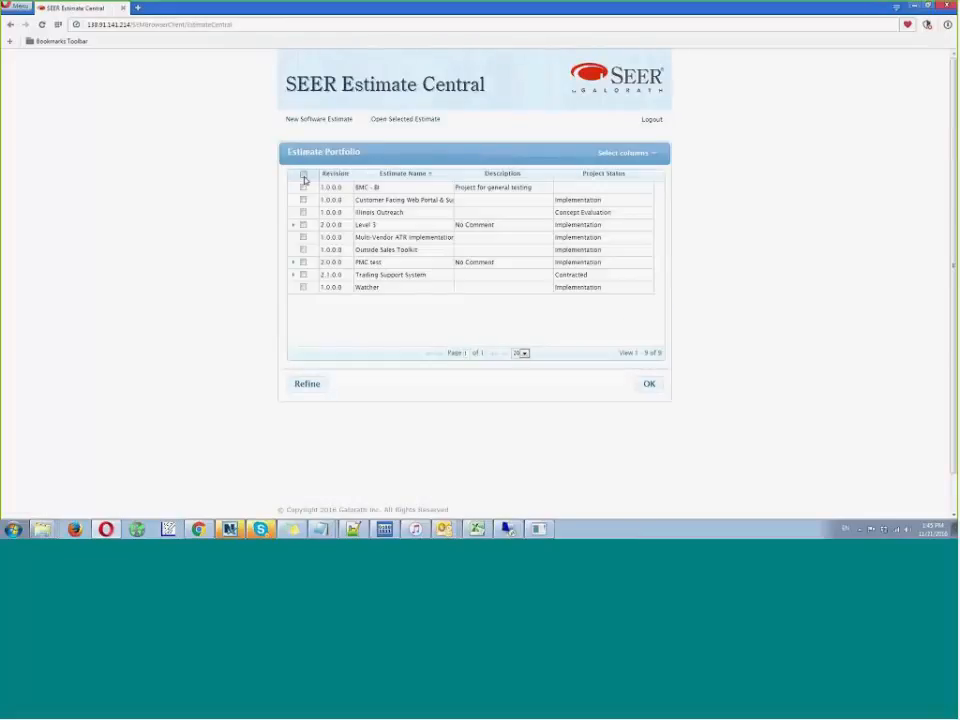
# - Dismiss the project selection prompt and list the Estimate Portfolio at Program Element Level
pyautogui.click(303, 173)
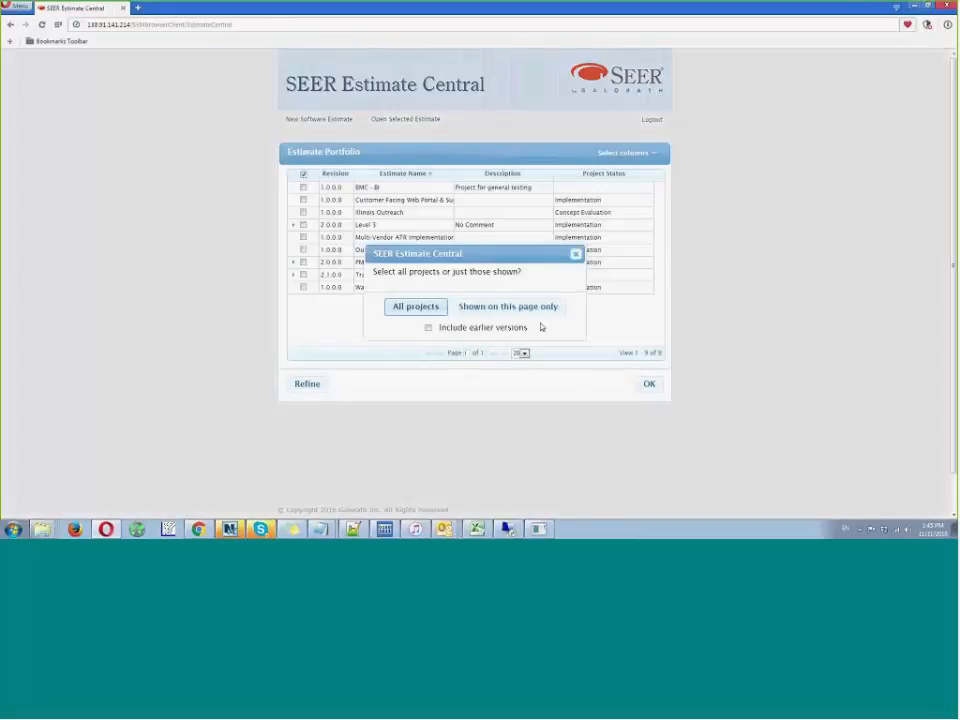
pyautogui.click(575, 254)
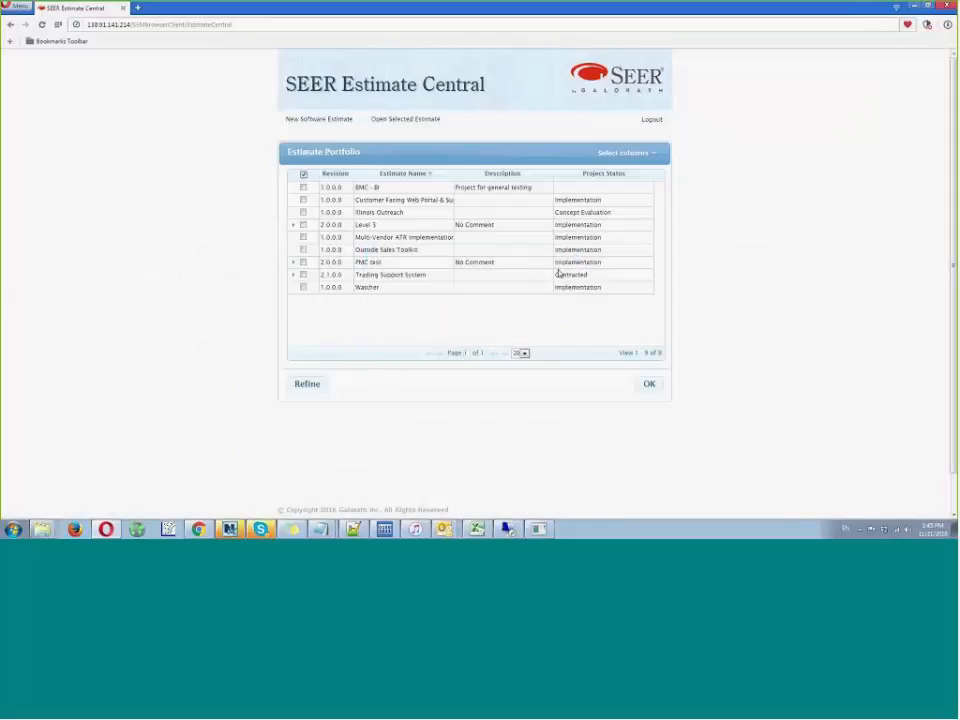
pyautogui.click(625, 152)
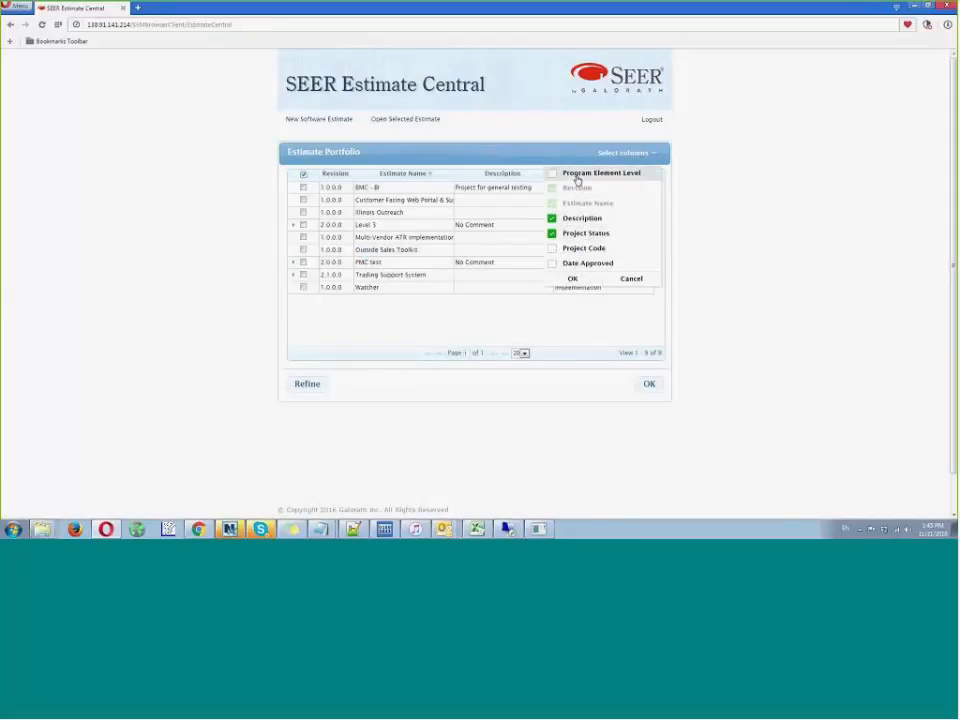
pyautogui.click(552, 173)
pyautogui.click(577, 281)
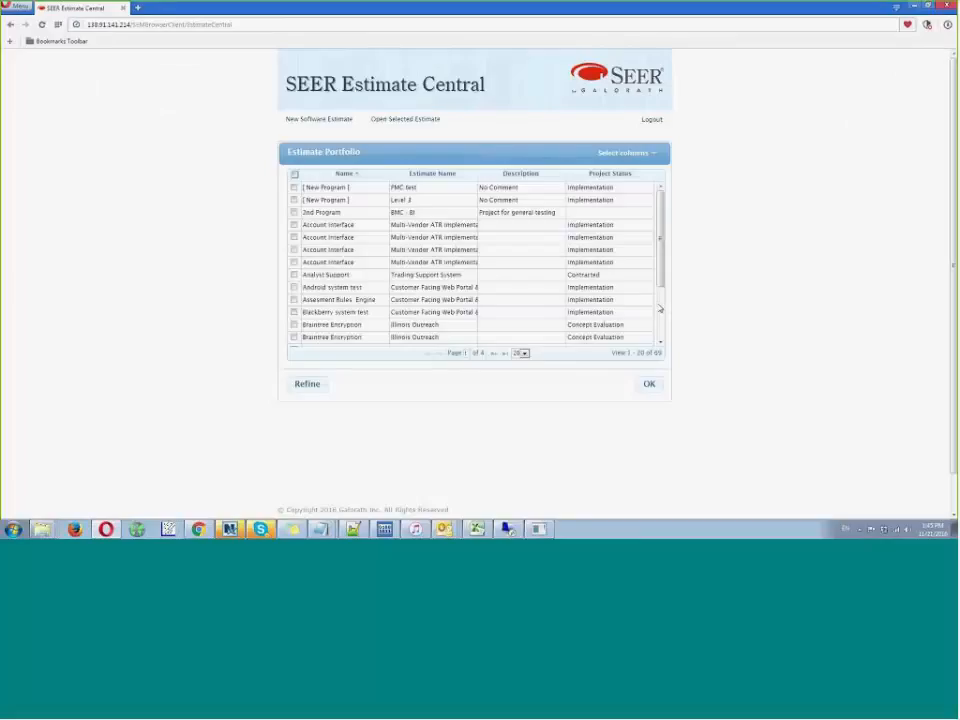
# - Select the program elements of all projects and chart their cost by date
pyautogui.scroll(-3, 659, 309)
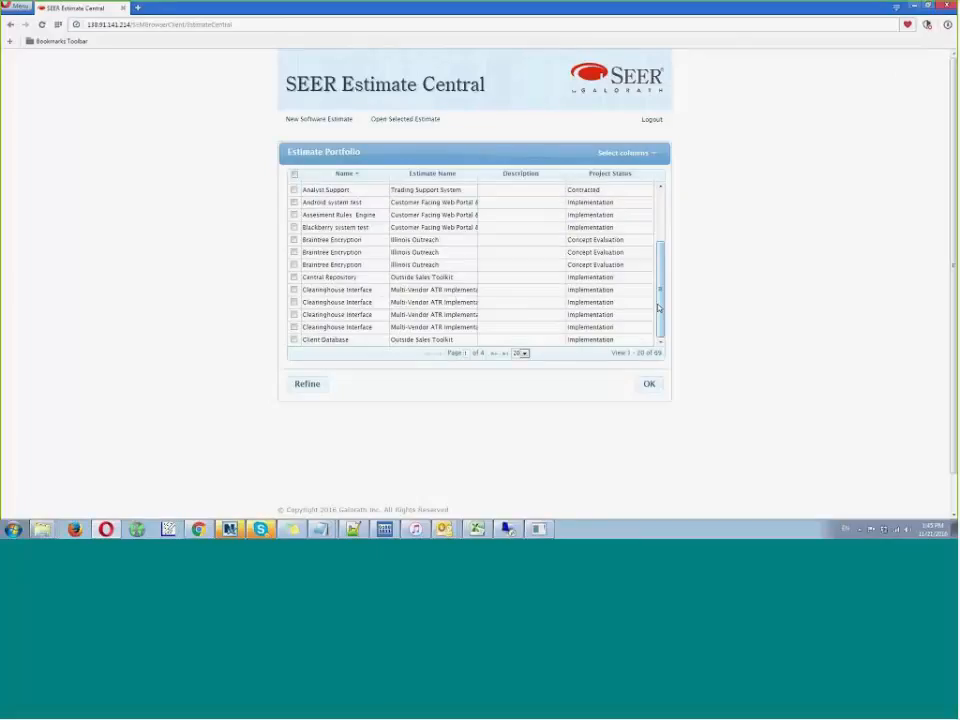
pyautogui.moveTo(662, 256); pyautogui.dragTo(665, 199)
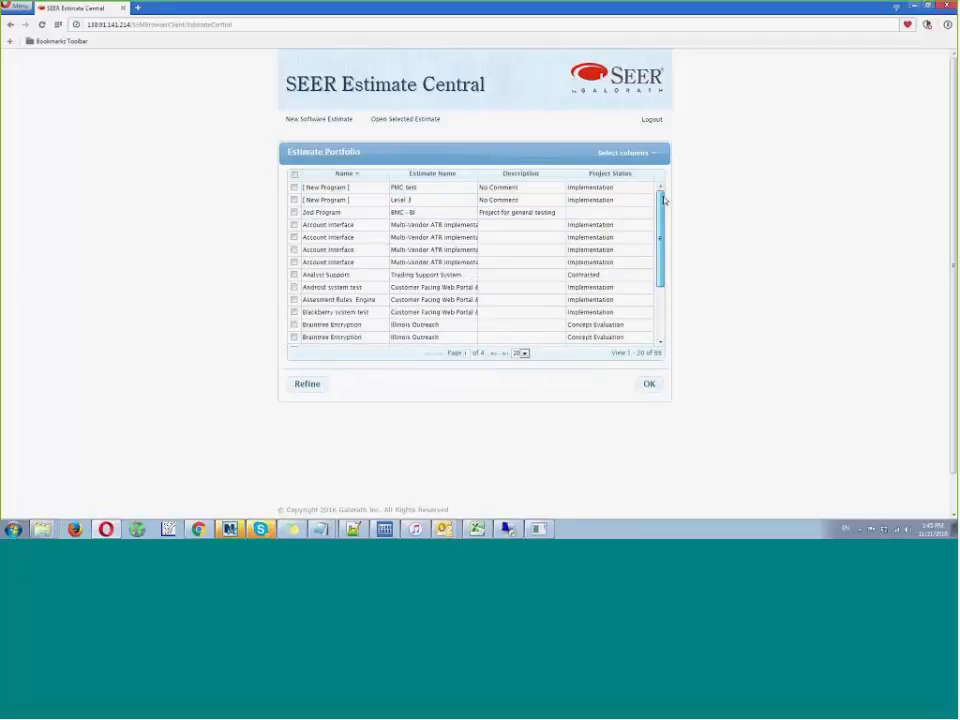
pyautogui.click(293, 177)
pyautogui.click(412, 308)
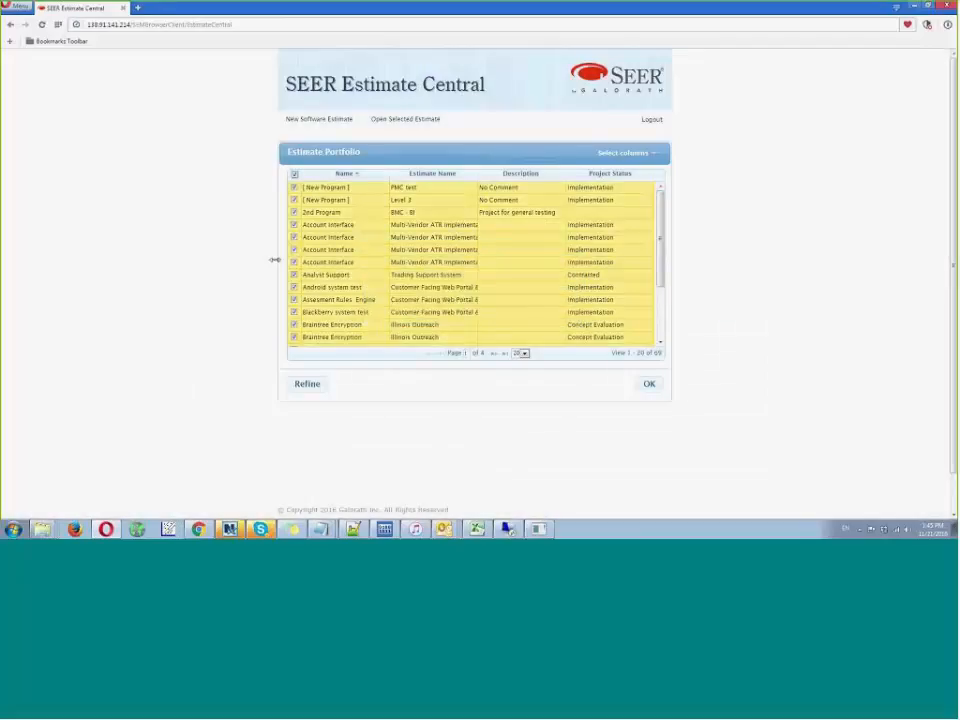
pyautogui.click(649, 383)
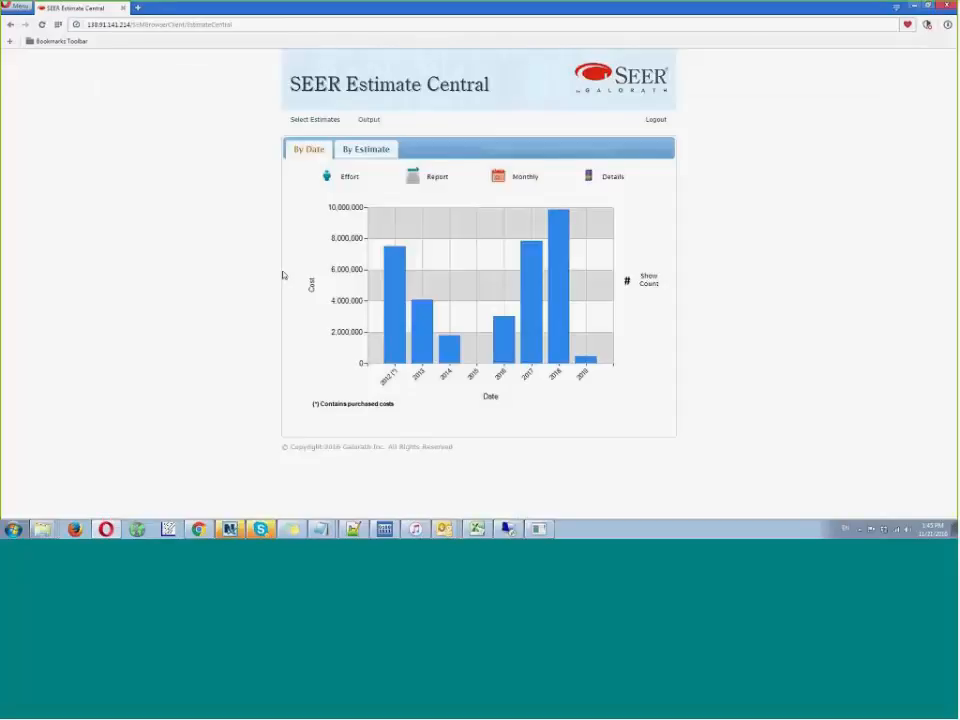
# - Check the detail variables offered for the cost chart, close the list without choosing one, and return to estimate selection
pyautogui.click(590, 177)
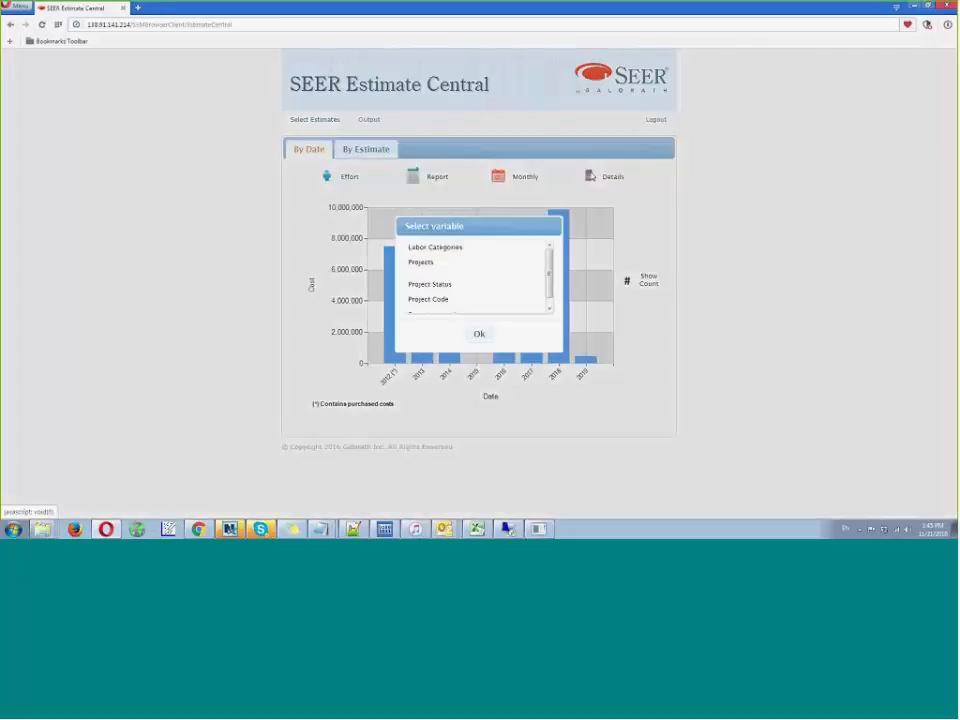
pyautogui.click(480, 334)
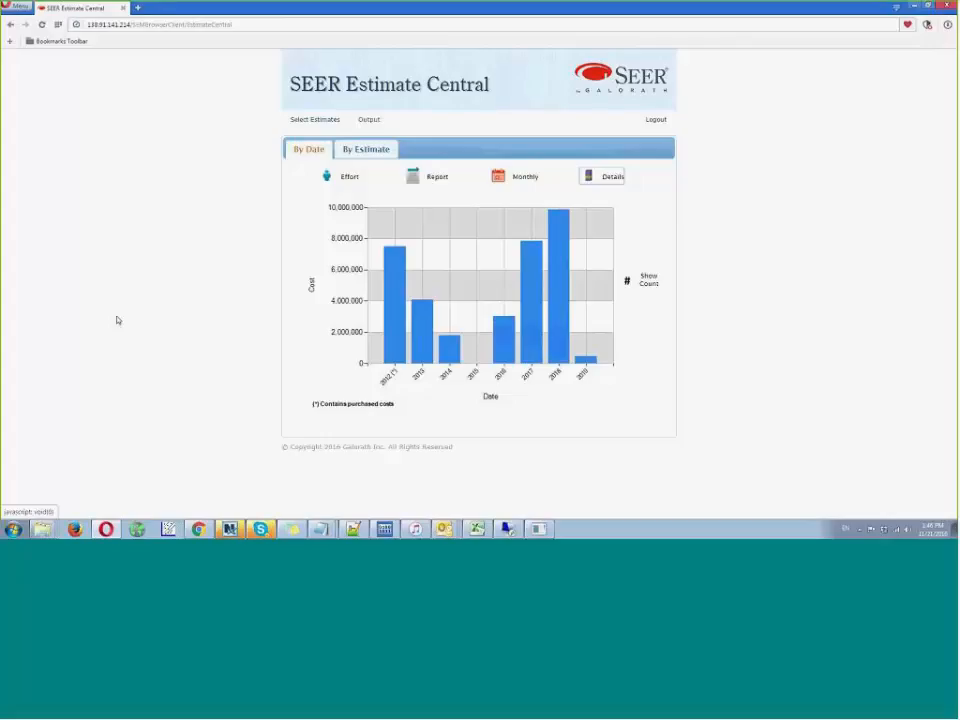
pyautogui.click(316, 119)
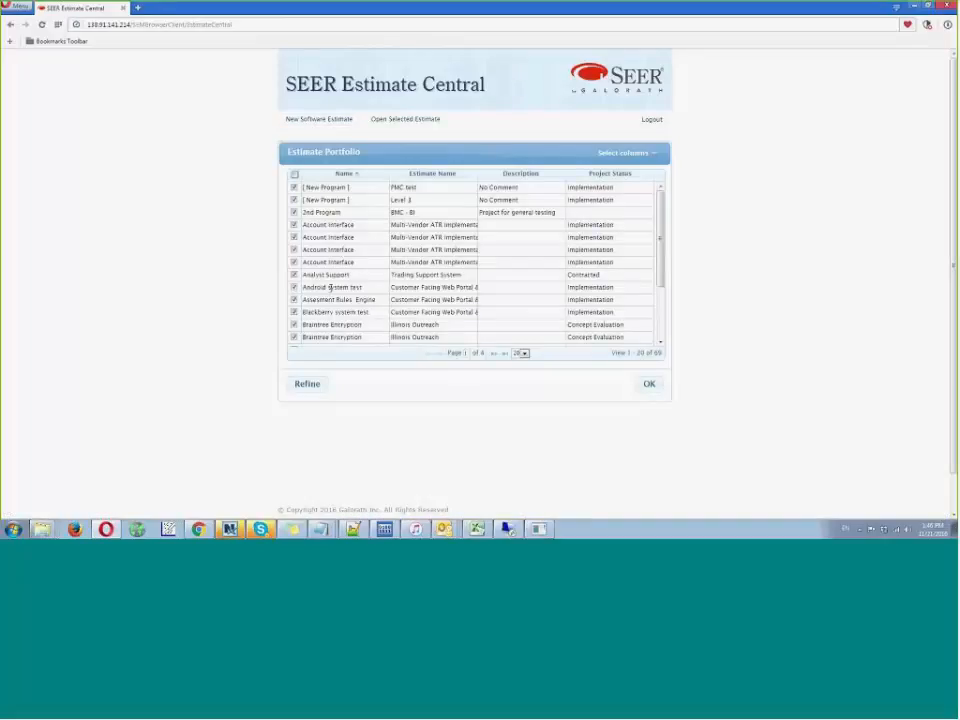
# - Switch the Estimate Portfolio list from program elements to Estimate Level
pyautogui.click(606, 152)
pyautogui.click(552, 174)
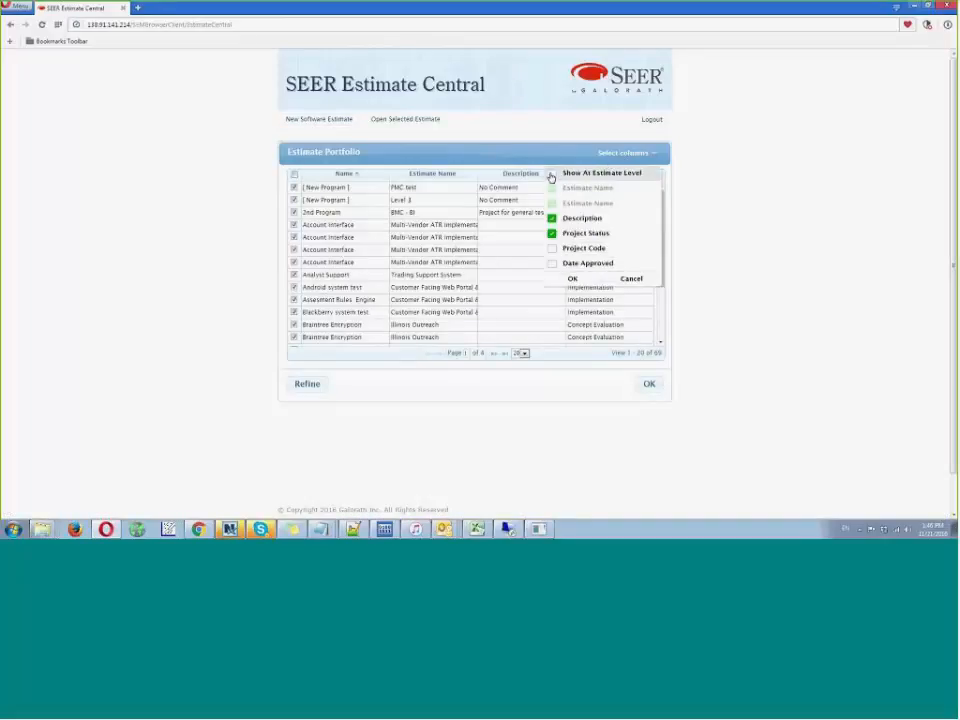
pyautogui.click(573, 280)
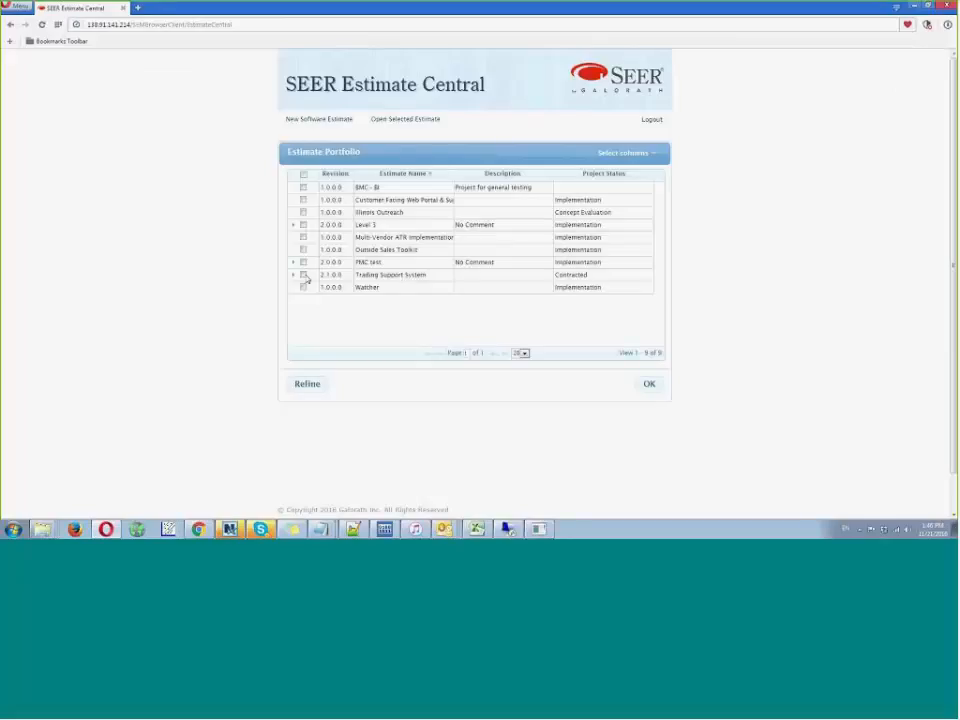
# - Expand the revisions of Trading Support System and Level 3, select all Trading Support System revisions, and chart them
pyautogui.click(293, 275)
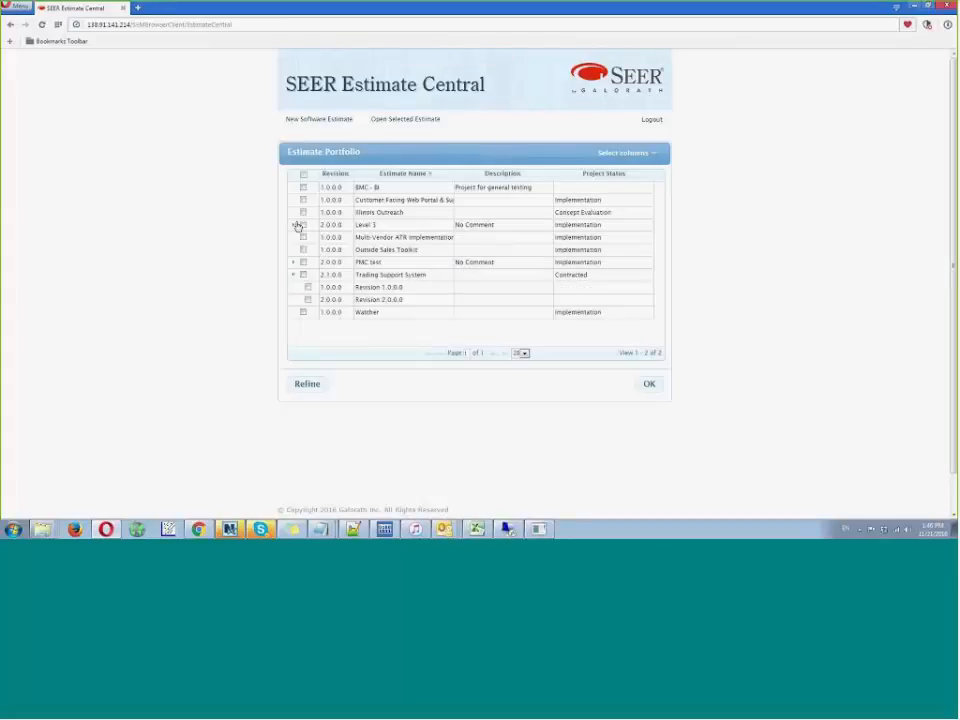
pyautogui.click(294, 225)
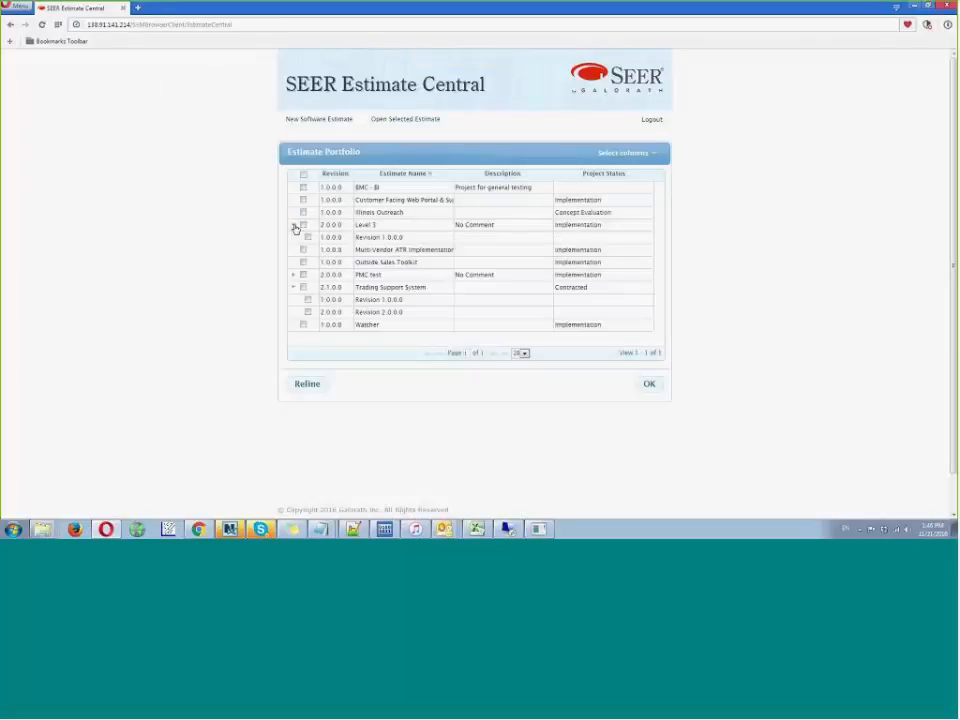
pyautogui.click(307, 313)
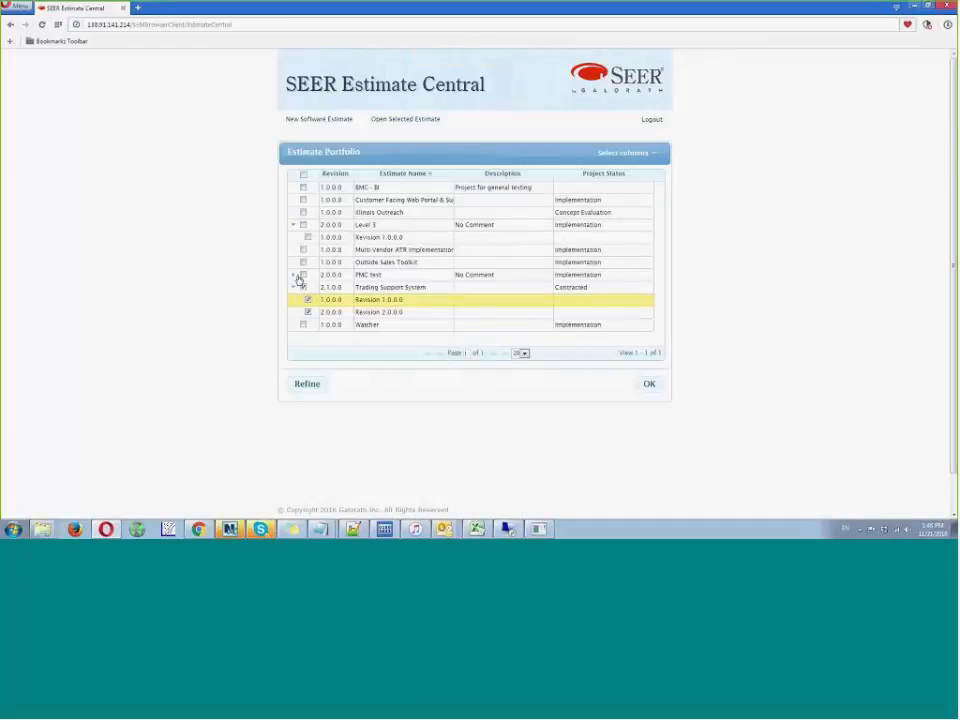
pyautogui.click(307, 299)
pyautogui.click(640, 386)
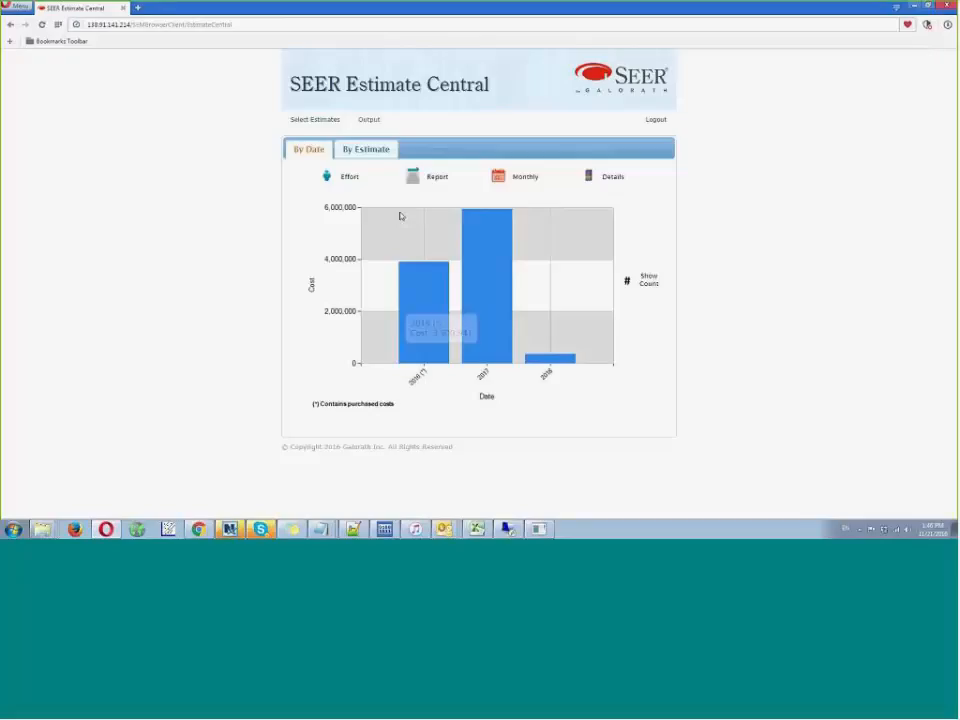
# - Compare the selected revisions by estimate, plotting Schedule (Months) against Effort (Mos)
pyautogui.click(366, 149)
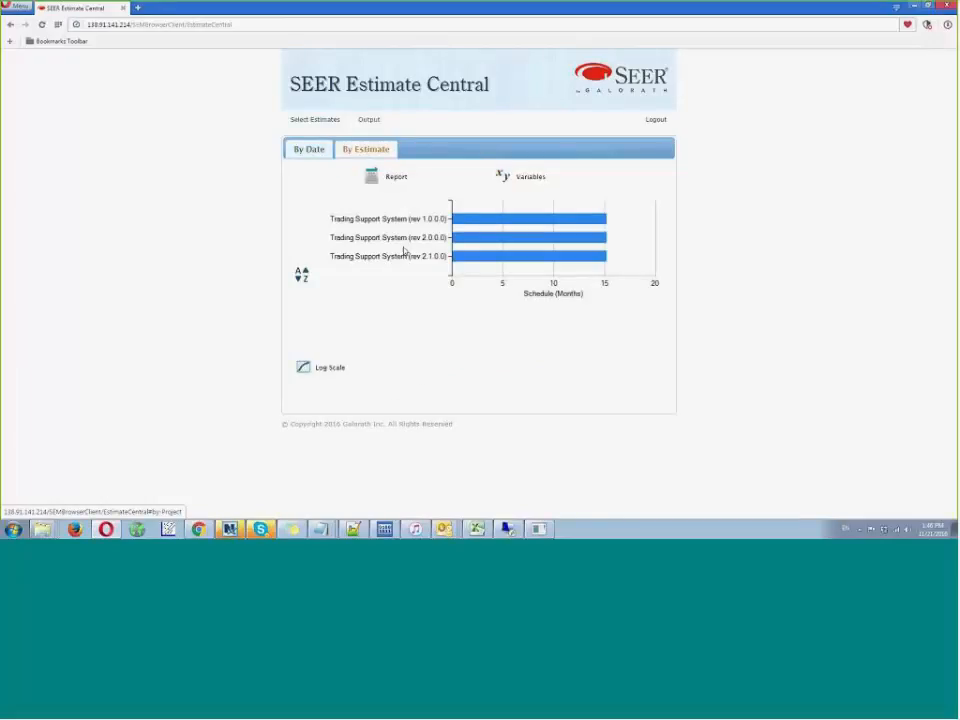
pyautogui.moveTo(494, 223)
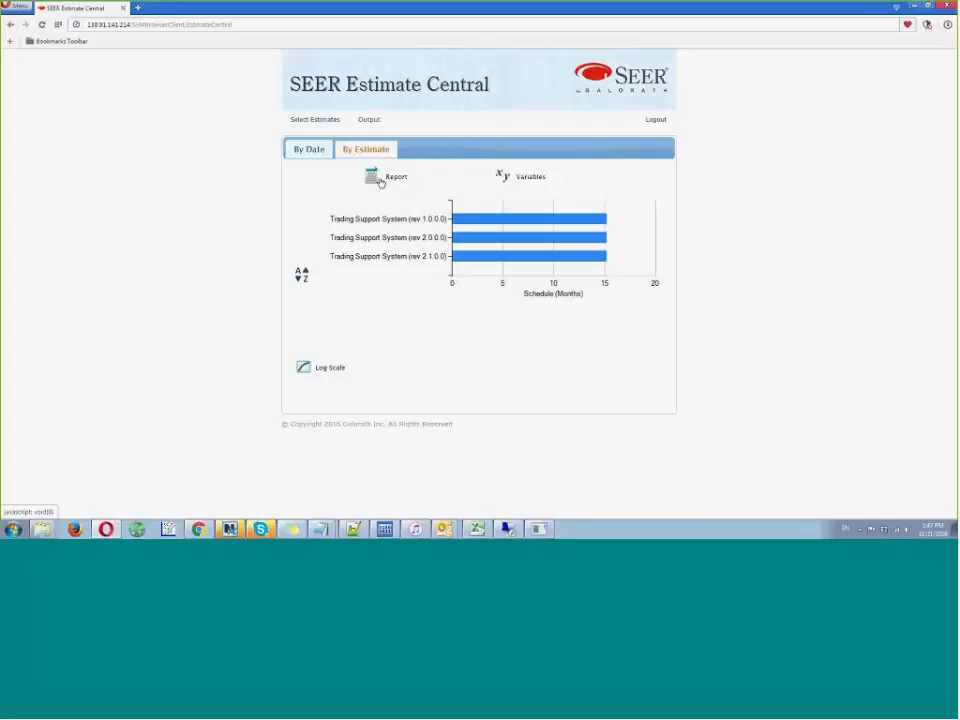
pyautogui.click(499, 181)
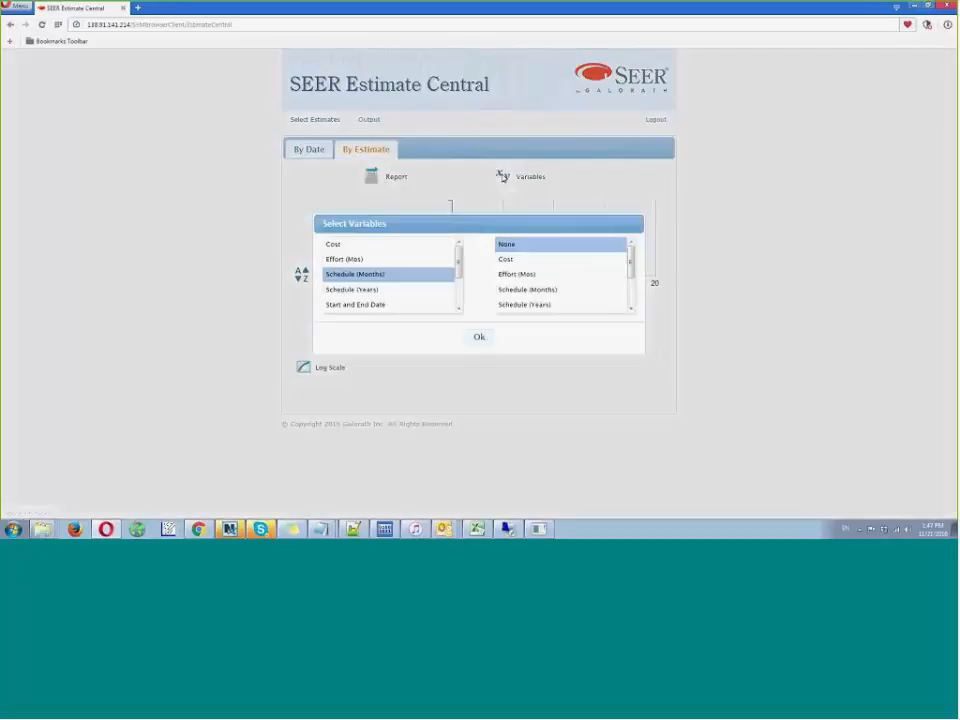
pyautogui.click(512, 274)
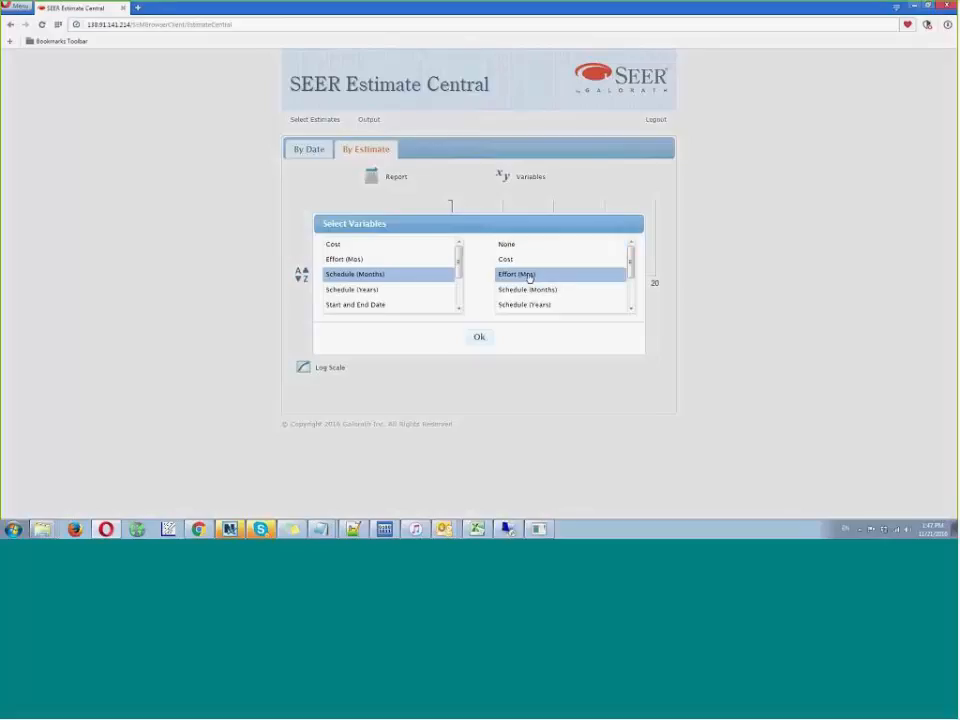
pyautogui.click(480, 336)
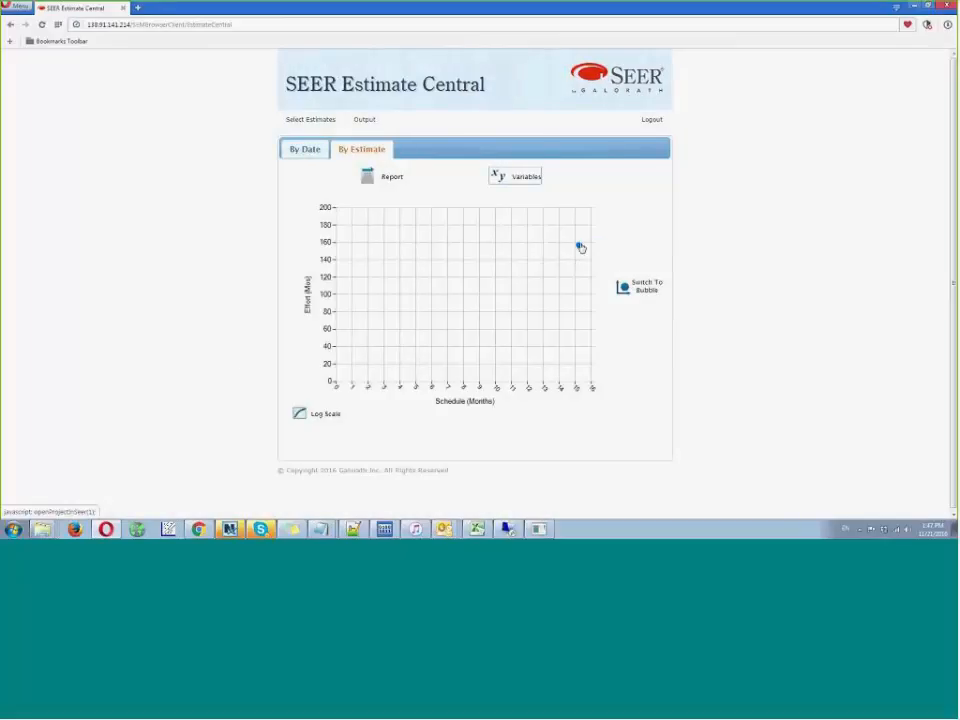
# - Check the templates offered for viewing the plotted Trading Support System project, and close the prompt without choosing one
pyautogui.click(579, 246)
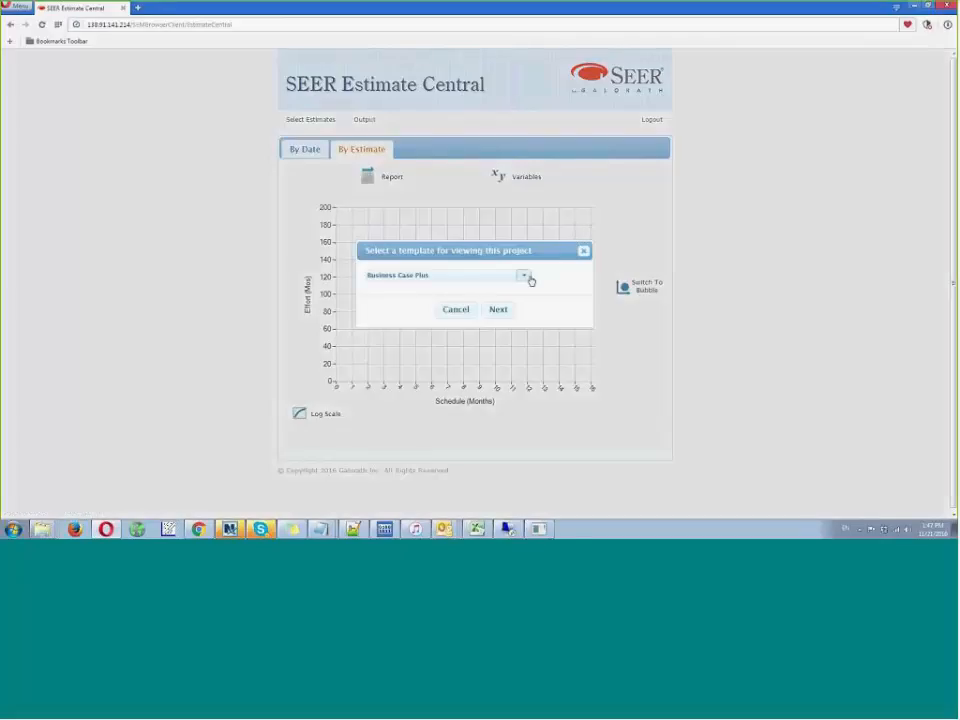
pyautogui.click(523, 276)
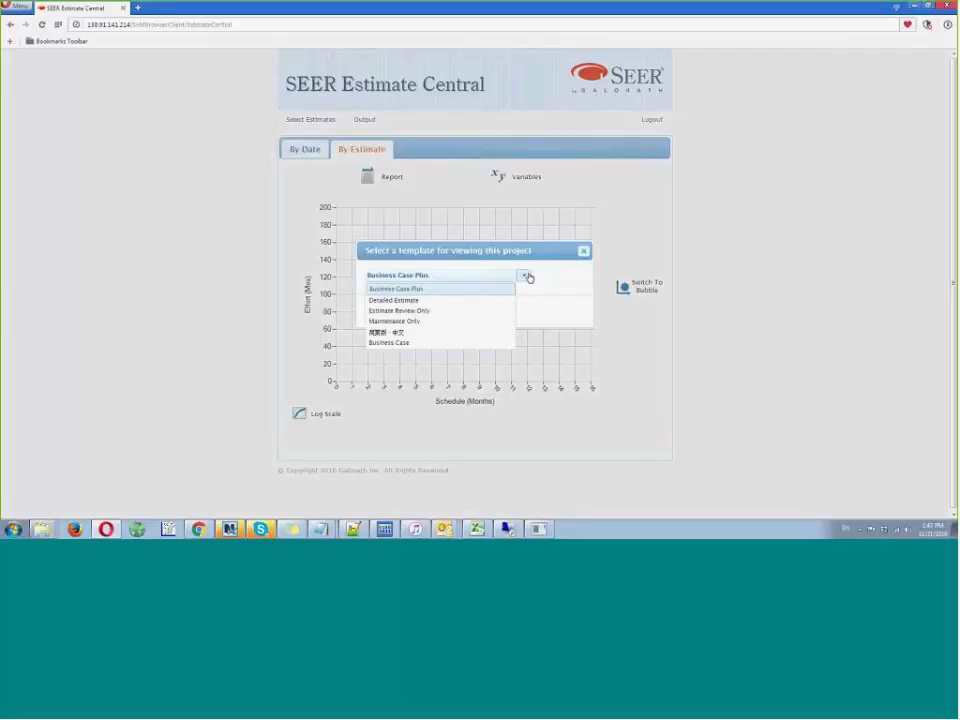
pyautogui.click(583, 251)
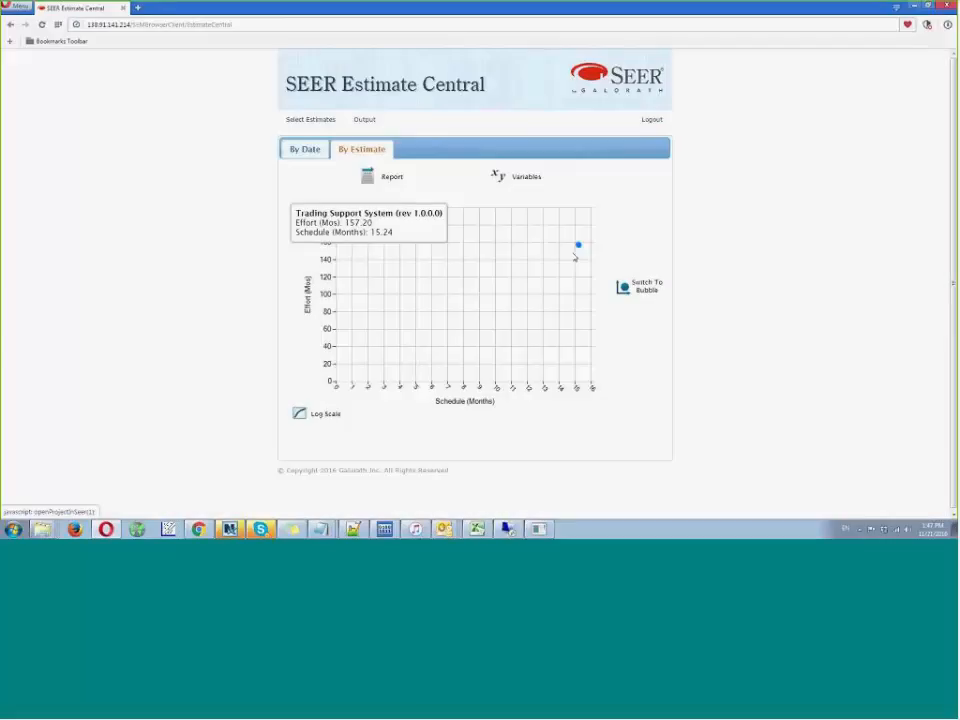
# - Open the plotted Trading Support System revision in SEER for Software using the Business Case Plus template
pyautogui.click(578, 245)
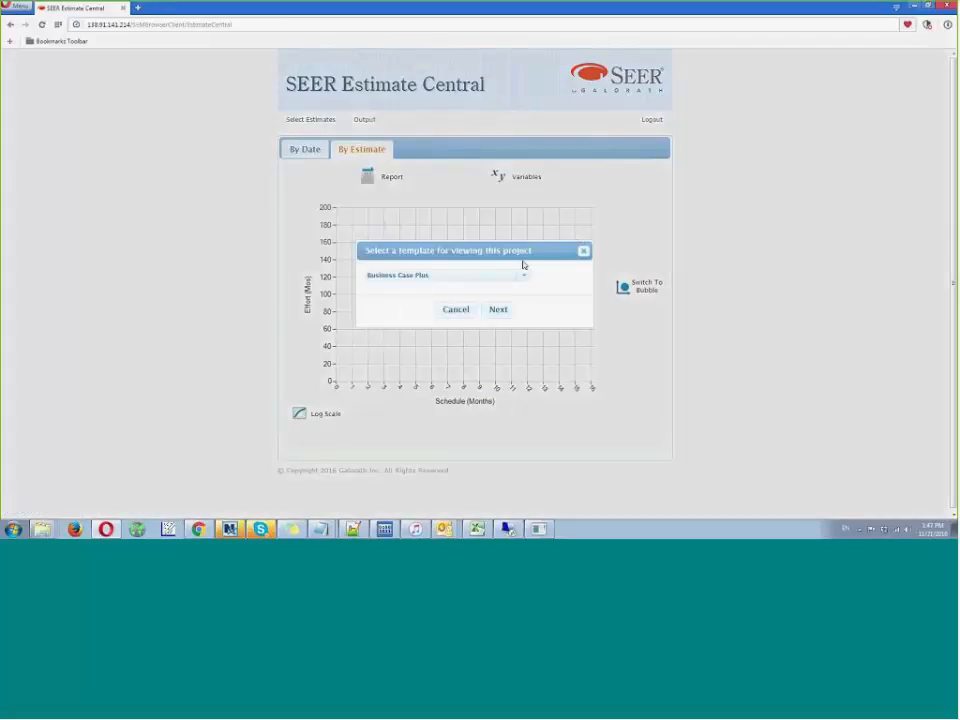
pyautogui.click(497, 310)
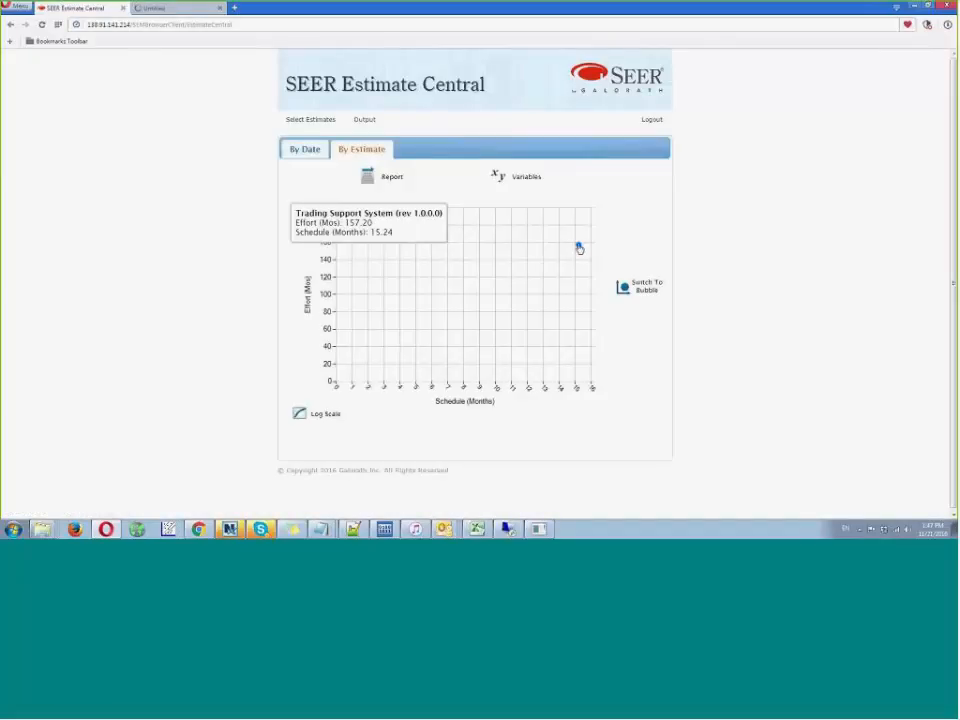
pyautogui.click(178, 14)
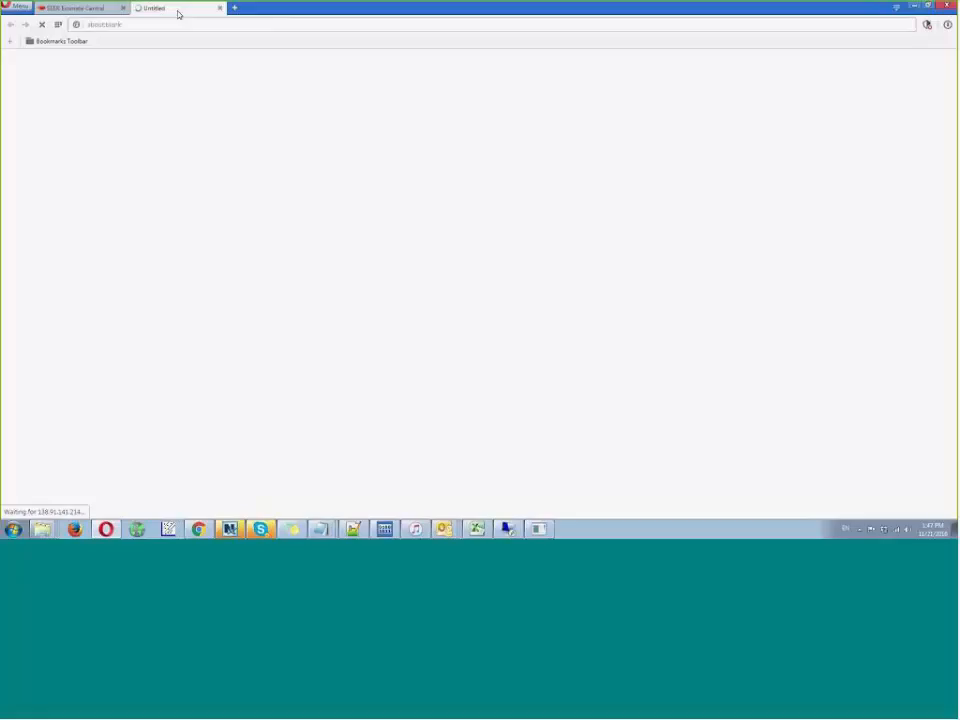
pyautogui.click(100, 12)
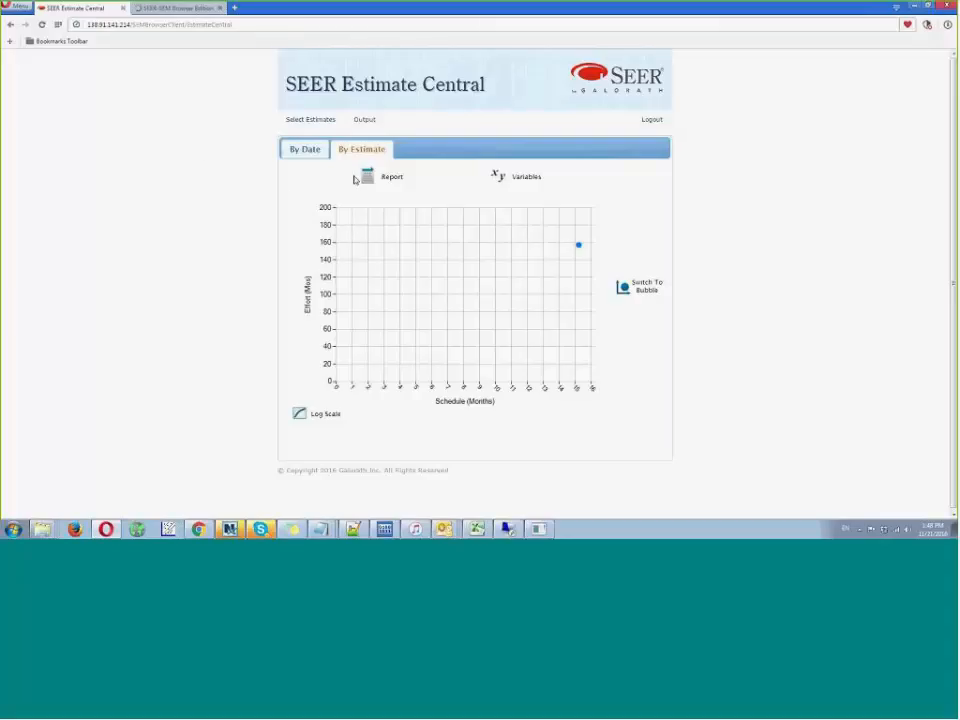
pyautogui.click(157, 8)
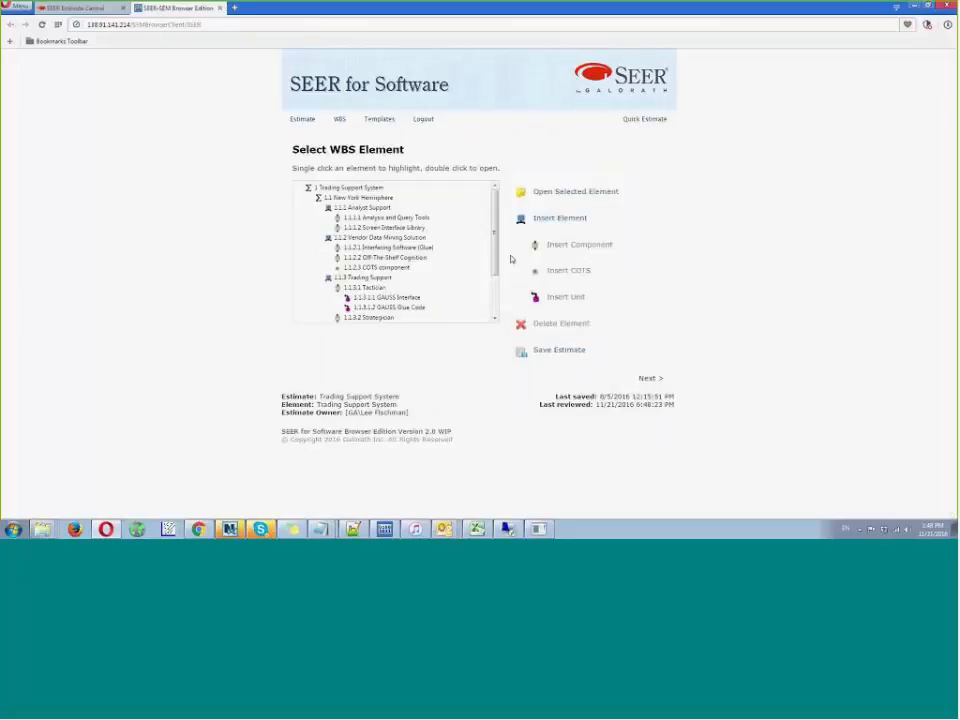
# - Review the WBS elements of Trading Support System, then return to the Estimate Central plot and inspect its data point
pyautogui.scroll(-3, 493, 302)
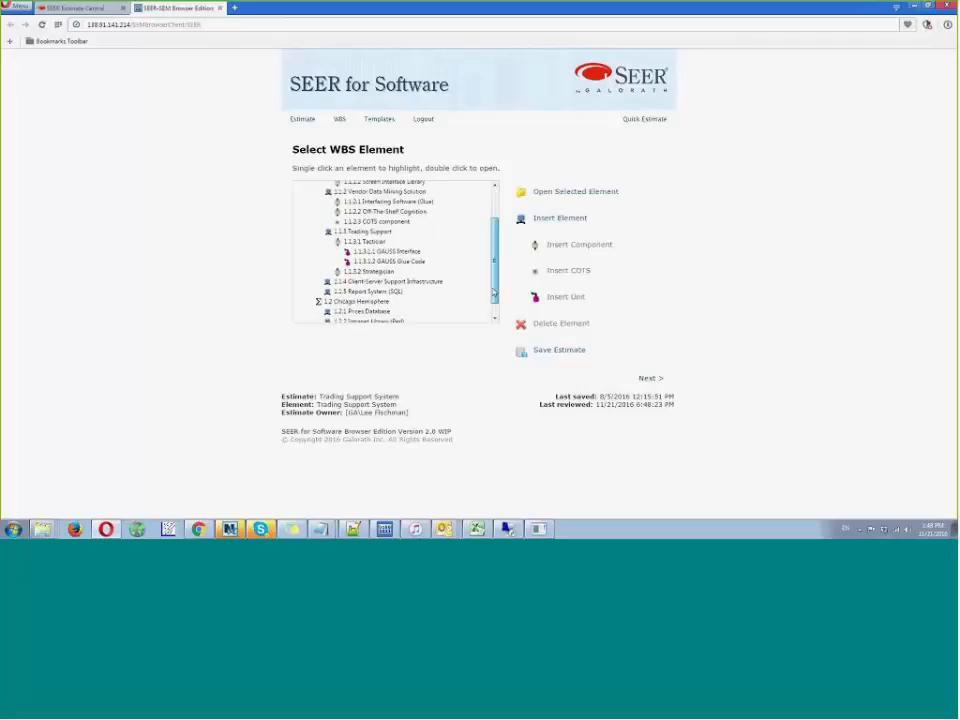
pyautogui.scroll(3, 493, 302)
pyautogui.scroll(-1, 493, 302)
pyautogui.scroll(-3, 493, 240)
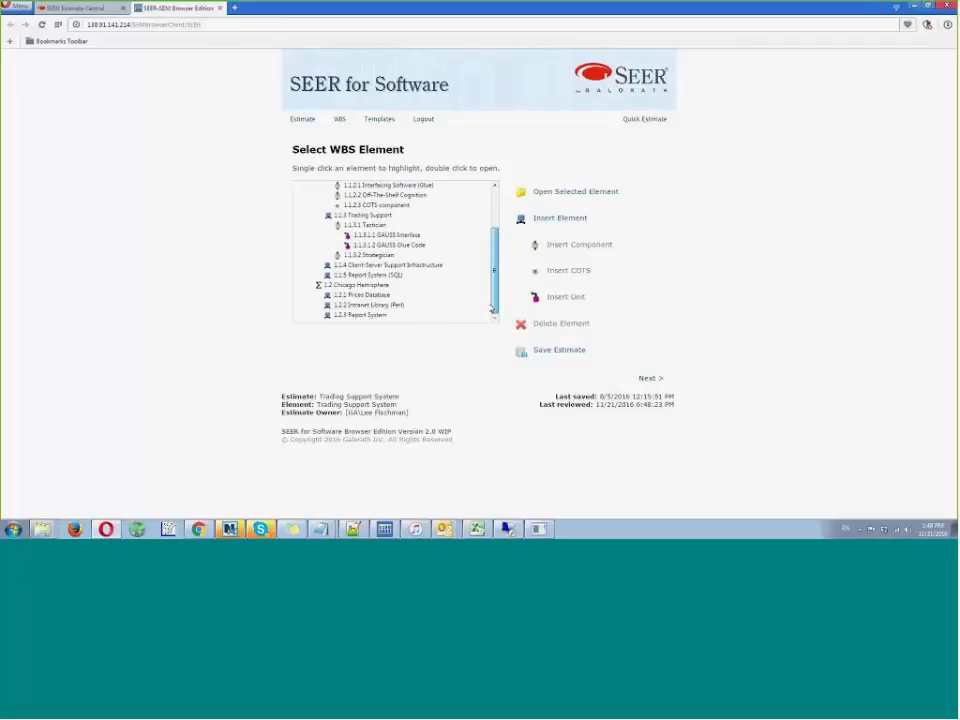
pyautogui.scroll(4, 491, 258)
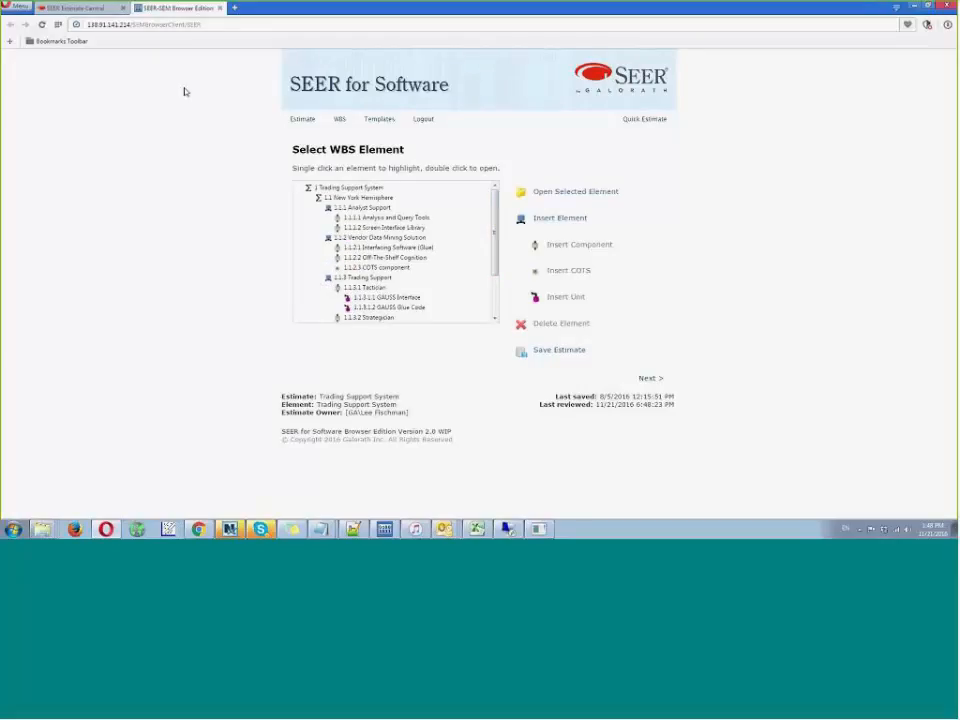
pyautogui.click(98, 12)
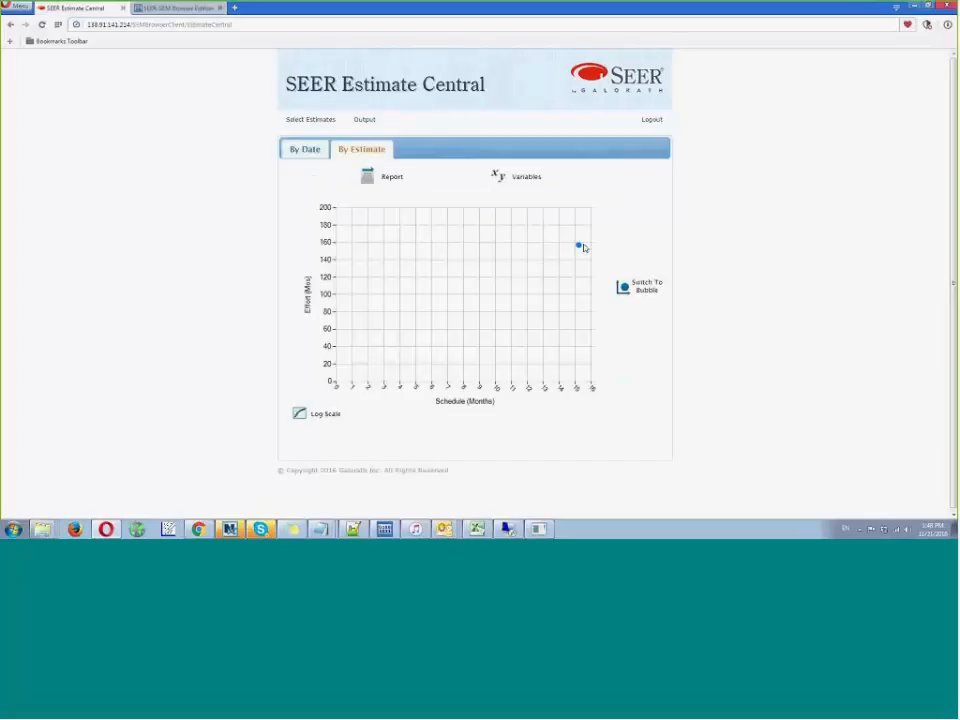
pyautogui.moveTo(579, 249)
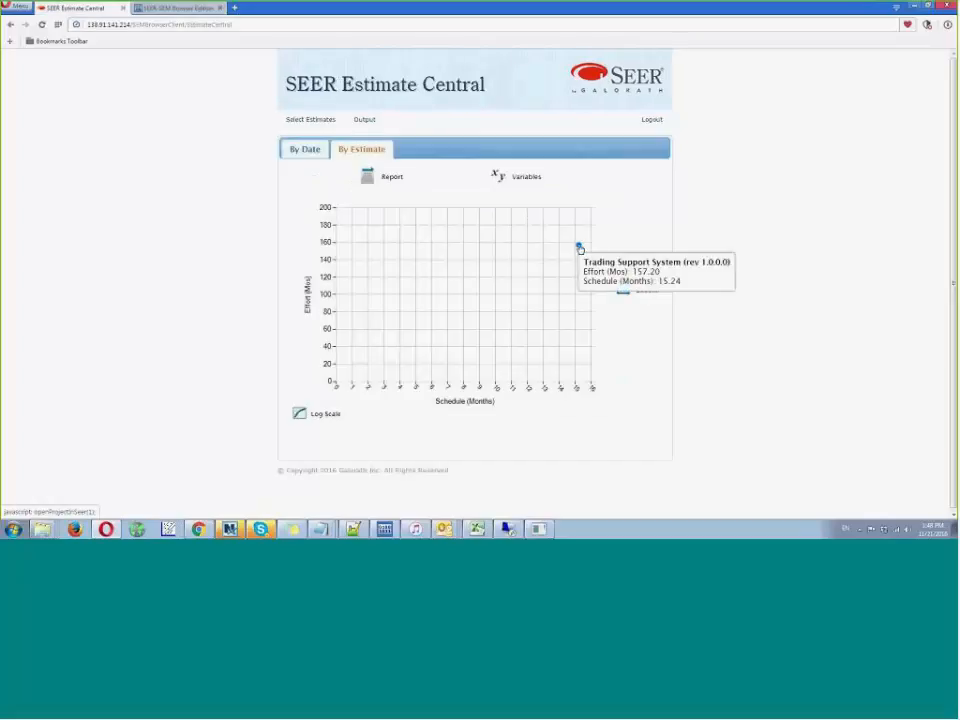